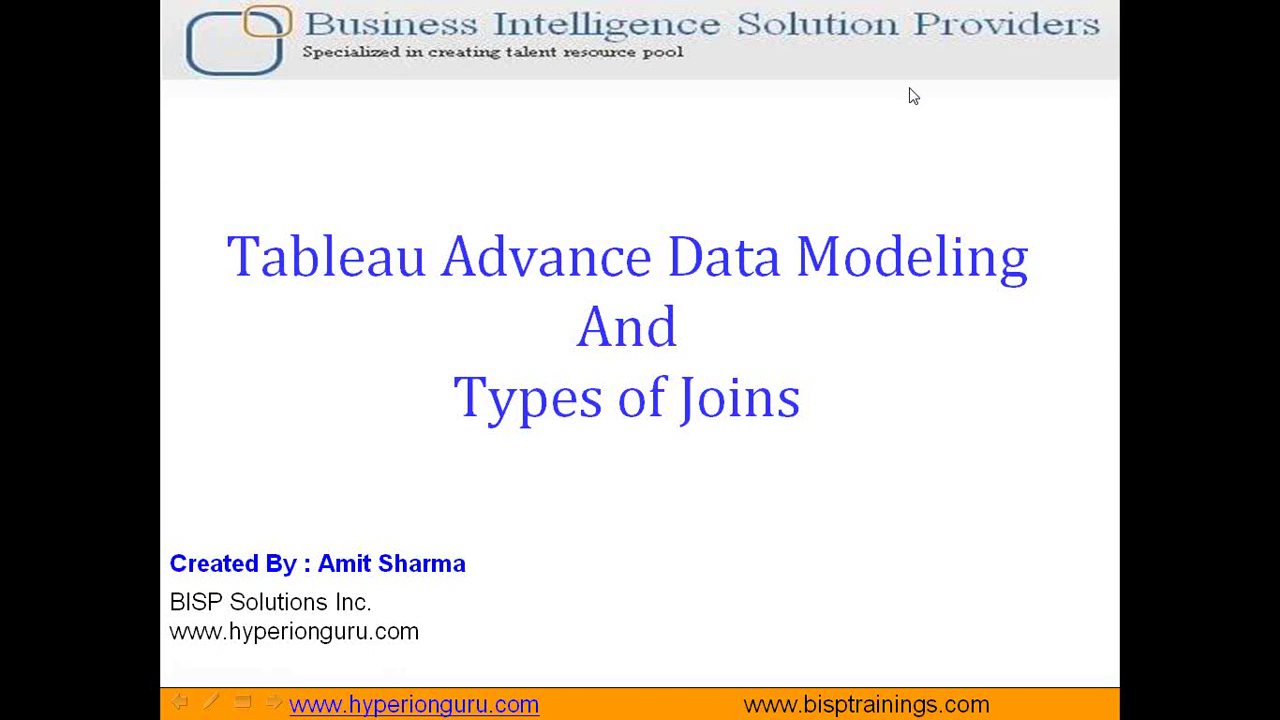
# Step: Advance from the title slide to the Single Fact Table Model slide showing Fact_SALES and its dimensions
pyautogui.click(904, 288)
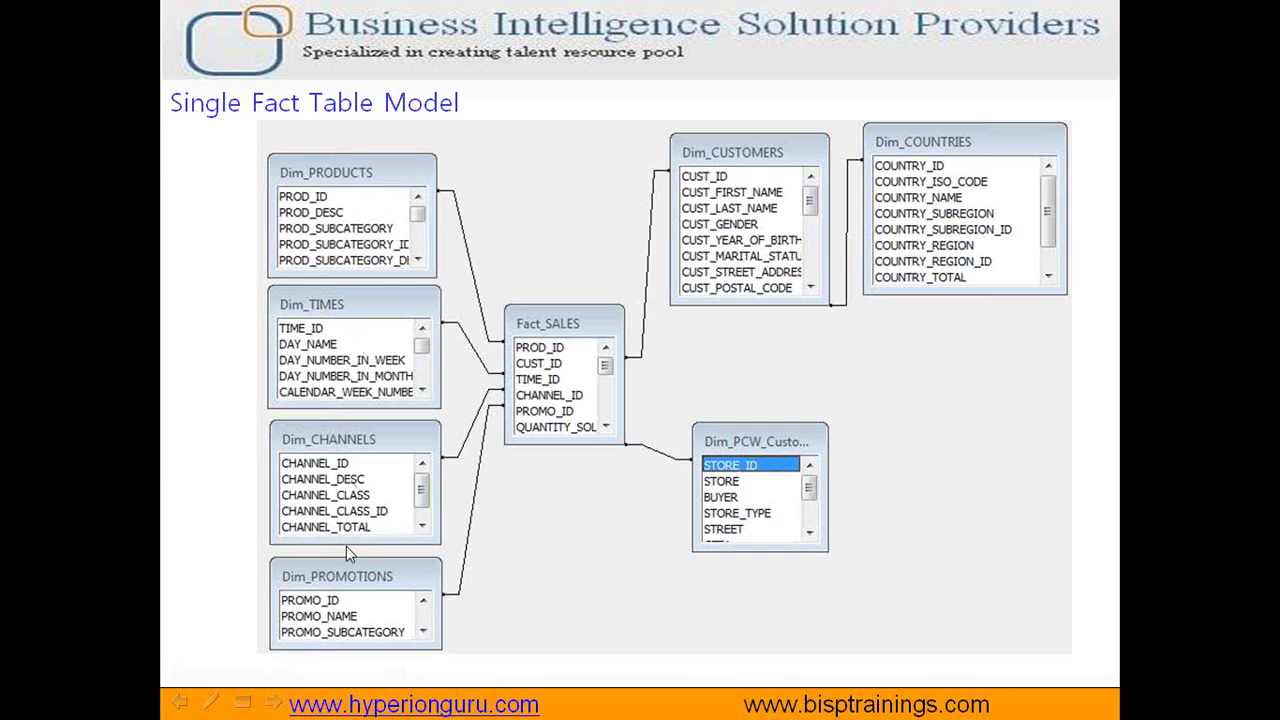
# Step: Use the slideshow pen to outline Dim_CUSTOMERS and Dim_COUNTRIES in red
pyautogui.click(210, 703)
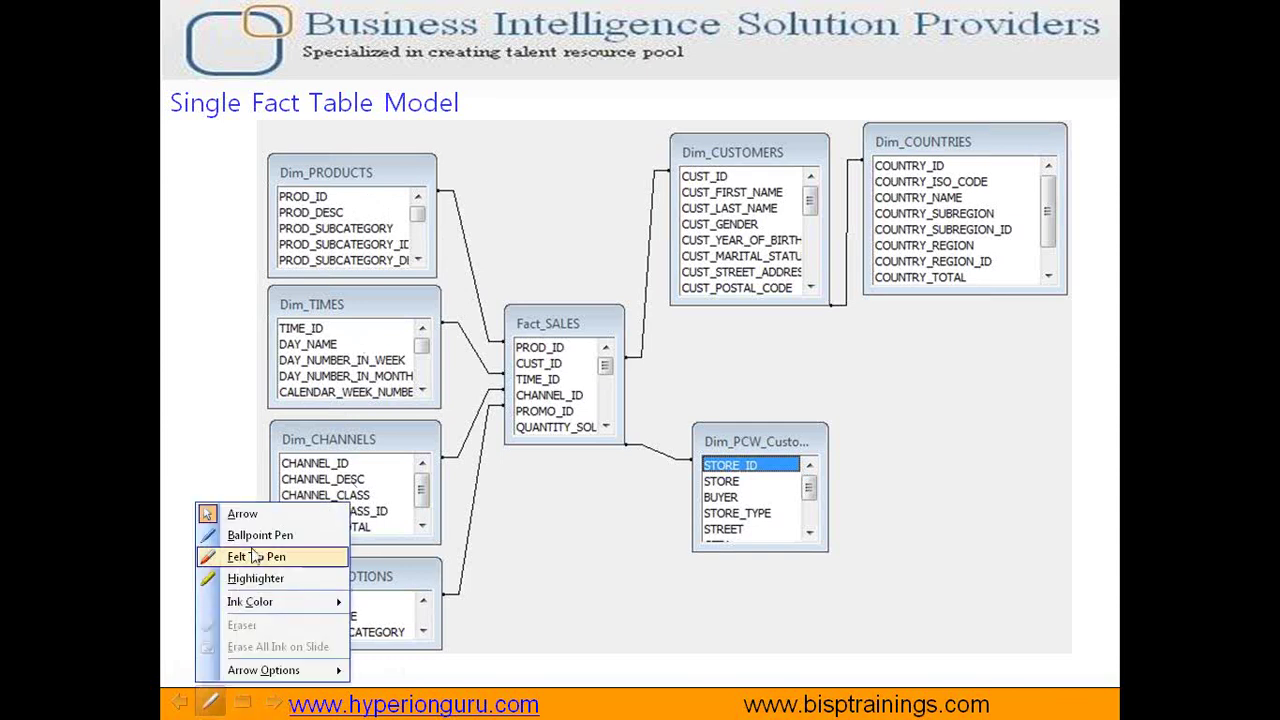
pyautogui.press('Escape')
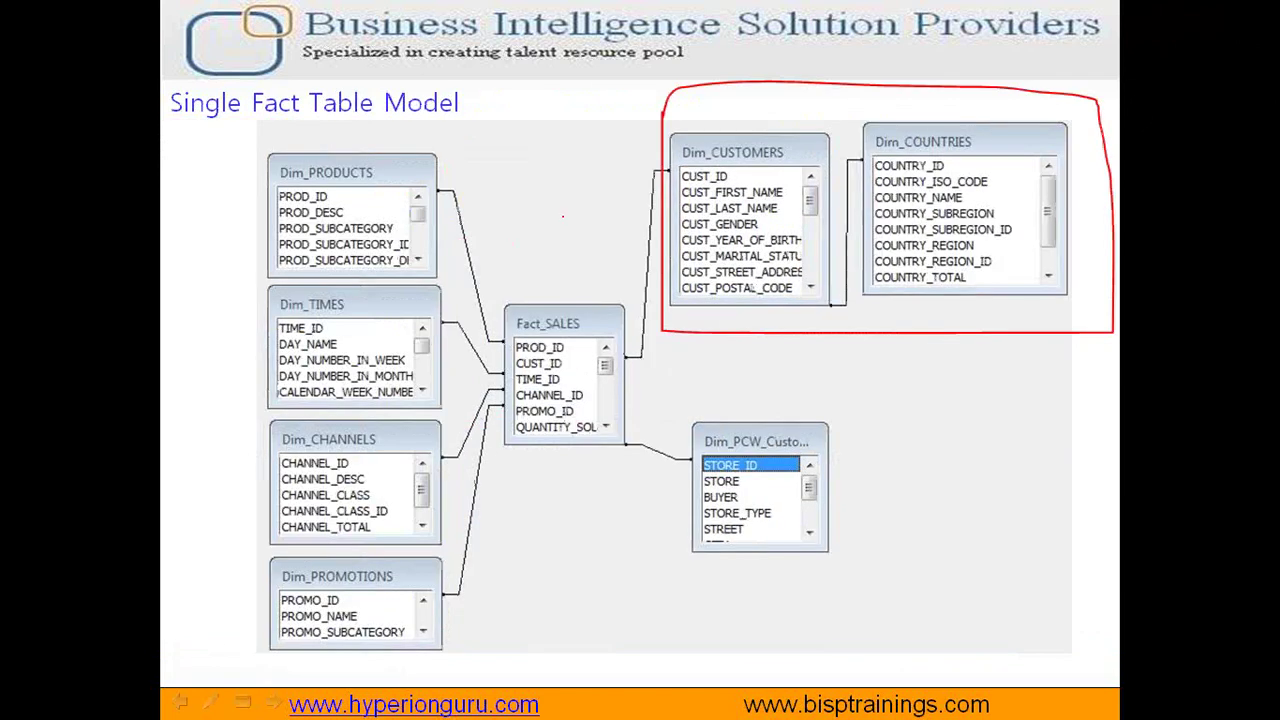
pyautogui.press('super')
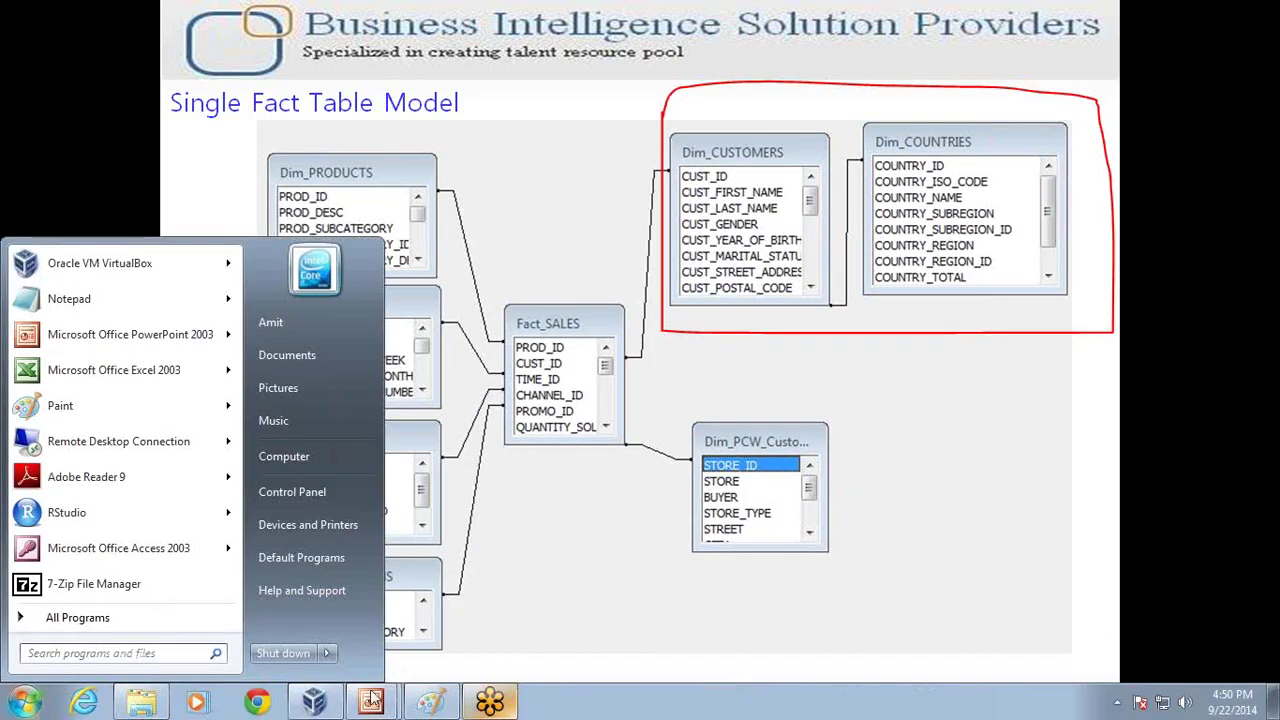
# Step: Launch Tableau Desktop in the VM, continue the trial, and start an Oracle connection
pyautogui.press('Escape')
pyautogui.click(315, 702)
pyautogui.doubleClick(34, 128)
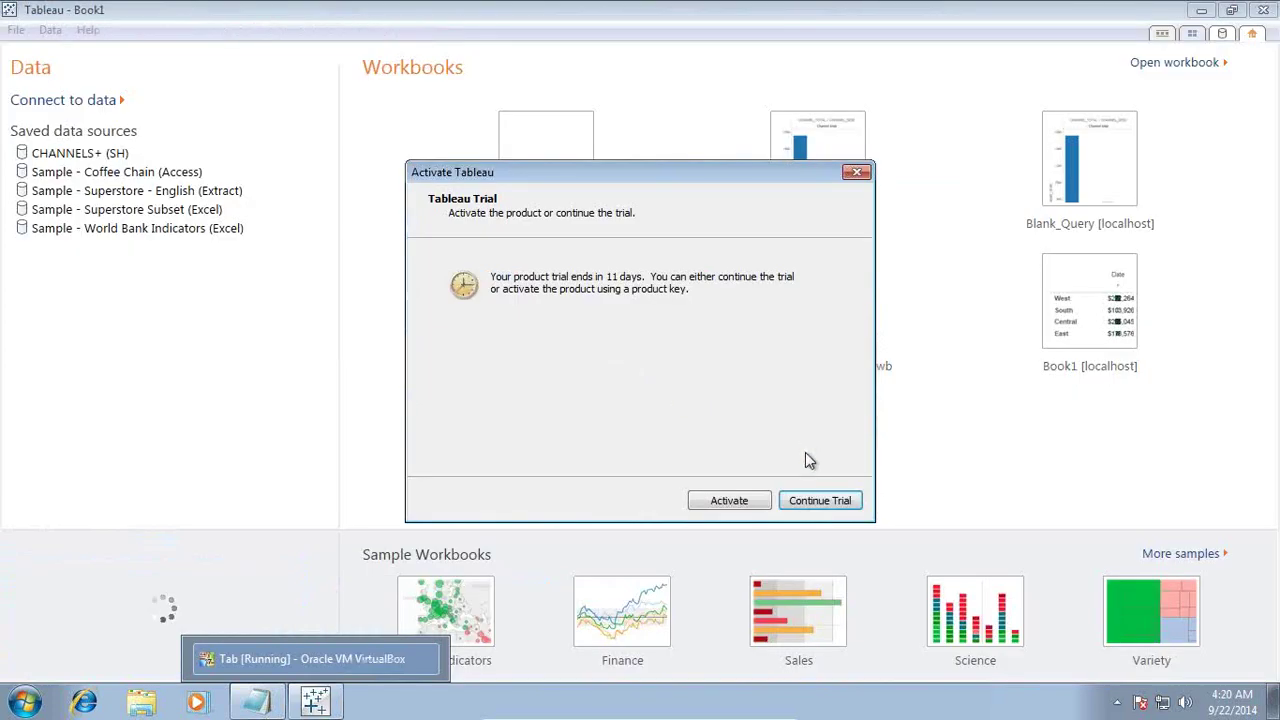
pyautogui.click(809, 501)
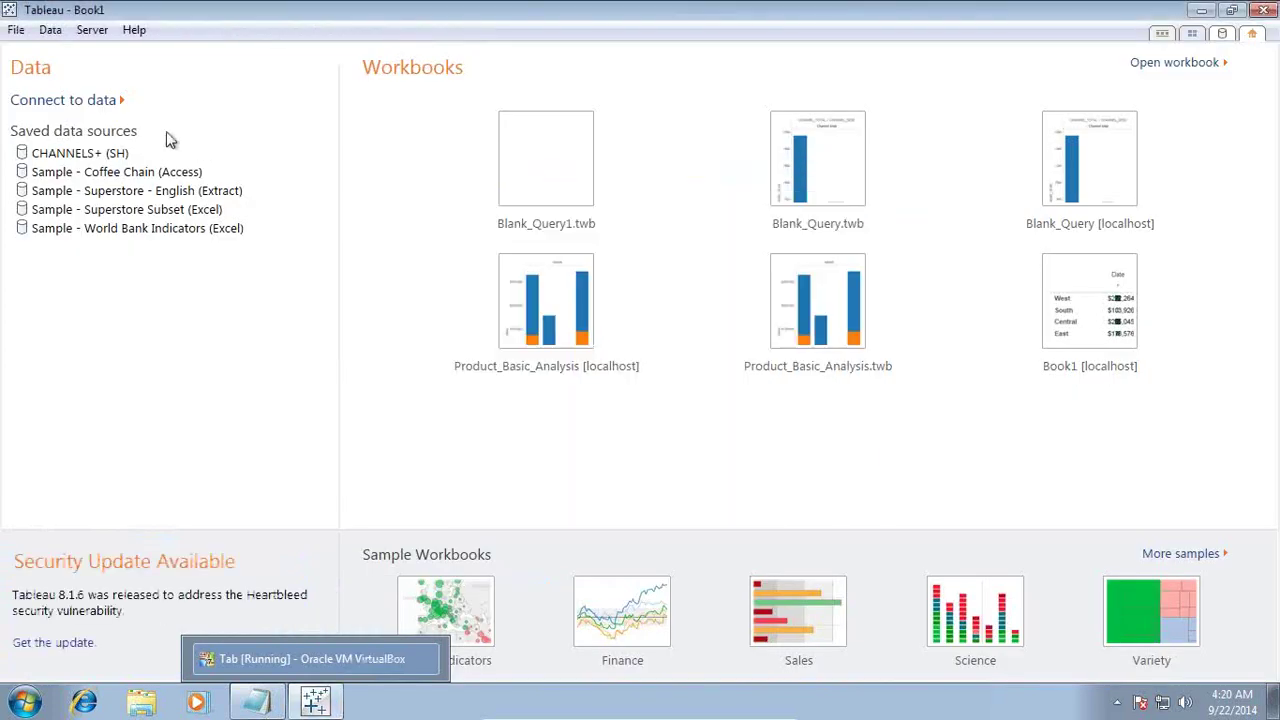
pyautogui.click(103, 101)
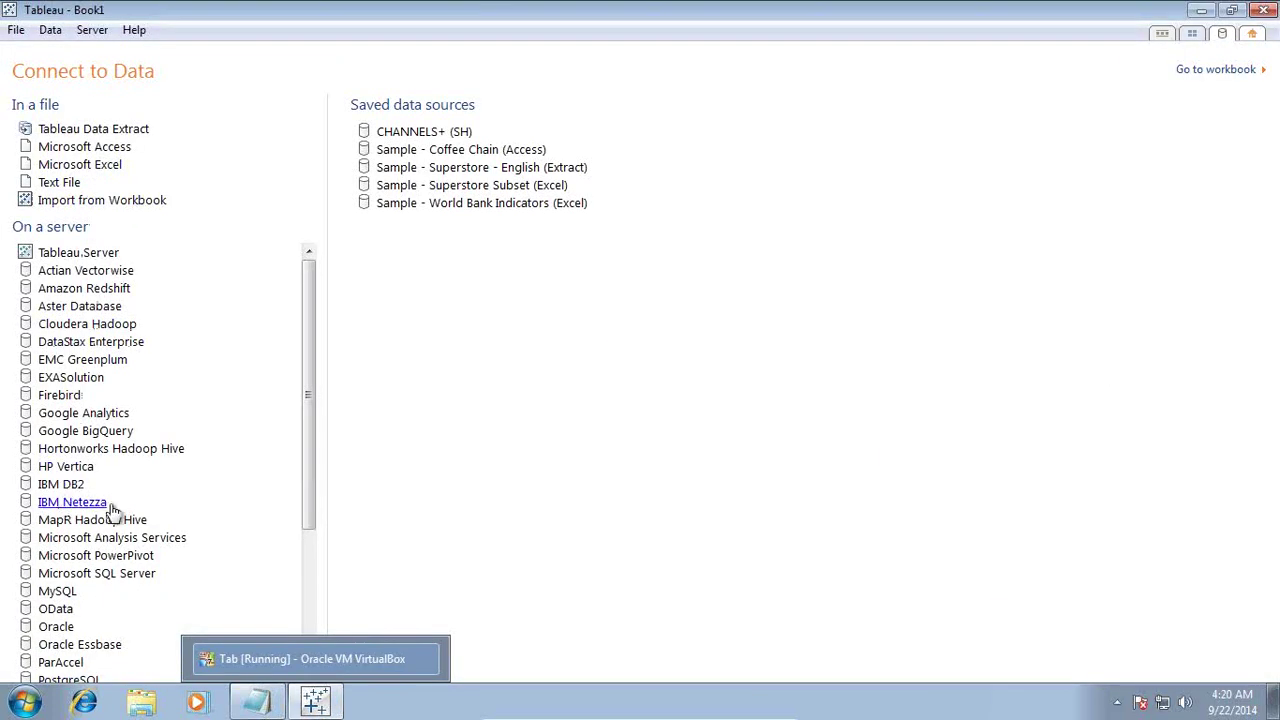
pyautogui.click(60, 627)
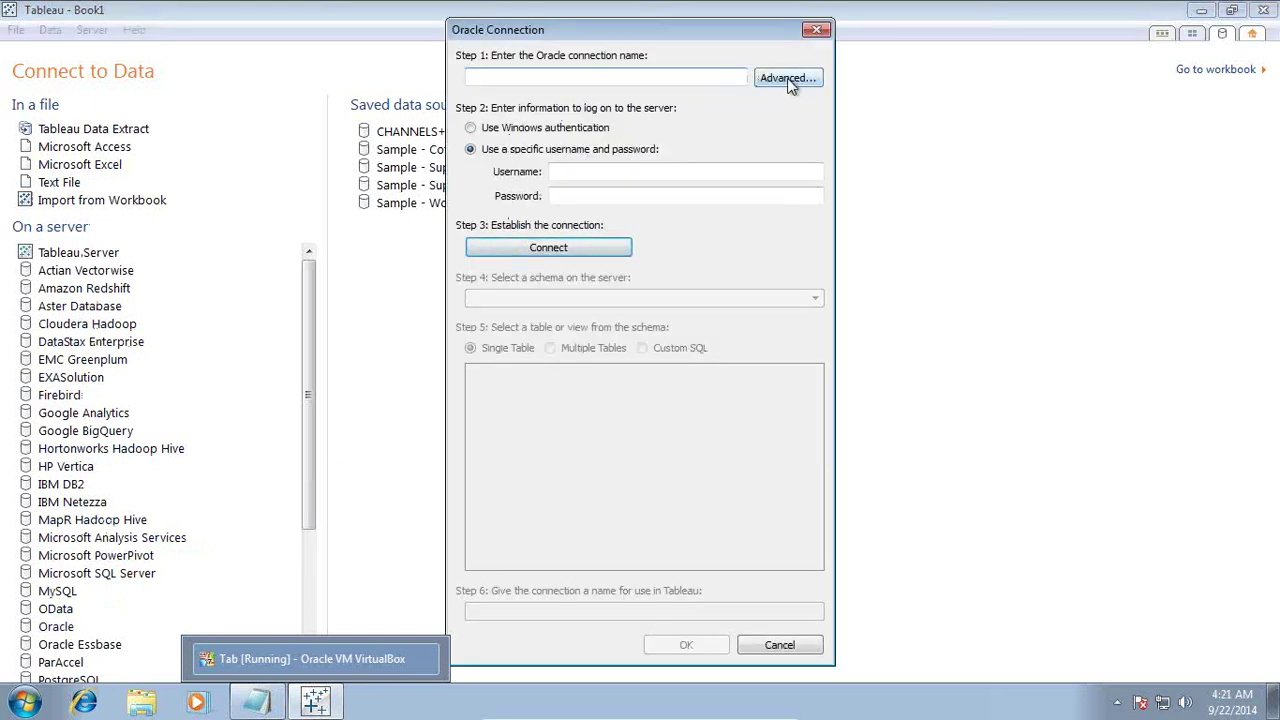
# Step: Set the Oracle server details to localhost, service orcl, port 1521
pyautogui.click(768, 78)
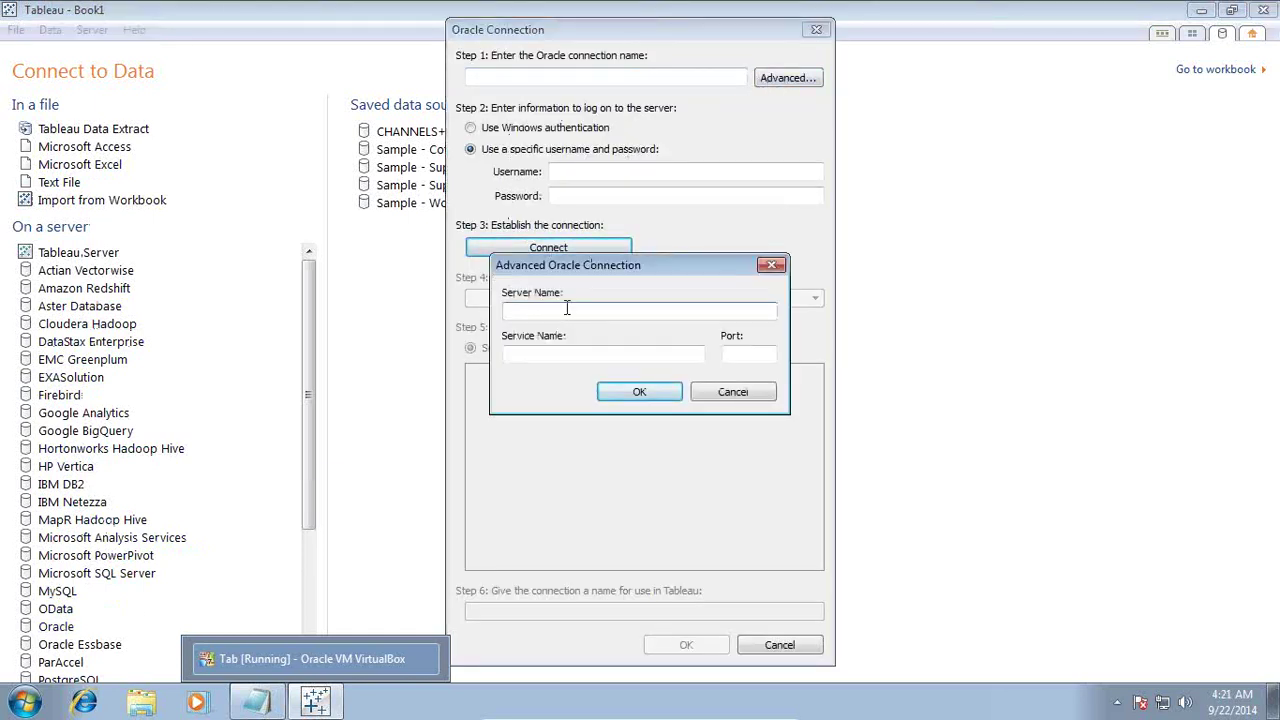
pyautogui.write('localhost')
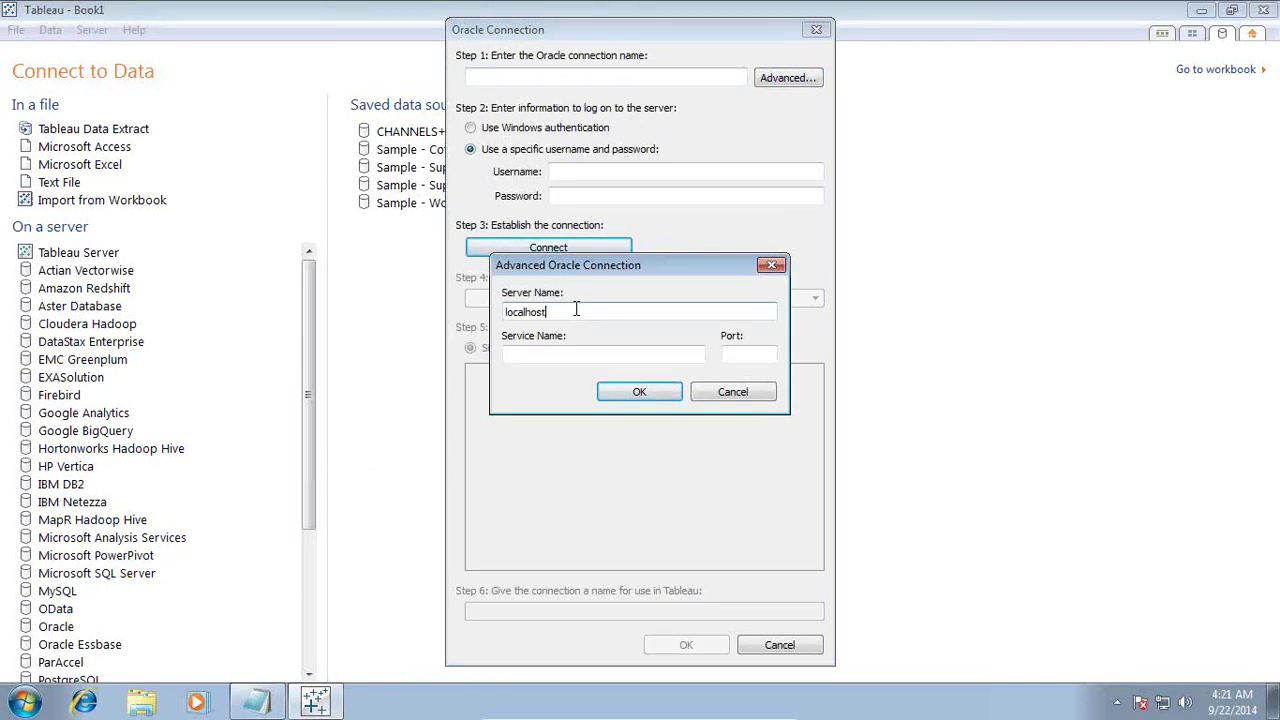
pyautogui.press('Tab')
pyautogui.write('orcl')
pyautogui.press('Tab')
pyautogui.write('1521')
pyautogui.click(657, 385)
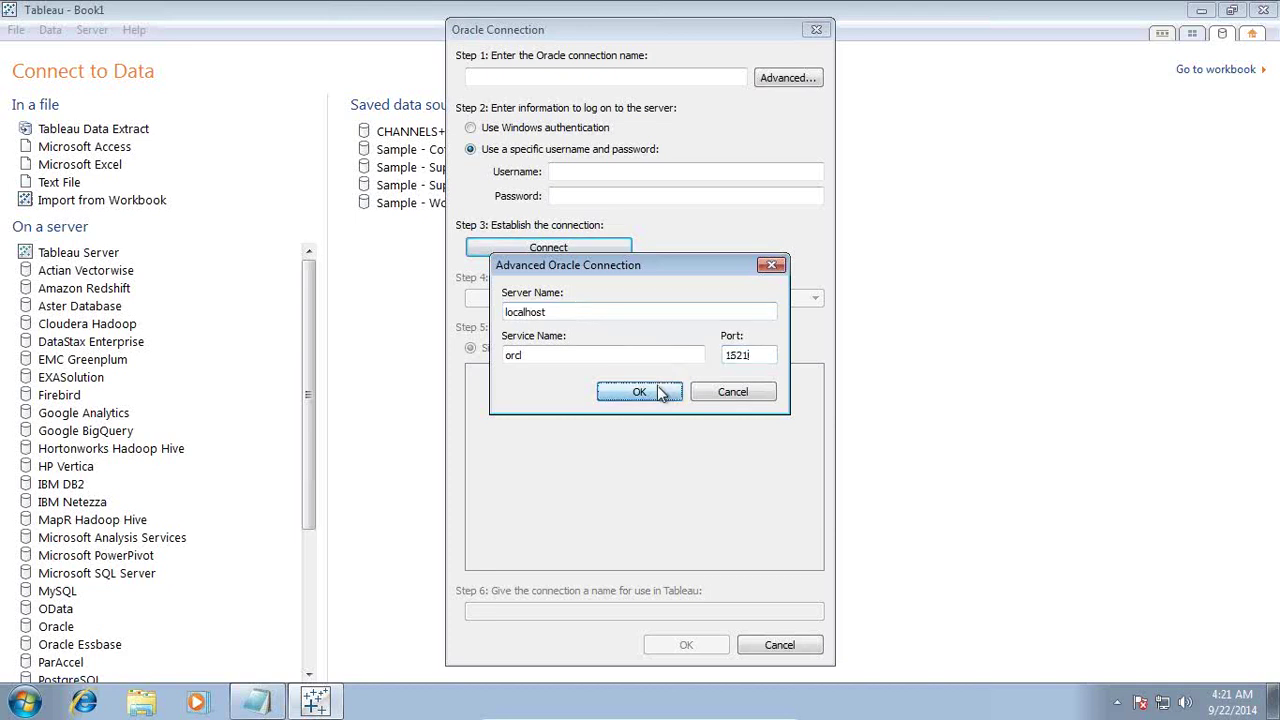
# Step: Log in as user sh with the account password, connect, and keep SH as the schema
pyautogui.click(573, 173)
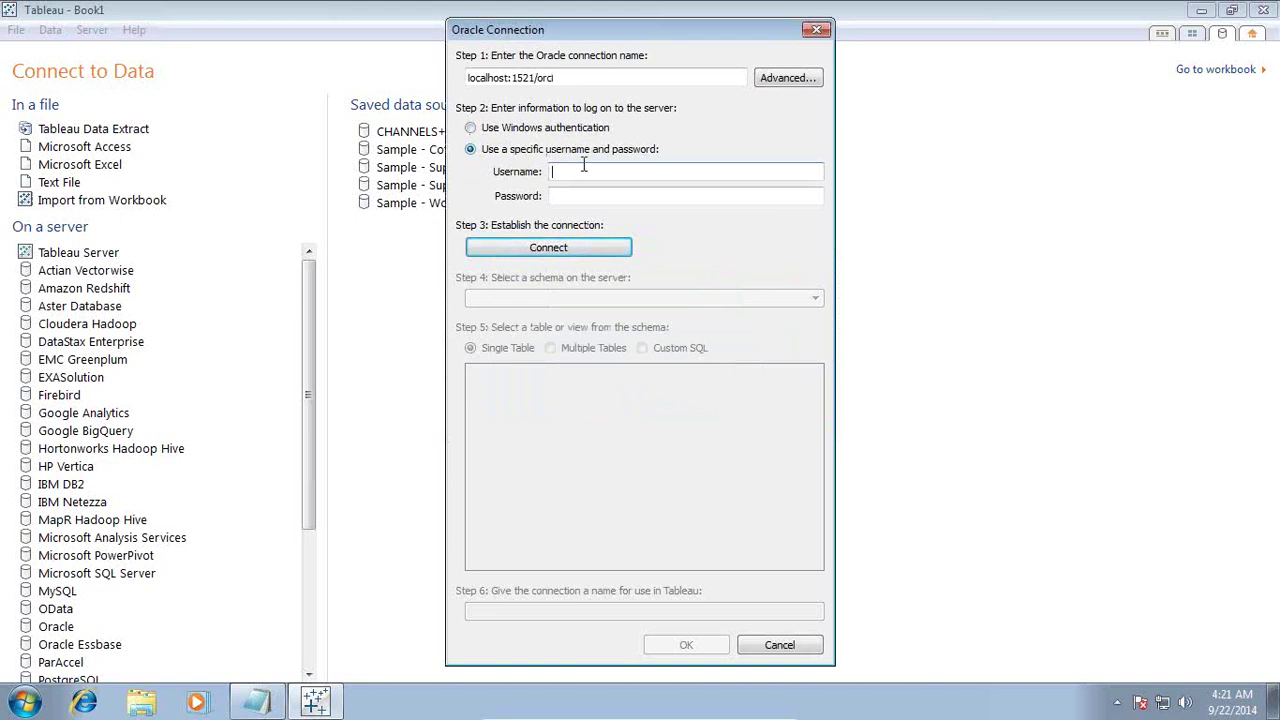
pyautogui.write('sh')
pyautogui.press('Tab')
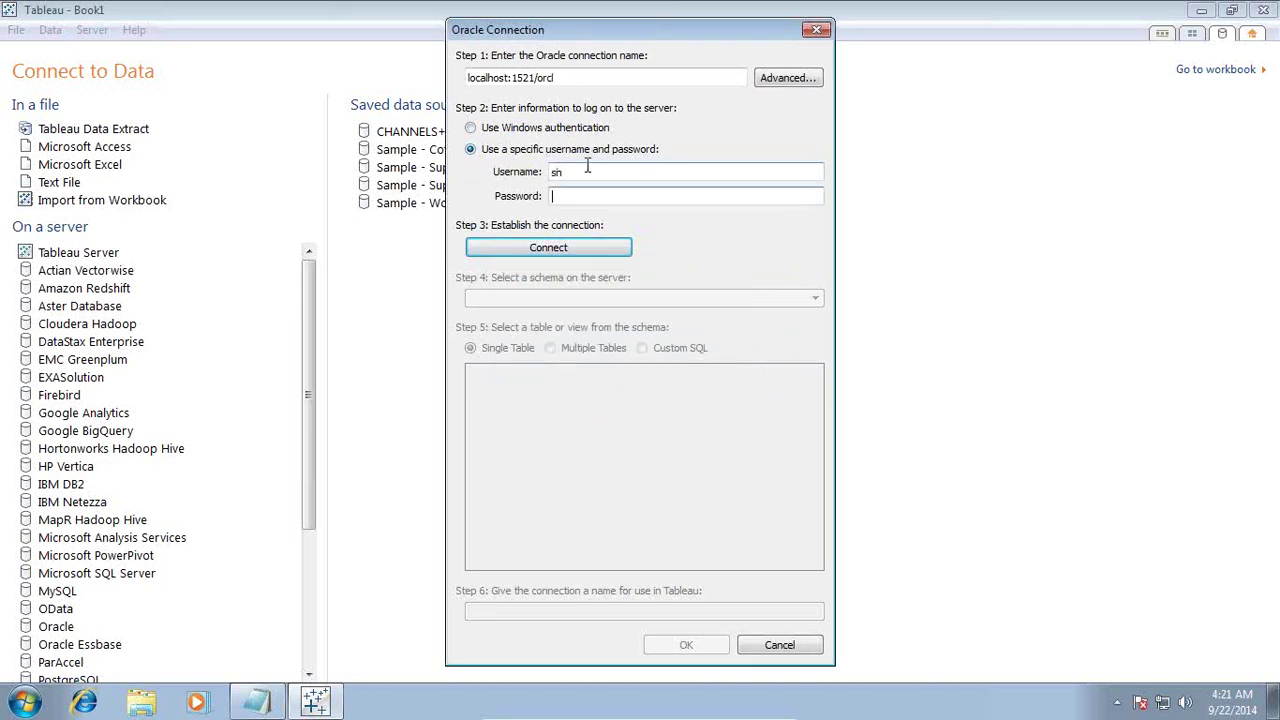
pyautogui.write('sh123456')
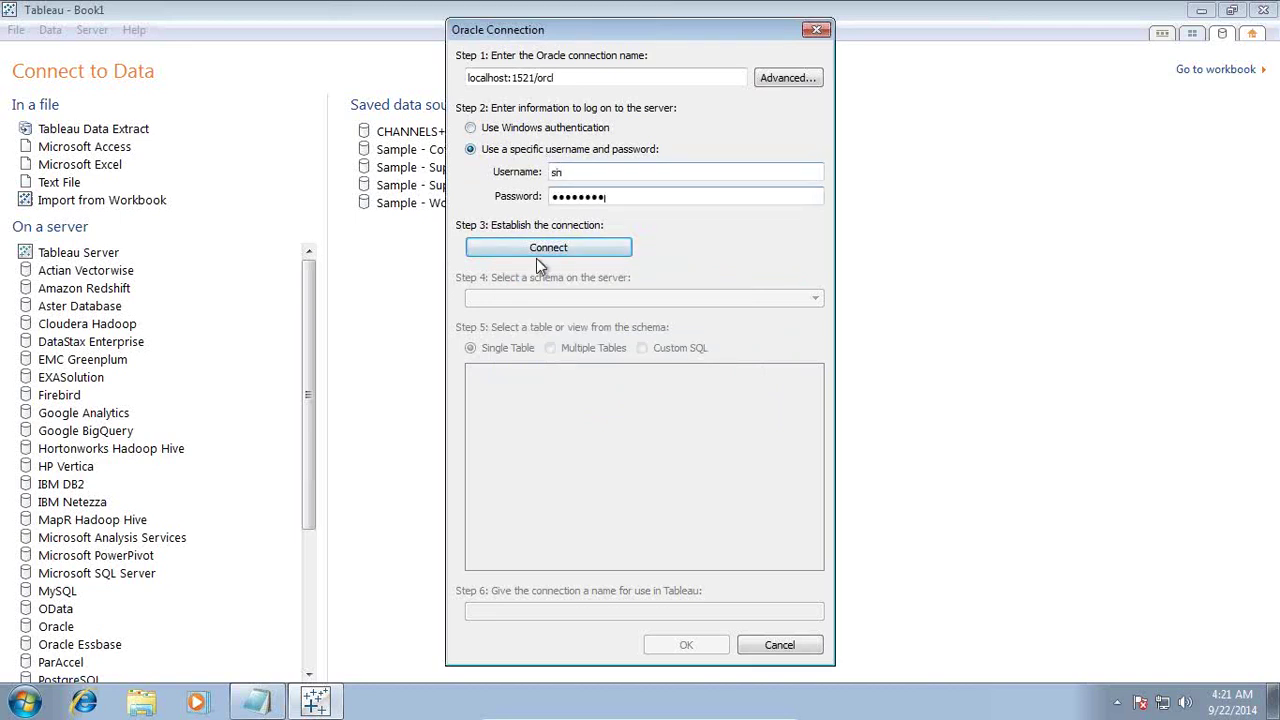
pyautogui.click(540, 258)
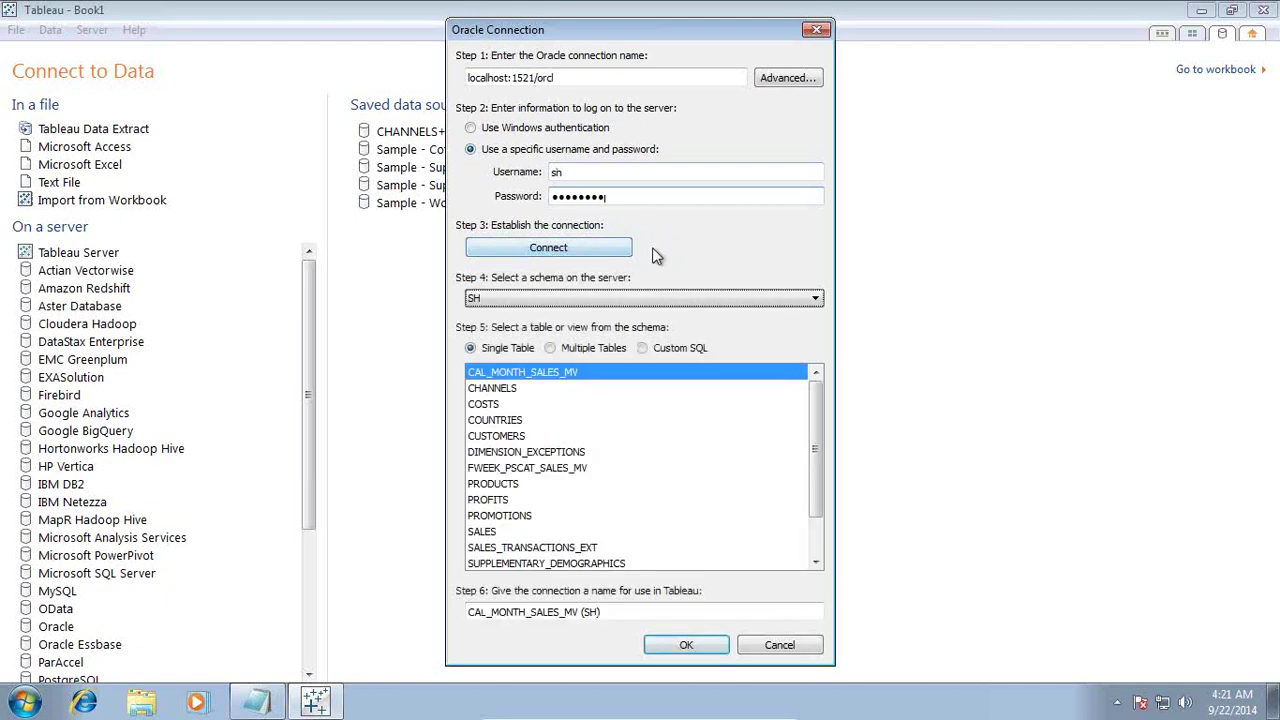
pyautogui.click(597, 298)
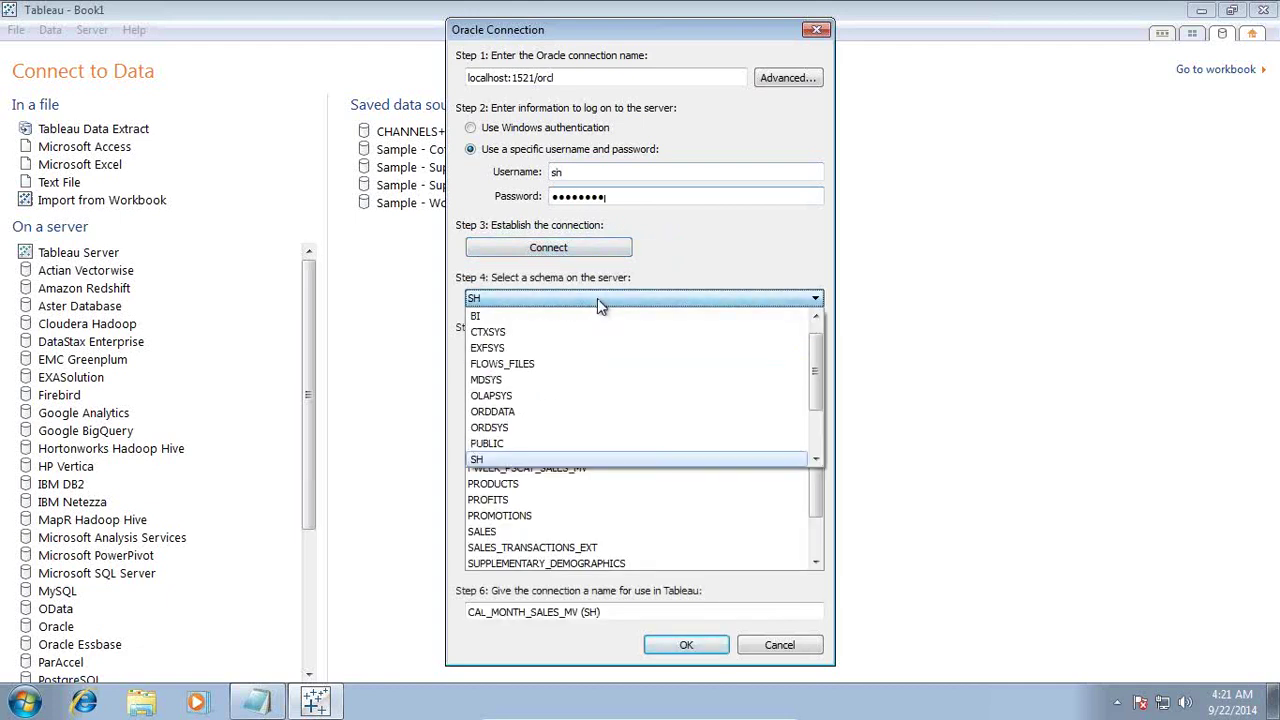
pyautogui.click(597, 298)
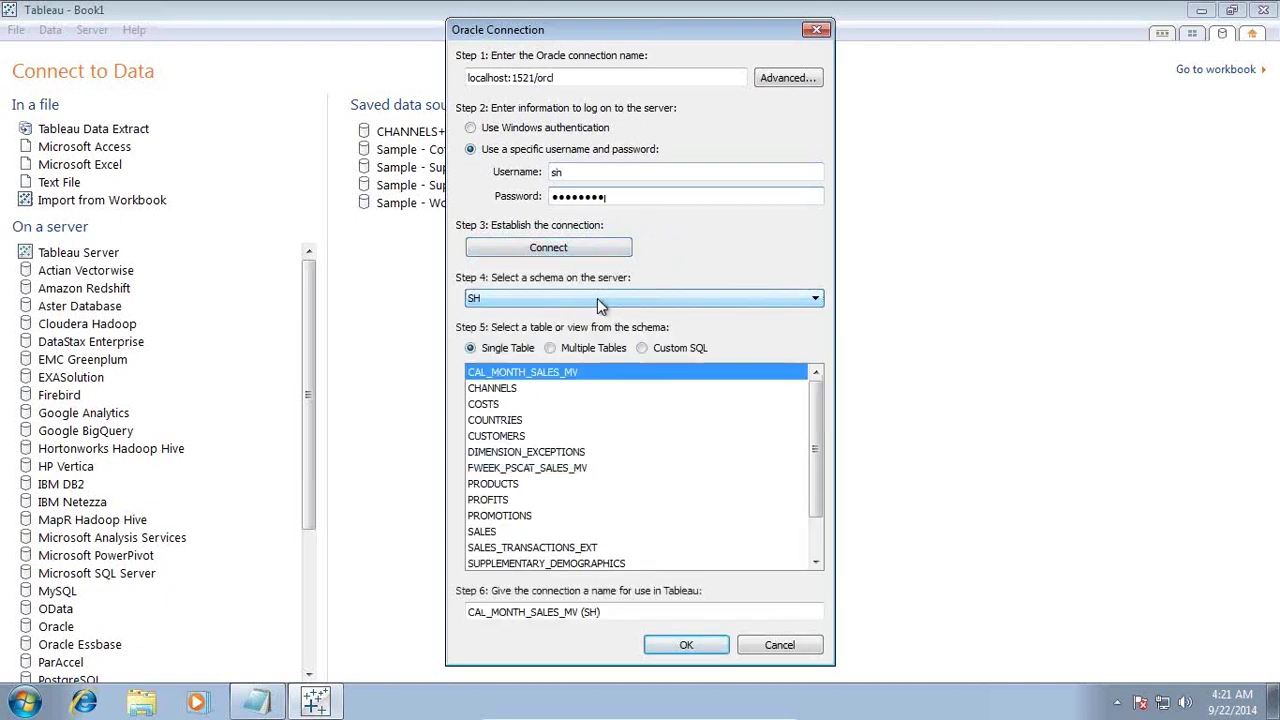
pyautogui.click(597, 298)
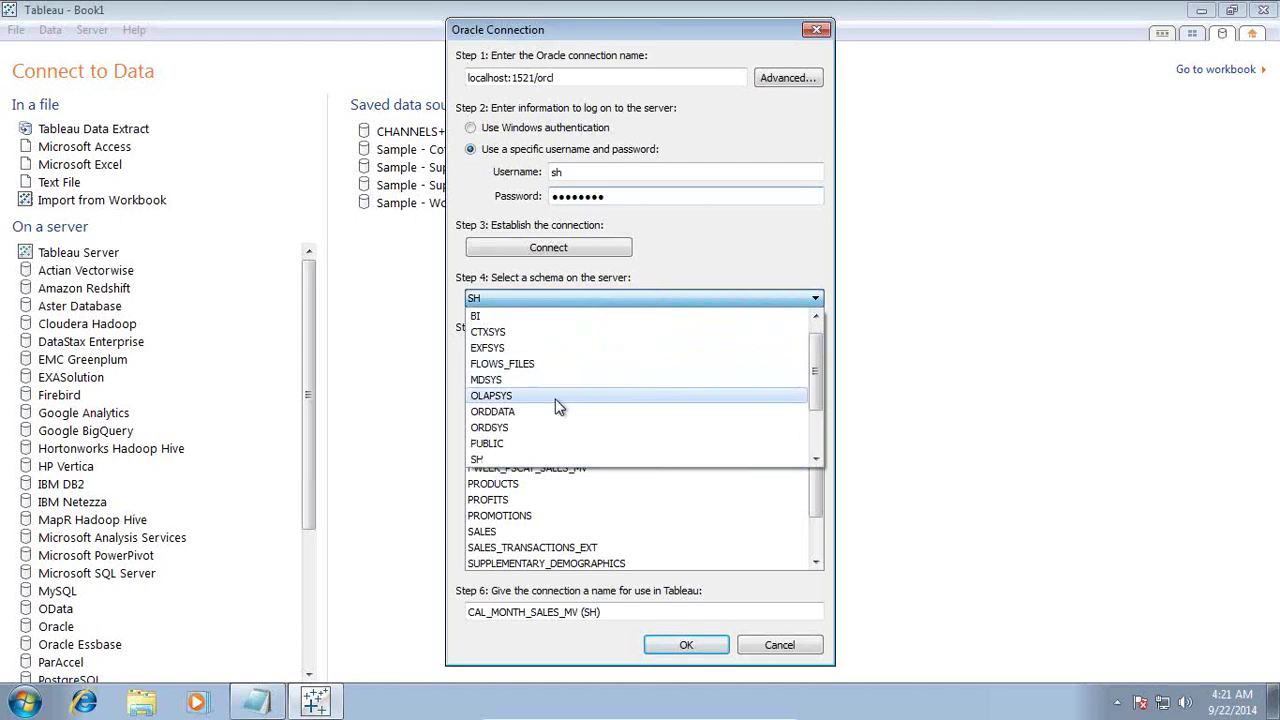
pyautogui.click(539, 459)
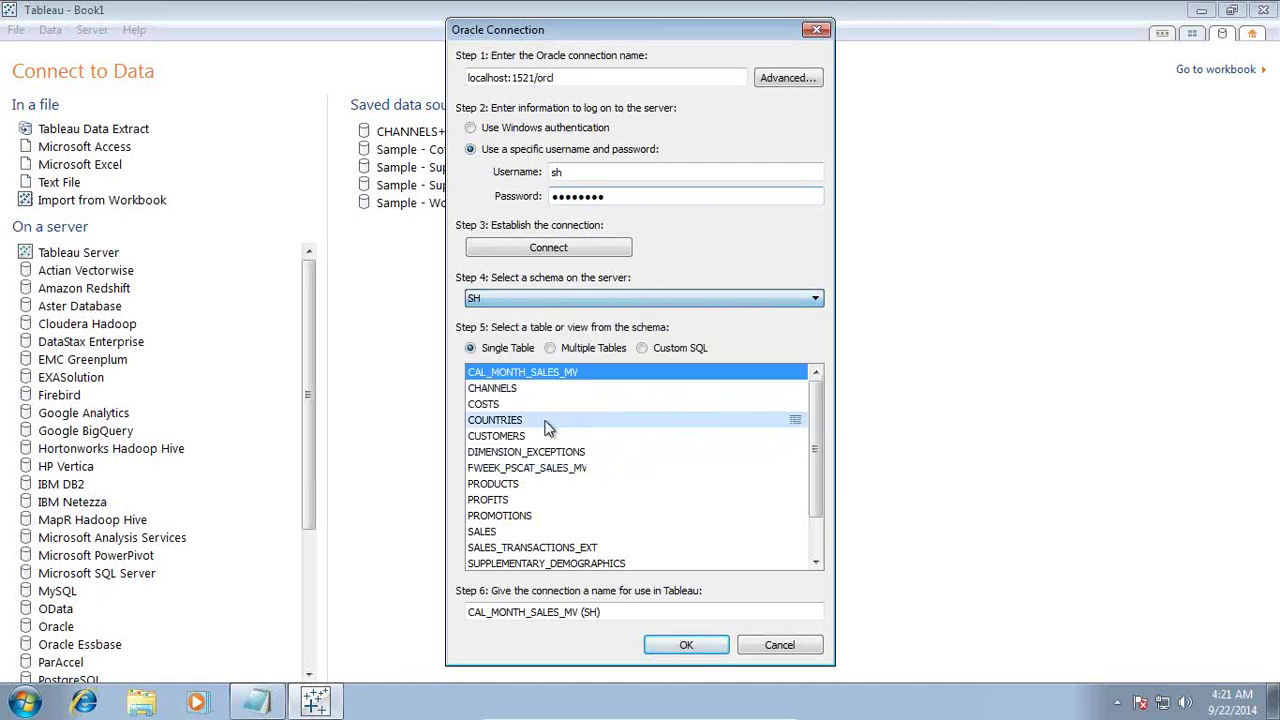
# Step: Circle Fact_SALES in red and write 1 and VW_ beside it
pyautogui.moveTo(735, 710)
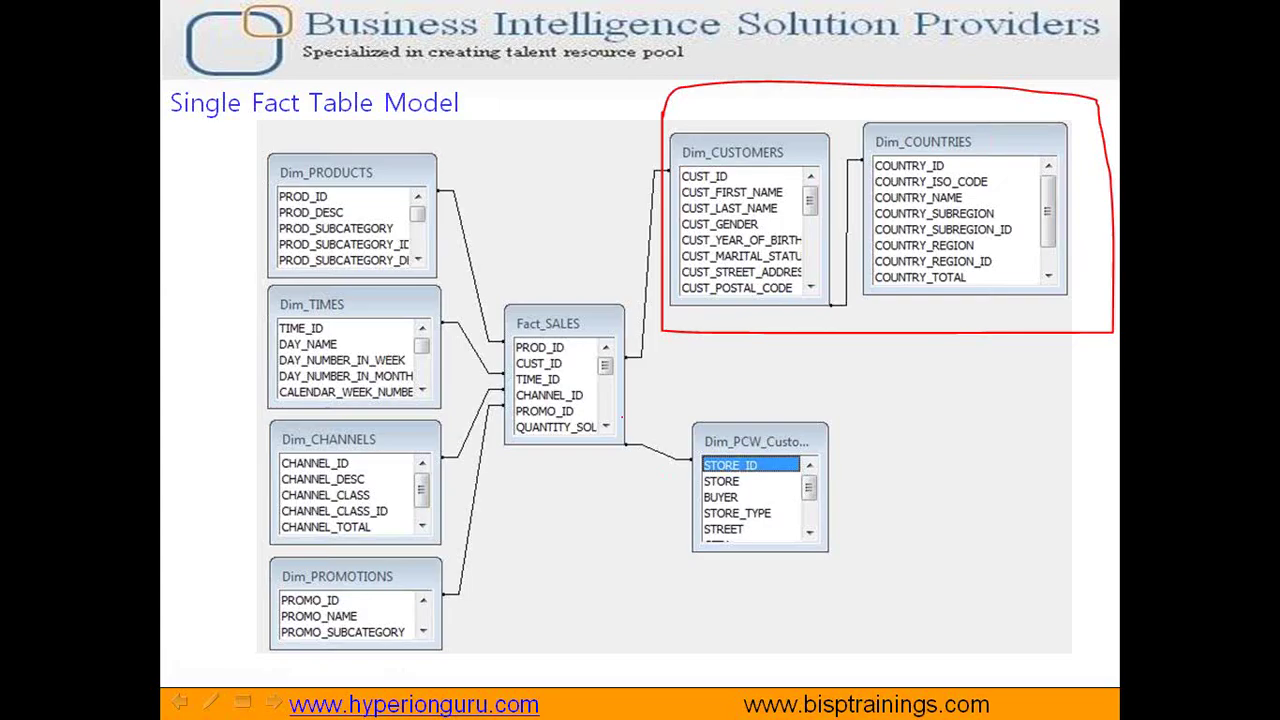
pyautogui.moveTo(550, 292)
pyautogui.mouseDown()
pyautogui.moveTo(515, 300)
pyautogui.moveTo(598, 484)
pyautogui.moveTo(648, 345)
pyautogui.moveTo(548, 286)
pyautogui.mouseUp()
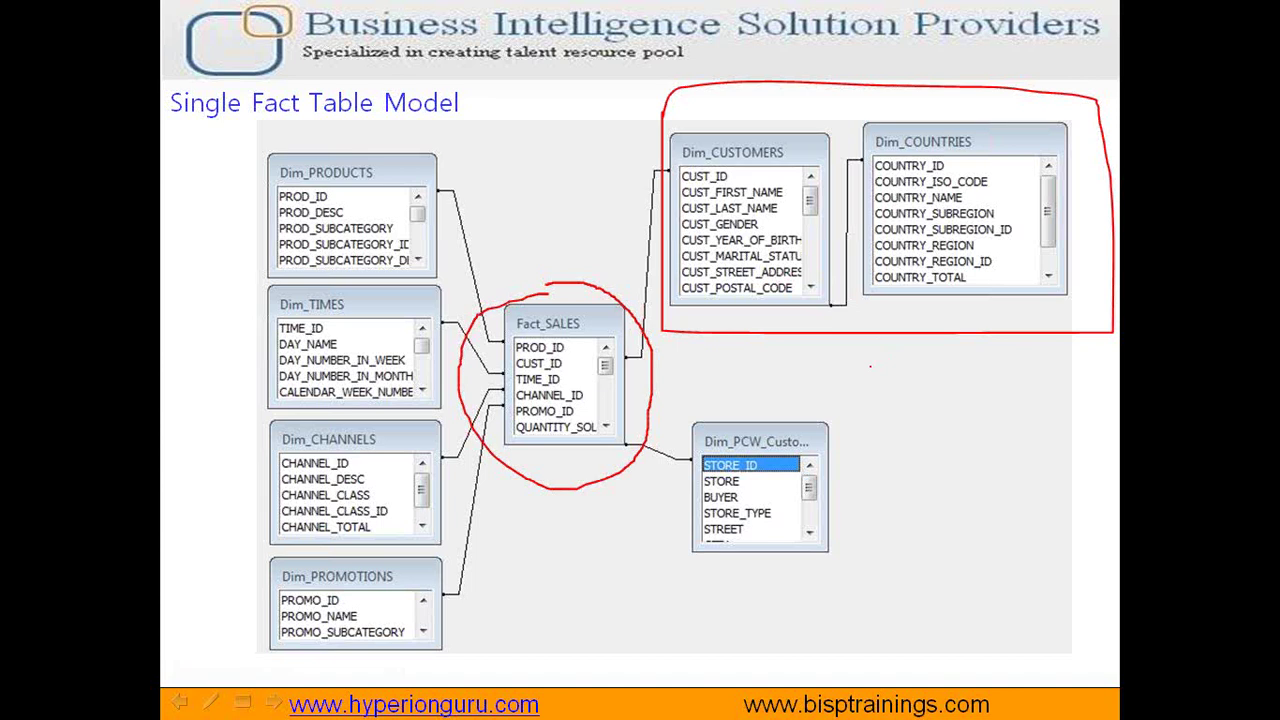
pyautogui.moveTo(870, 367)
pyautogui.mouseDown()
pyautogui.moveTo(892, 404)
pyautogui.moveTo(877, 406)
pyautogui.moveTo(911, 408)
pyautogui.mouseUp()
pyautogui.moveTo(860, 436)
pyautogui.mouseDown()
pyautogui.moveTo(888, 468)
pyautogui.moveTo(898, 440)
pyautogui.moveTo(911, 486)
pyautogui.moveTo(945, 500)
pyautogui.moveTo(955, 433)
pyautogui.moveTo(1036, 486)
pyautogui.mouseUp()
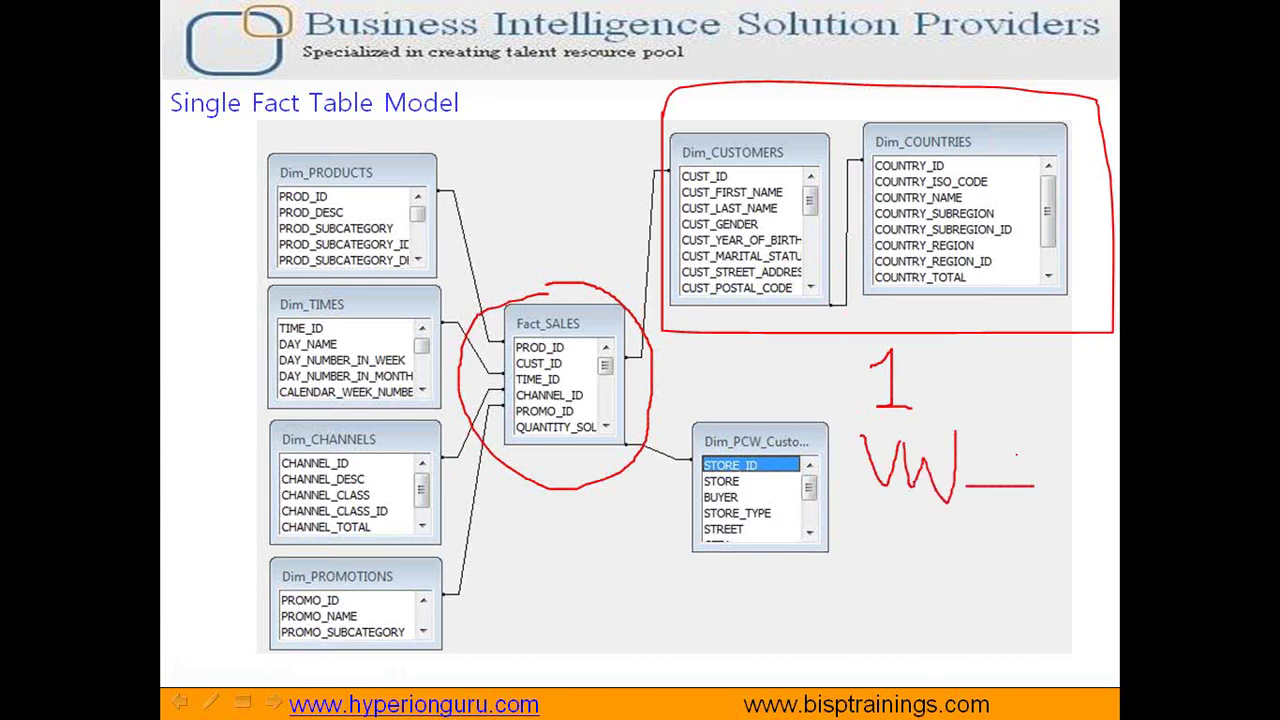
pyautogui.moveTo(1066, 448)
pyautogui.mouseDown()
pyautogui.moveTo(1069, 503)
pyautogui.moveTo(1096, 476)
pyautogui.moveTo(1139, 512)
pyautogui.moveTo(1212, 512)
pyautogui.moveTo(1231, 472)
pyautogui.moveTo(1278, 494)
pyautogui.mouseUp()
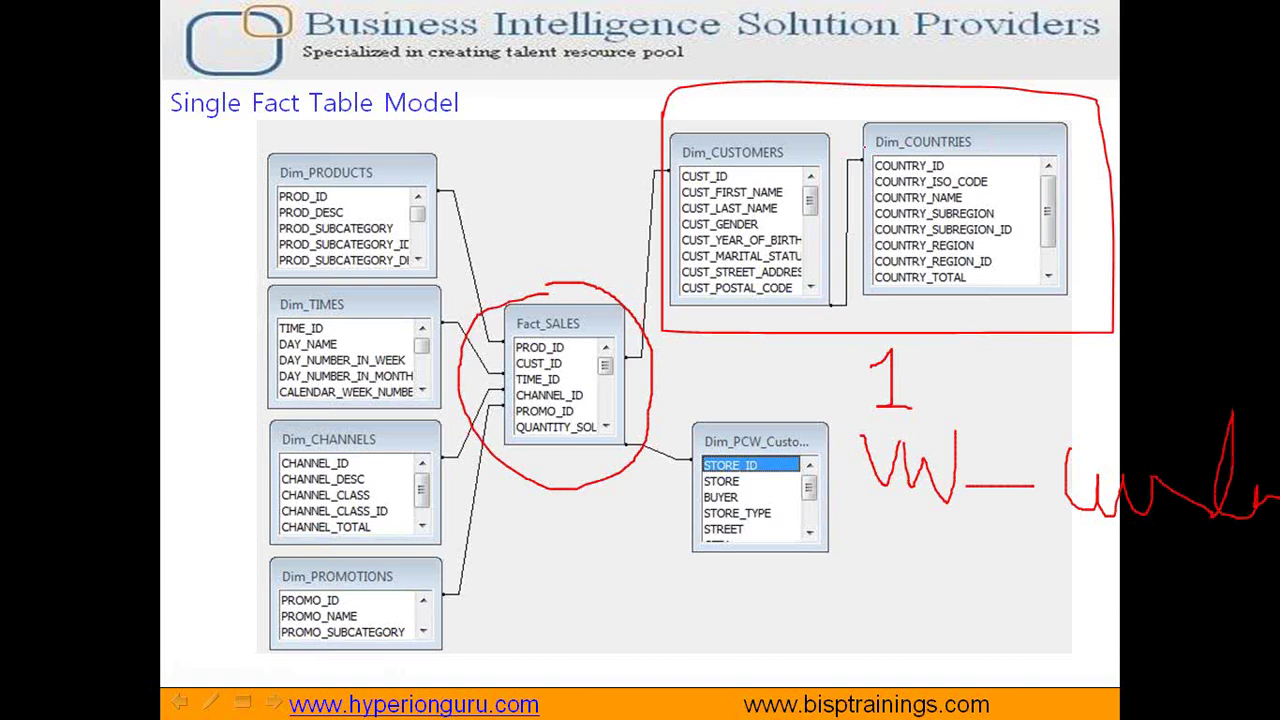
# Step: Label Dim_COUNTRIES 'one' and Dim_CUSTOMERS 'Many' in red ink
pyautogui.moveTo(864, 145)
pyautogui.mouseDown()
pyautogui.moveTo(898, 160)
pyautogui.moveTo(1005, 140)
pyautogui.mouseUp()
pyautogui.moveTo(875, 93)
pyautogui.mouseDown()
pyautogui.moveTo(868, 128)
pyautogui.moveTo(887, 100)
pyautogui.moveTo(958, 128)
pyautogui.mouseUp()
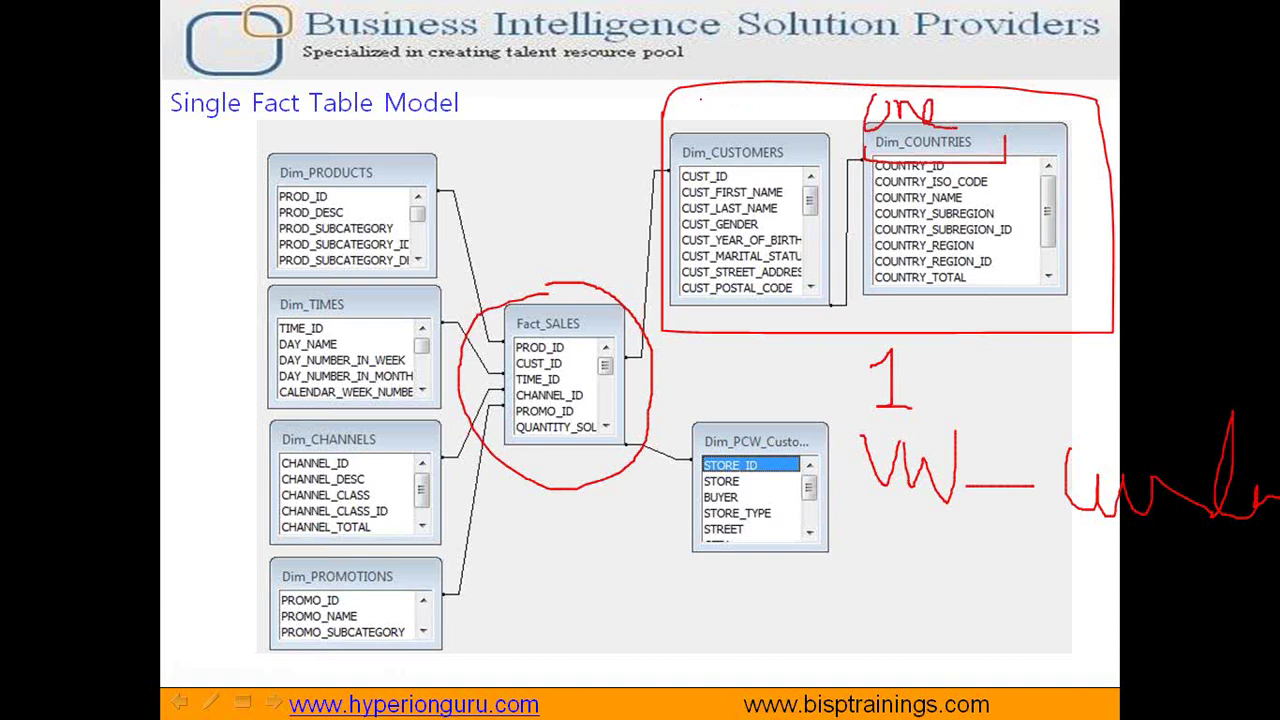
pyautogui.moveTo(700, 104)
pyautogui.mouseDown()
pyautogui.moveTo(722, 130)
pyautogui.moveTo(724, 105)
pyautogui.moveTo(746, 132)
pyautogui.moveTo(755, 108)
pyautogui.moveTo(789, 132)
pyautogui.moveTo(804, 112)
pyautogui.moveTo(809, 172)
pyautogui.moveTo(815, 132)
pyautogui.mouseUp()
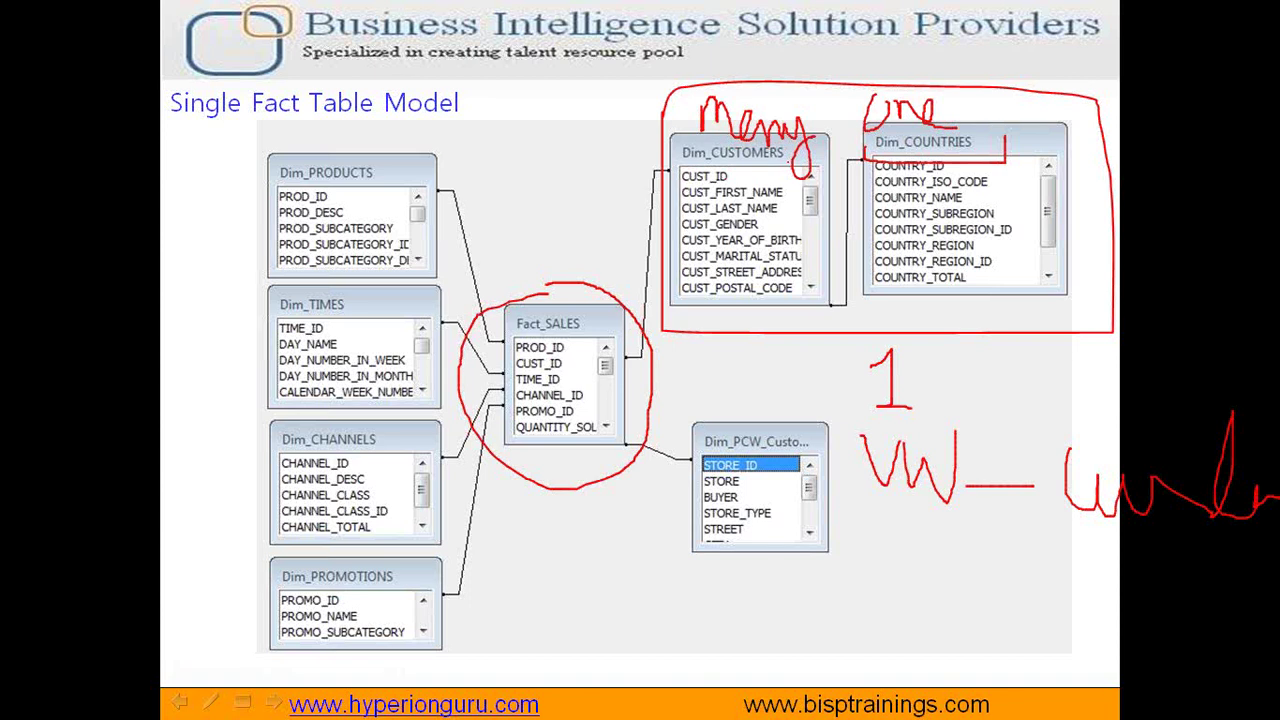
pyautogui.press('super')
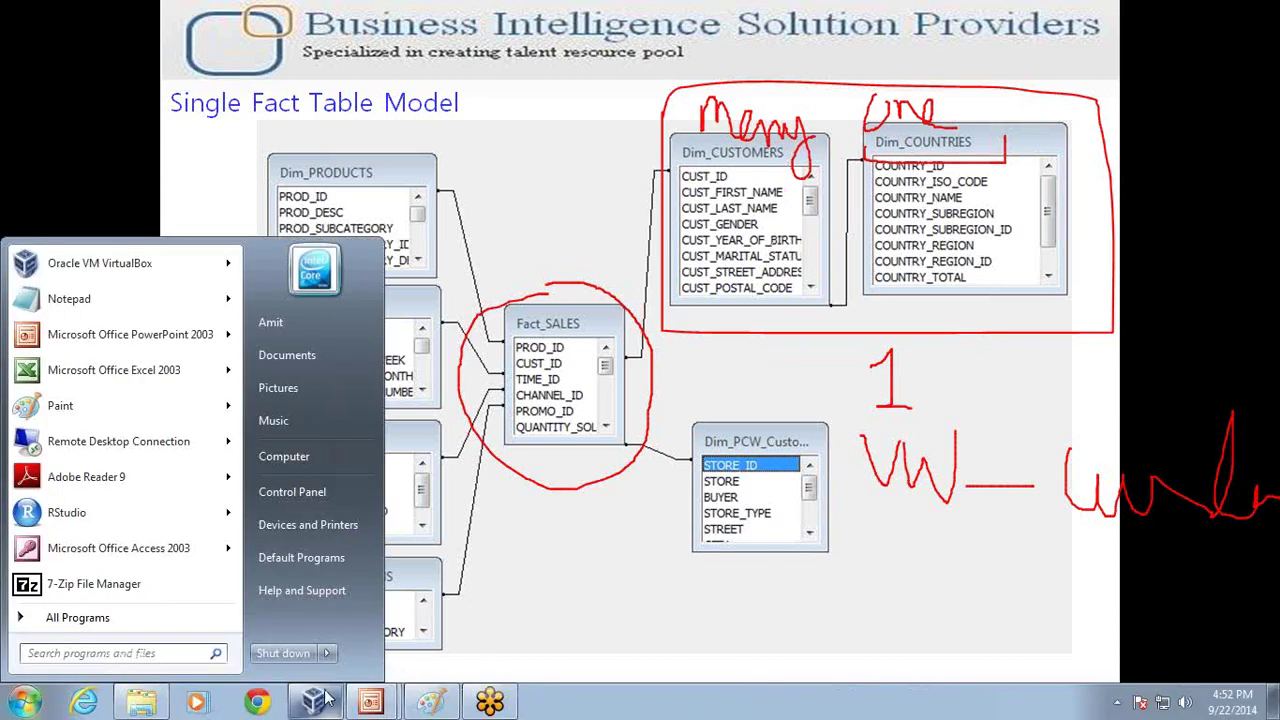
pyautogui.click(315, 702)
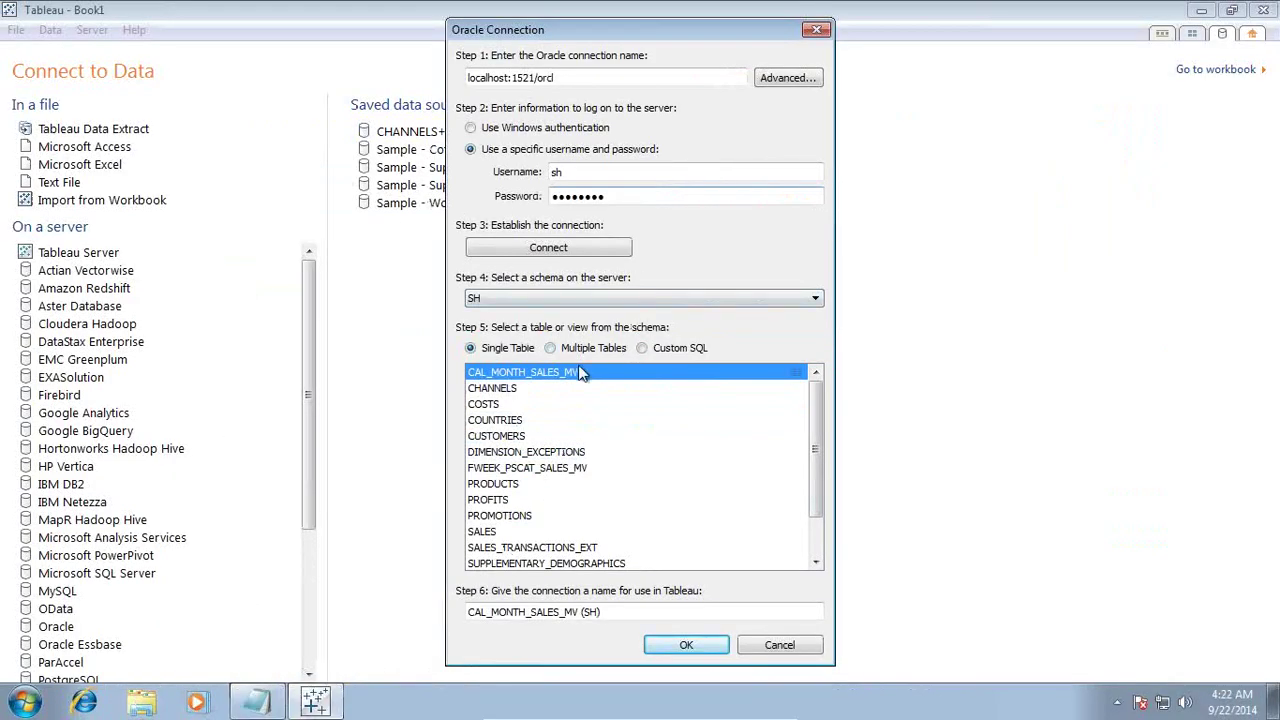
# Step: Pick CUSTOMERS as the single table, then switch the connection to Multiple Tables
pyautogui.click(641, 348)
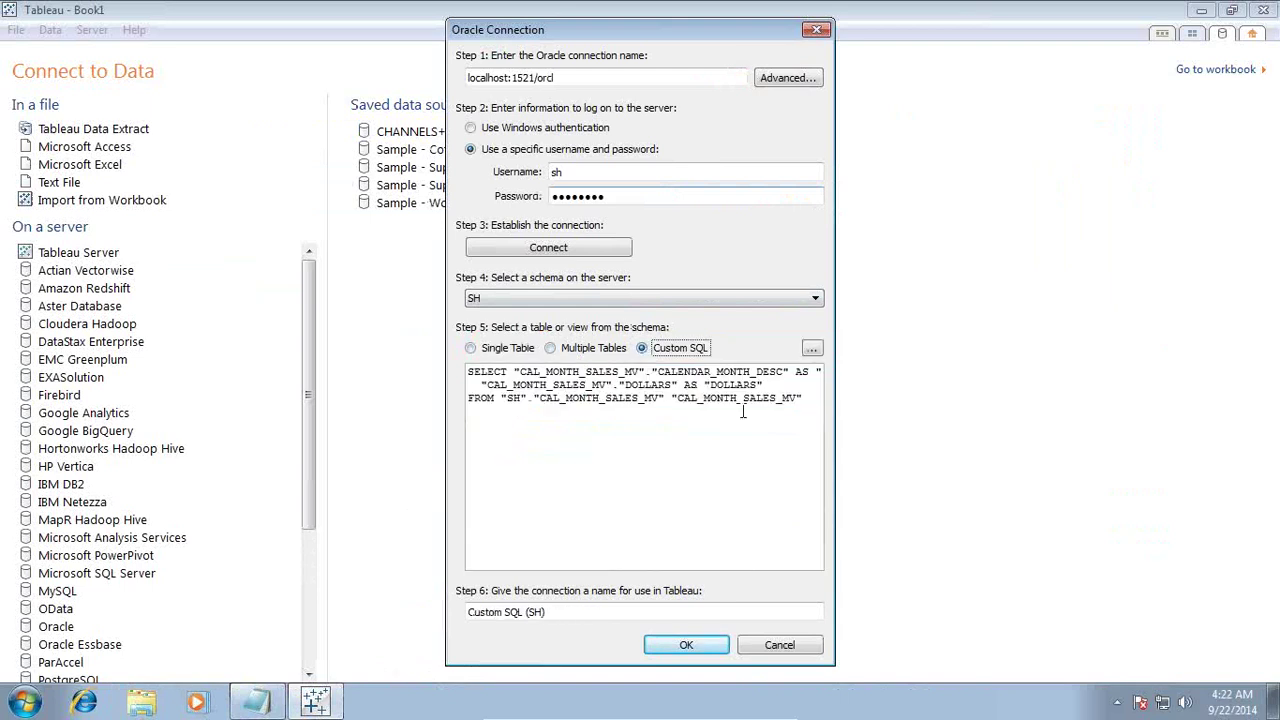
pyautogui.click(551, 350)
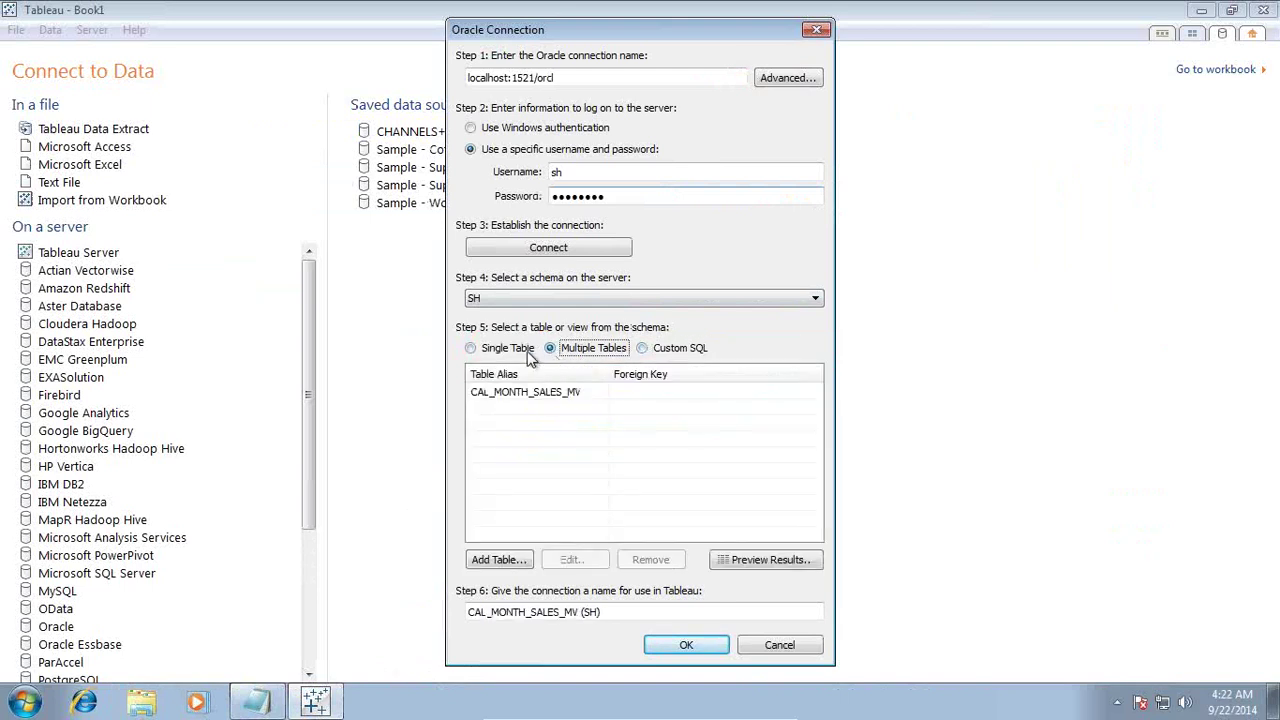
pyautogui.click(469, 349)
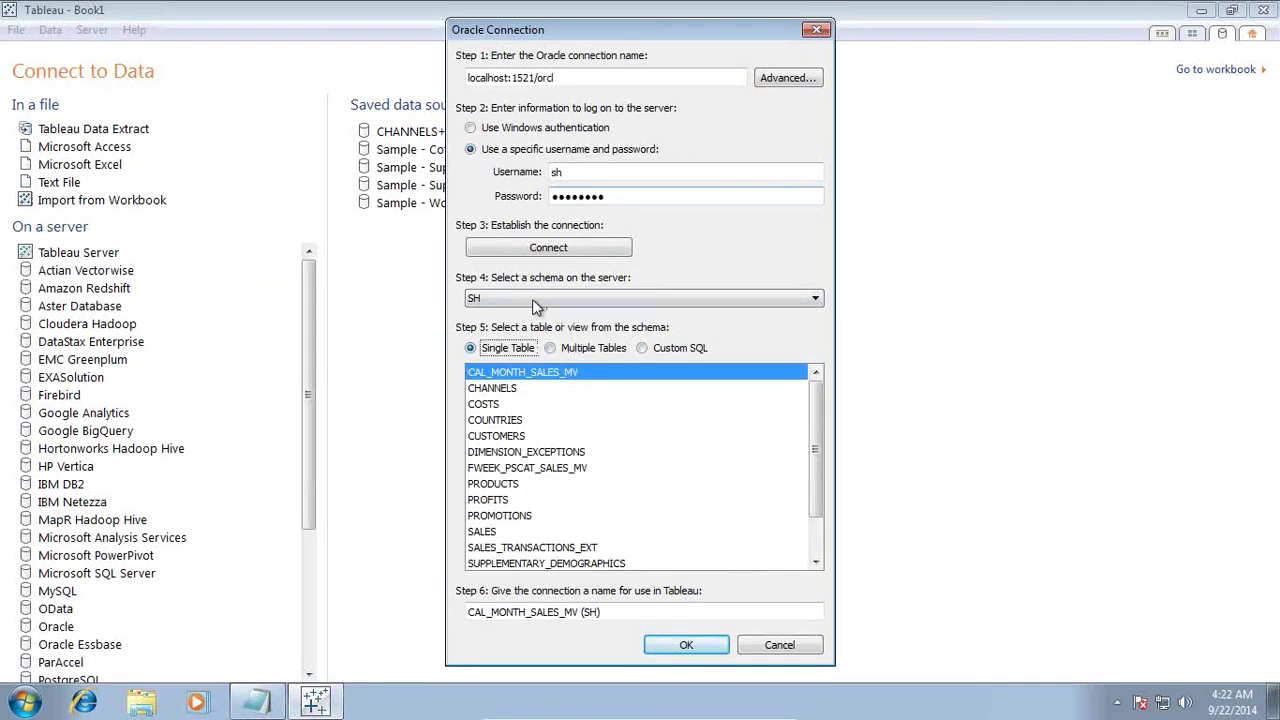
pyautogui.scroll(-1, 815, 470)
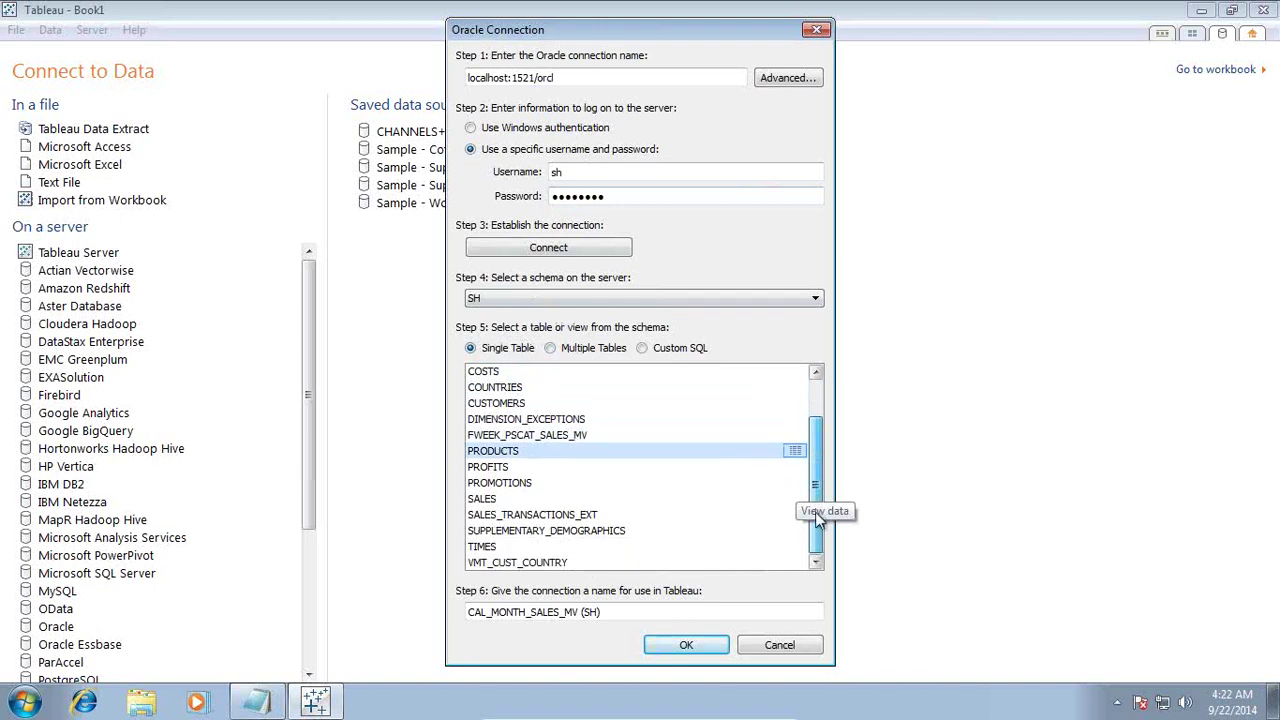
pyautogui.click(530, 403)
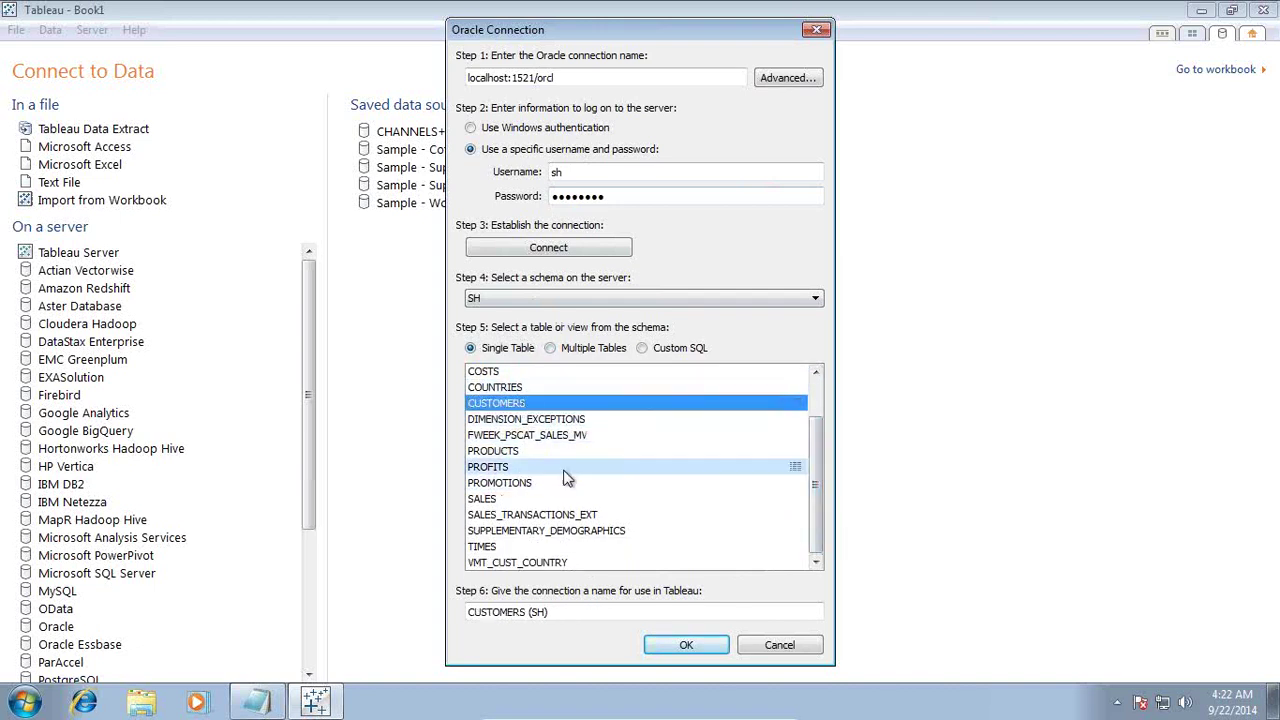
pyautogui.click(578, 348)
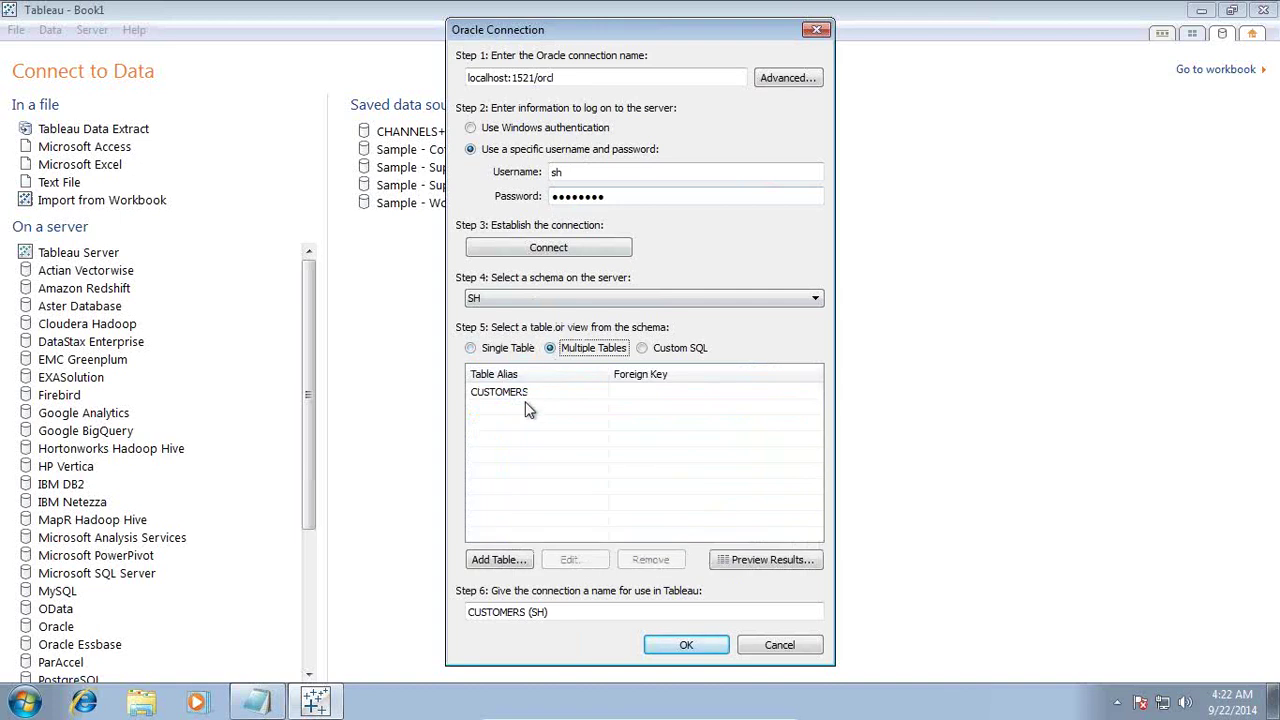
pyautogui.click(505, 561)
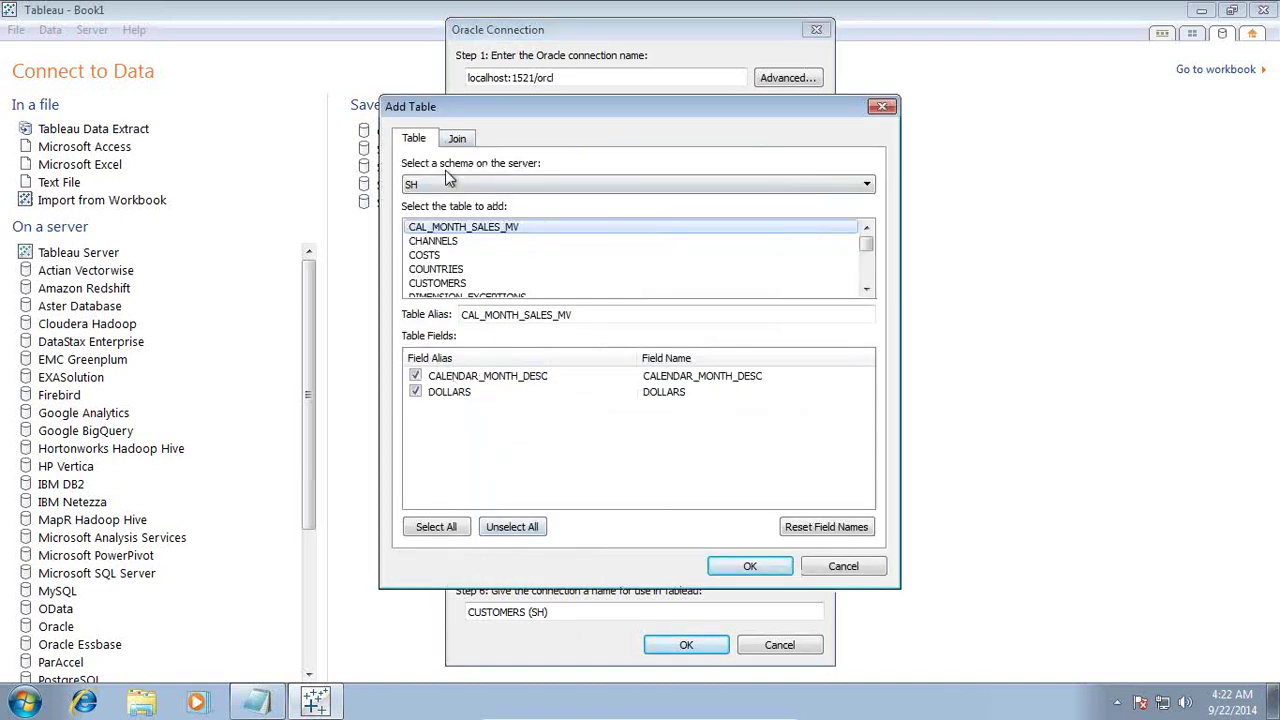
# Step: Add the COUNTRIES table as a join to CUSTOMERS
pyautogui.click(866, 289)
pyautogui.click(866, 289)
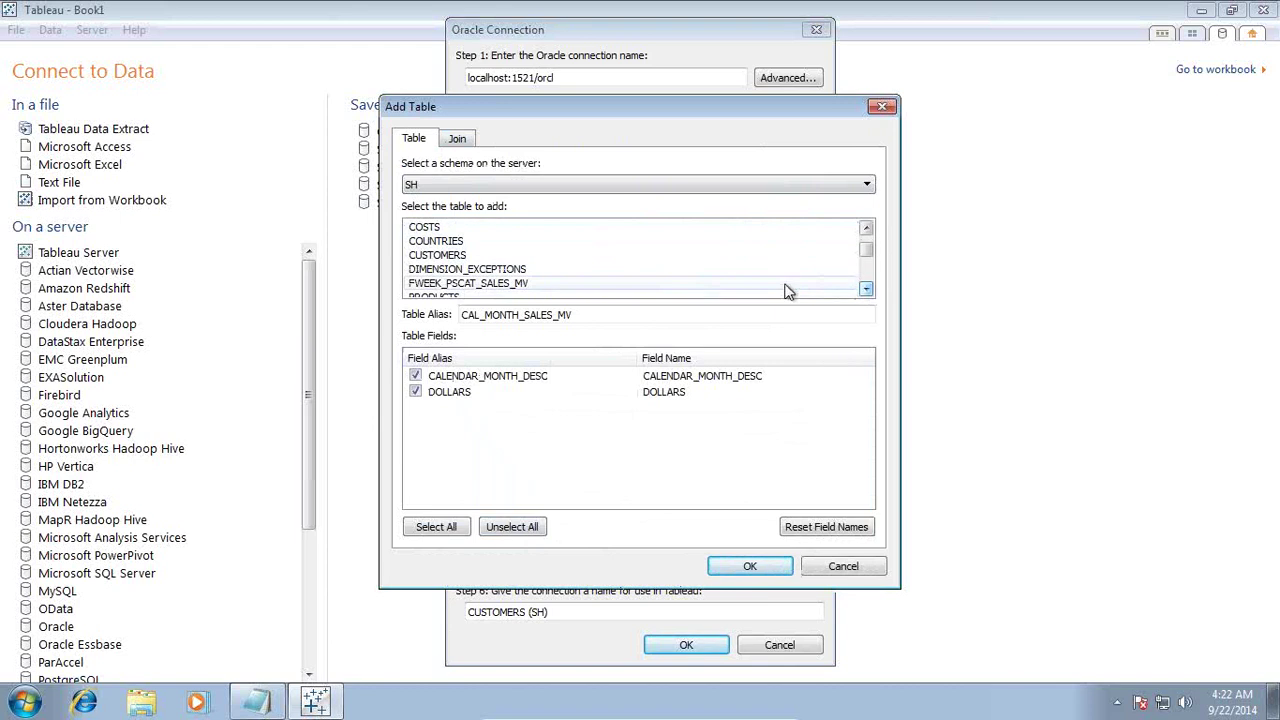
pyautogui.click(446, 241)
pyautogui.click(750, 566)
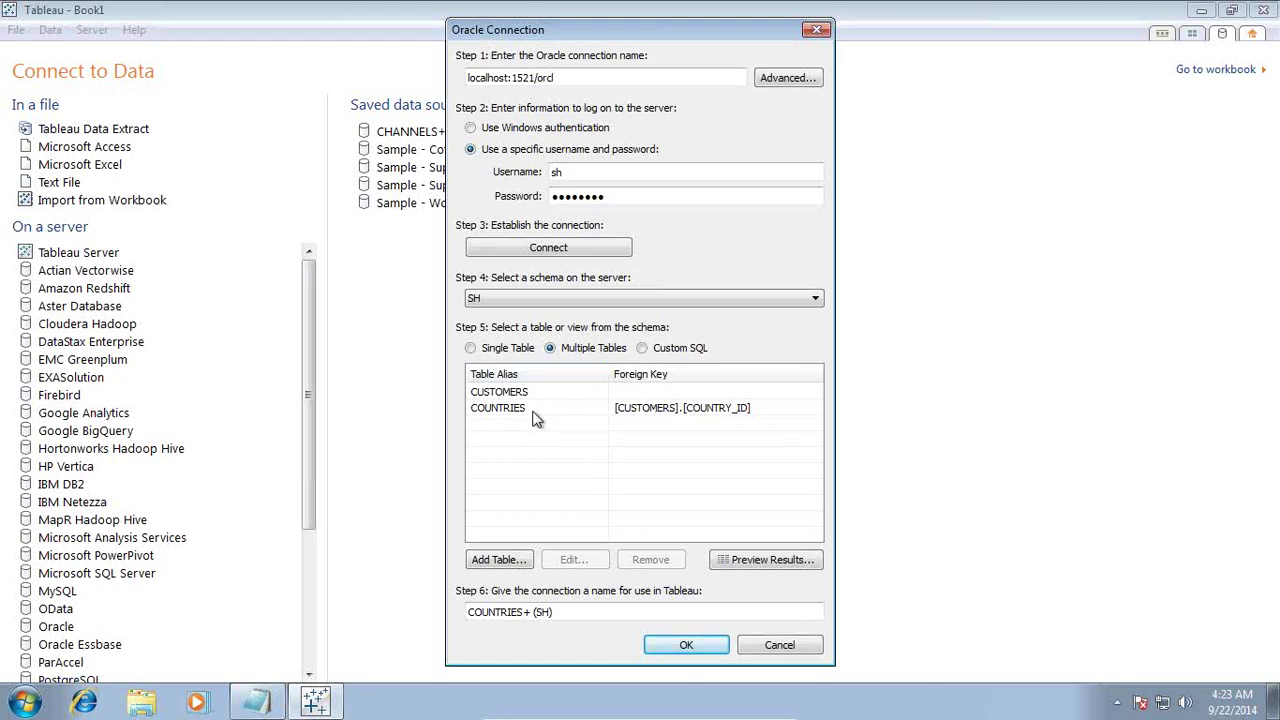
pyautogui.click(700, 420)
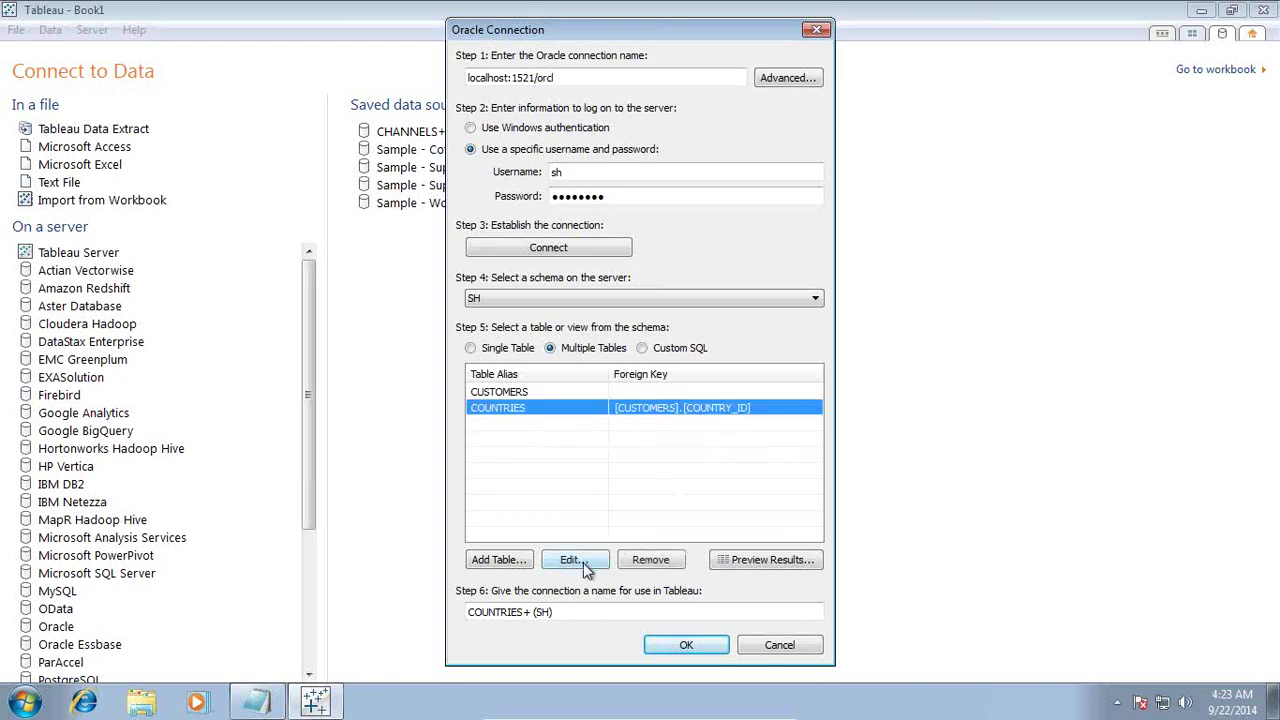
# Step: Convert the join to Custom SQL and select the whole generated query
pyautogui.click(642, 349)
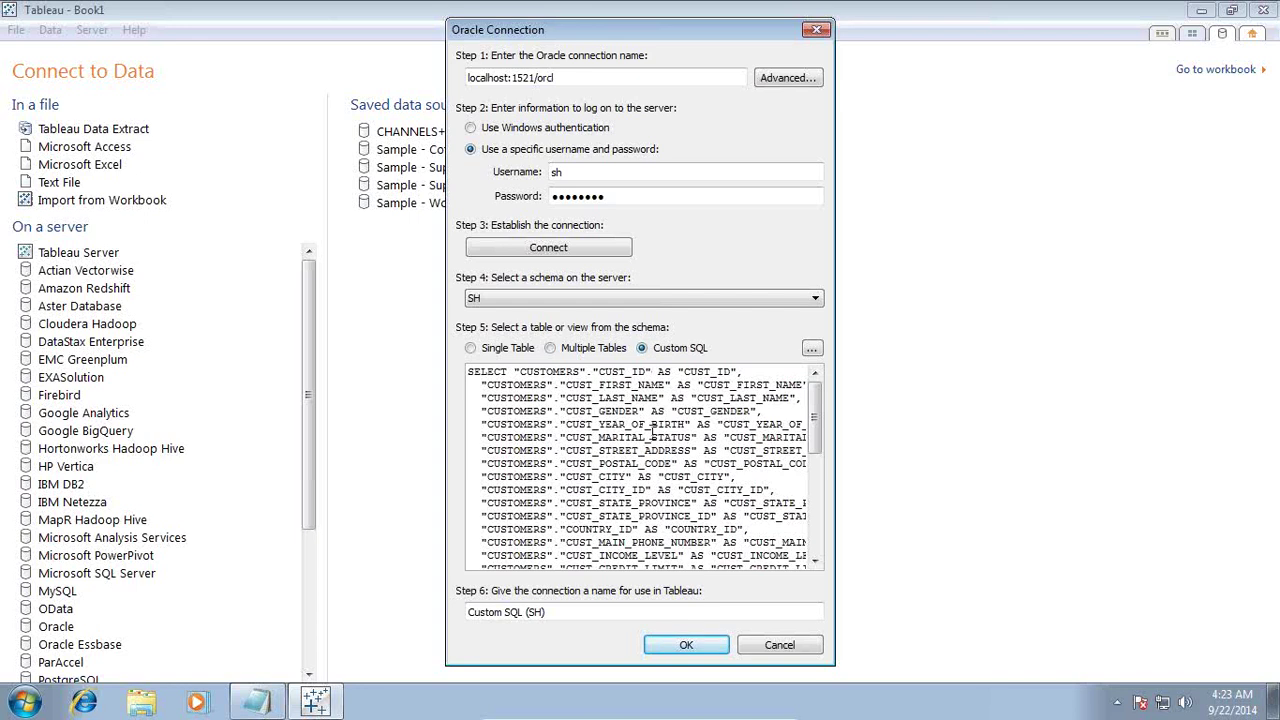
pyautogui.click(652, 430)
pyautogui.hotkey('ctrl', 'a')
pyautogui.hotkey('ctrl', 'c')
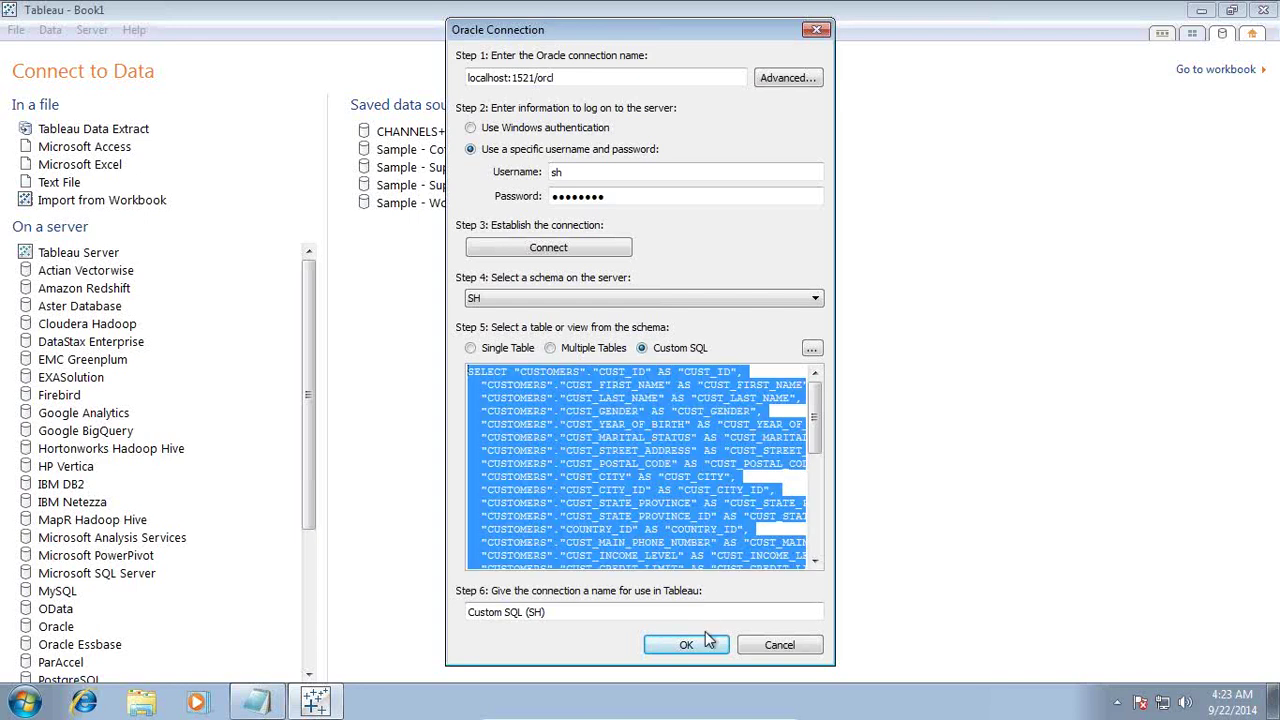
# Step: Paste the SQL query into Notepad and review its CUSTOMERS FROM clause and COUNTRIES inner join
pyautogui.click(249, 705)
pyautogui.hotkey('ctrl', 'v')
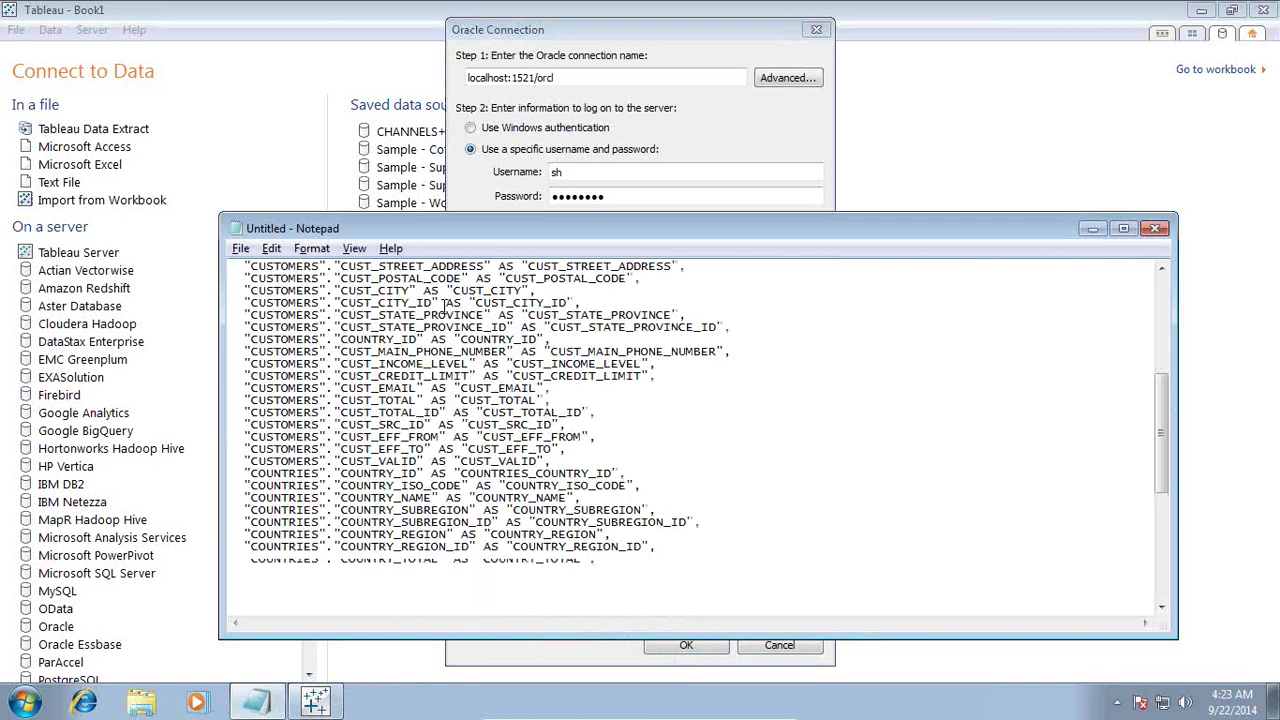
pyautogui.scroll(6, 555, 385)
pyautogui.scroll(-1, 555, 385)
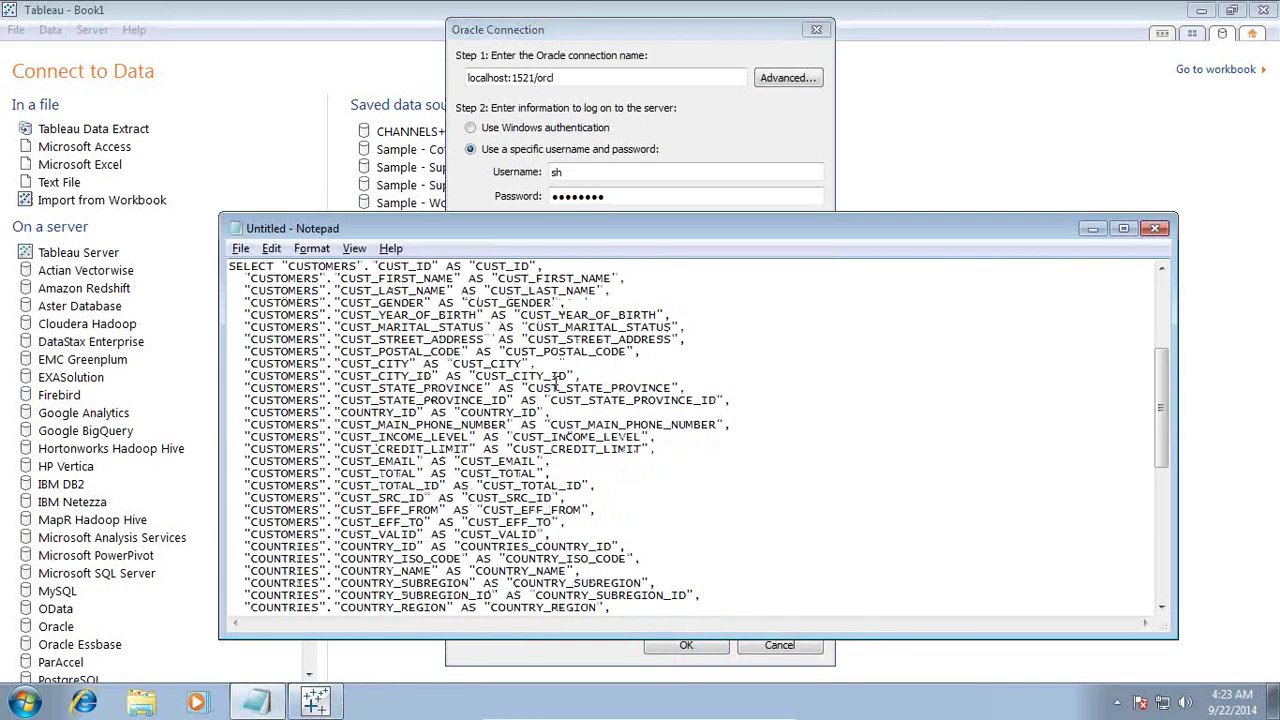
pyautogui.moveTo(284, 268); pyautogui.dragTo(393, 437)
pyautogui.scroll(-3, 463, 470)
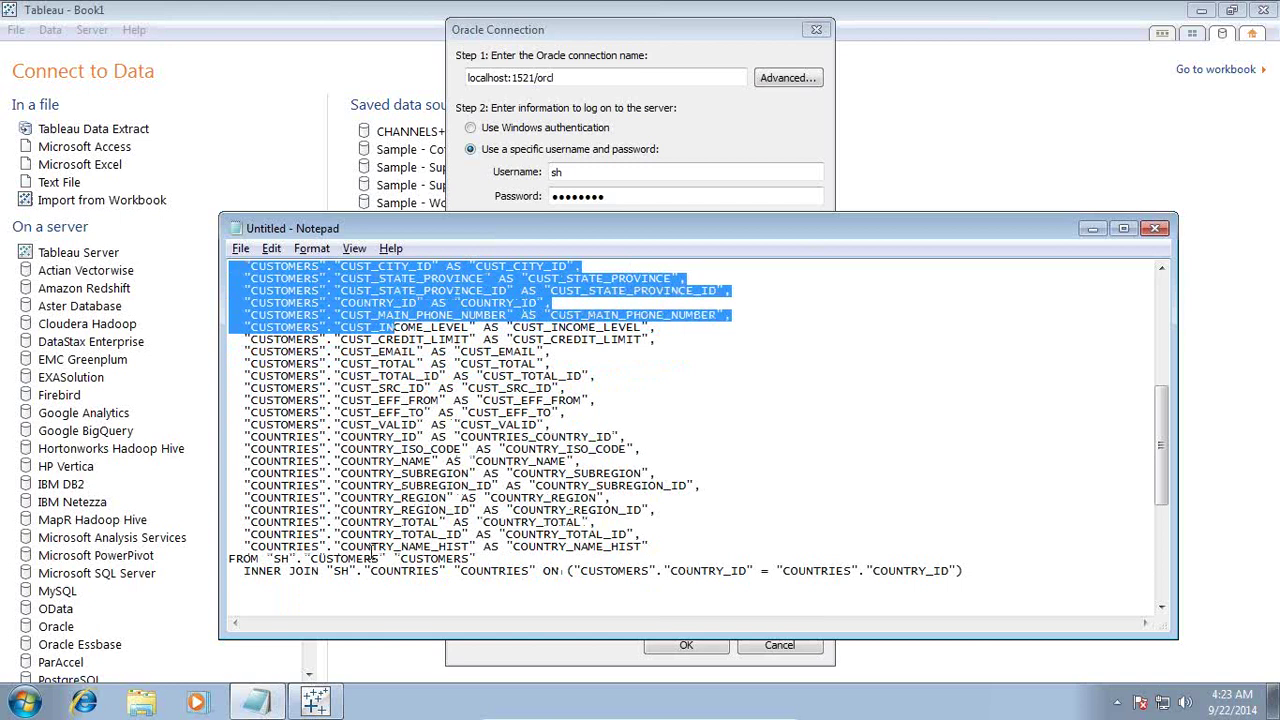
pyautogui.moveTo(268, 558); pyautogui.dragTo(480, 559)
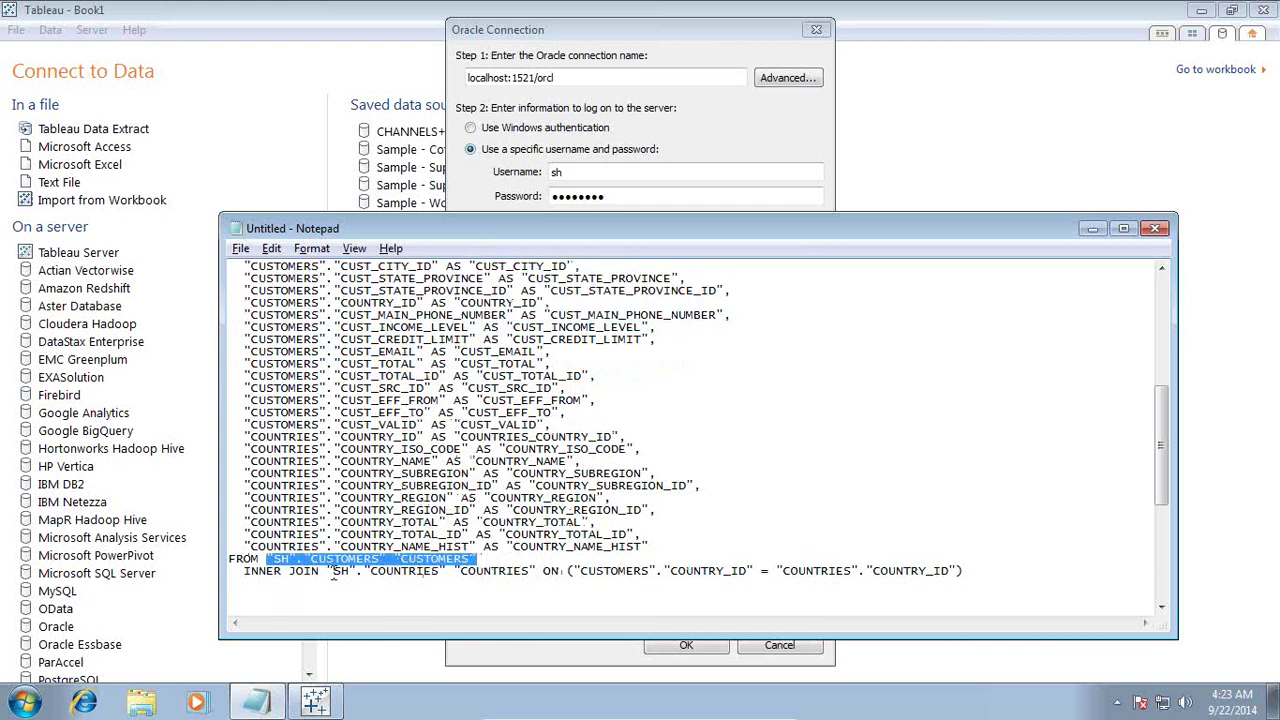
pyautogui.moveTo(258, 570); pyautogui.dragTo(577, 573)
pyautogui.click(657, 573)
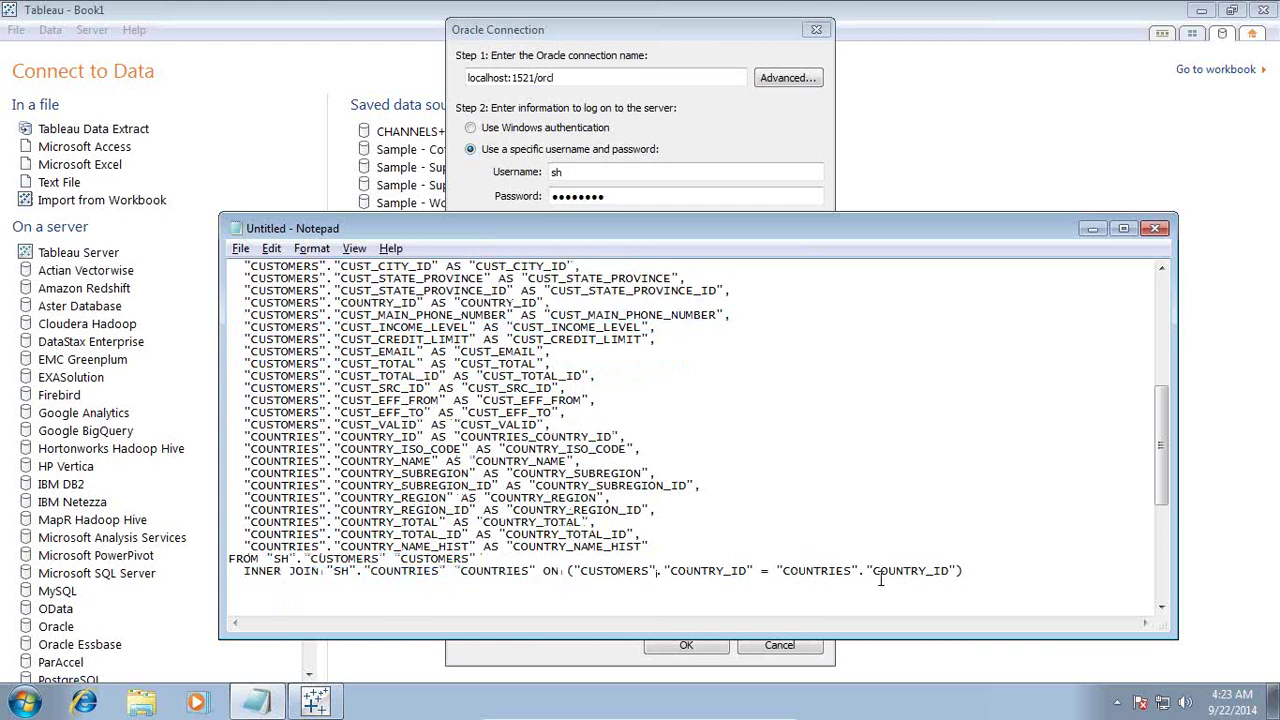
pyautogui.moveTo(951, 570); pyautogui.dragTo(667, 571)
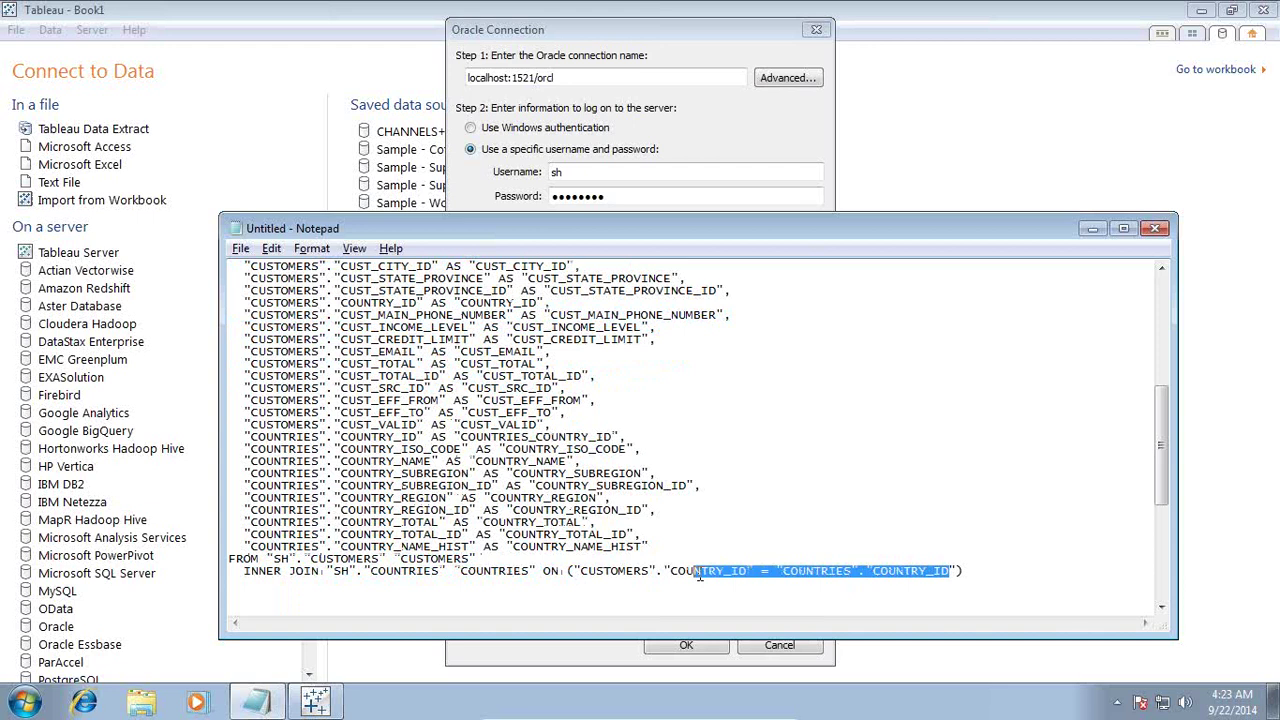
pyautogui.scroll(4, 500, 450)
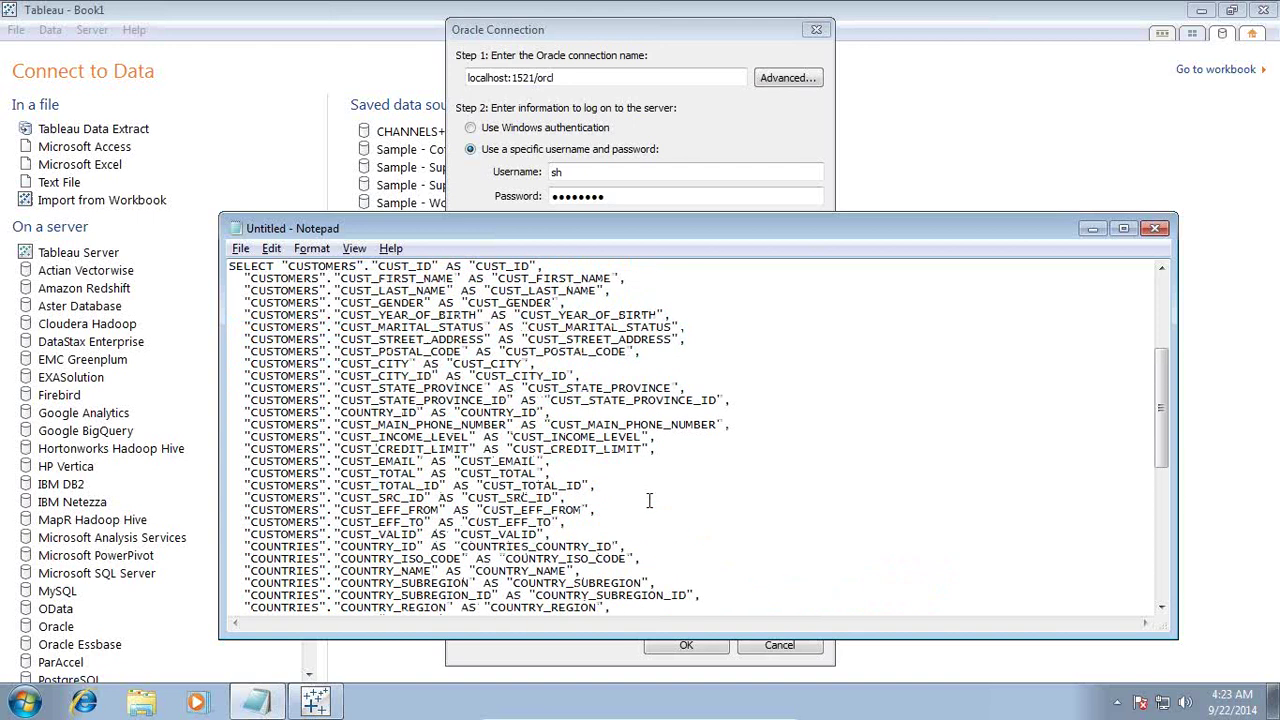
# Step: Add 'create view vw_country_Customer as' above SELECT and select the statement
pyautogui.click(289, 286)
pyautogui.write('crea')
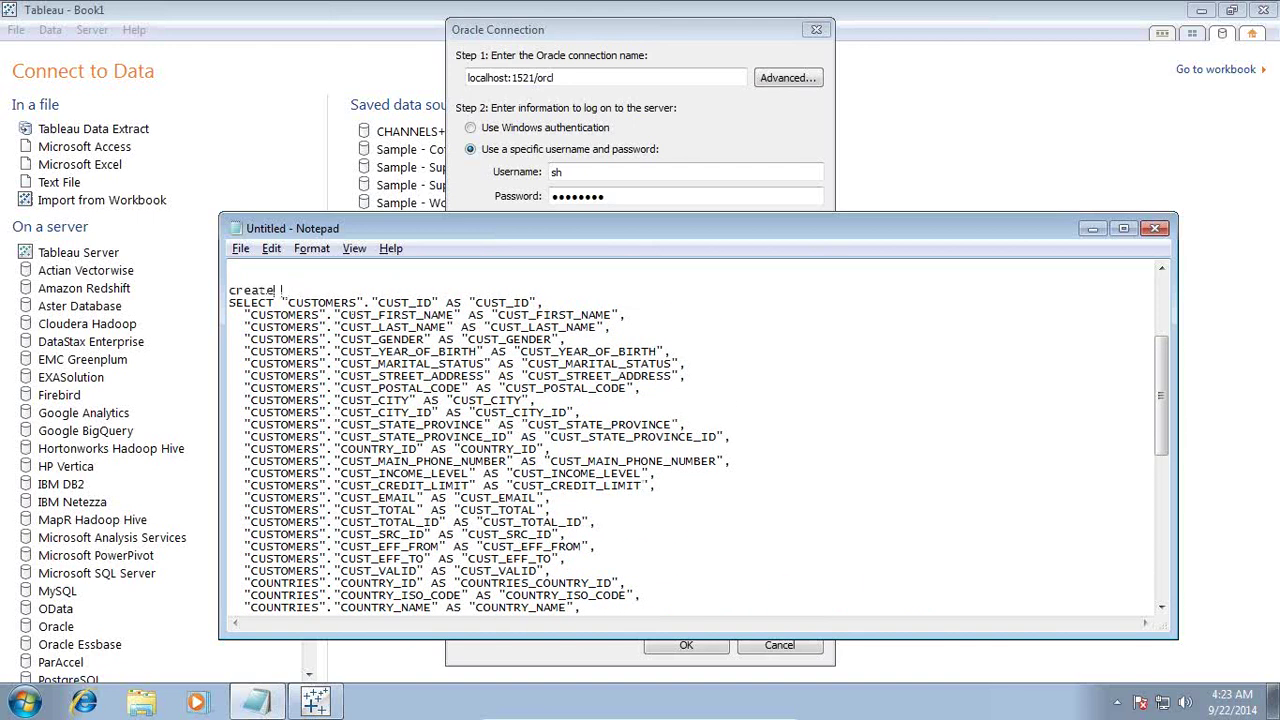
pyautogui.write('te view vw_country')
pyautogui.press('Return')
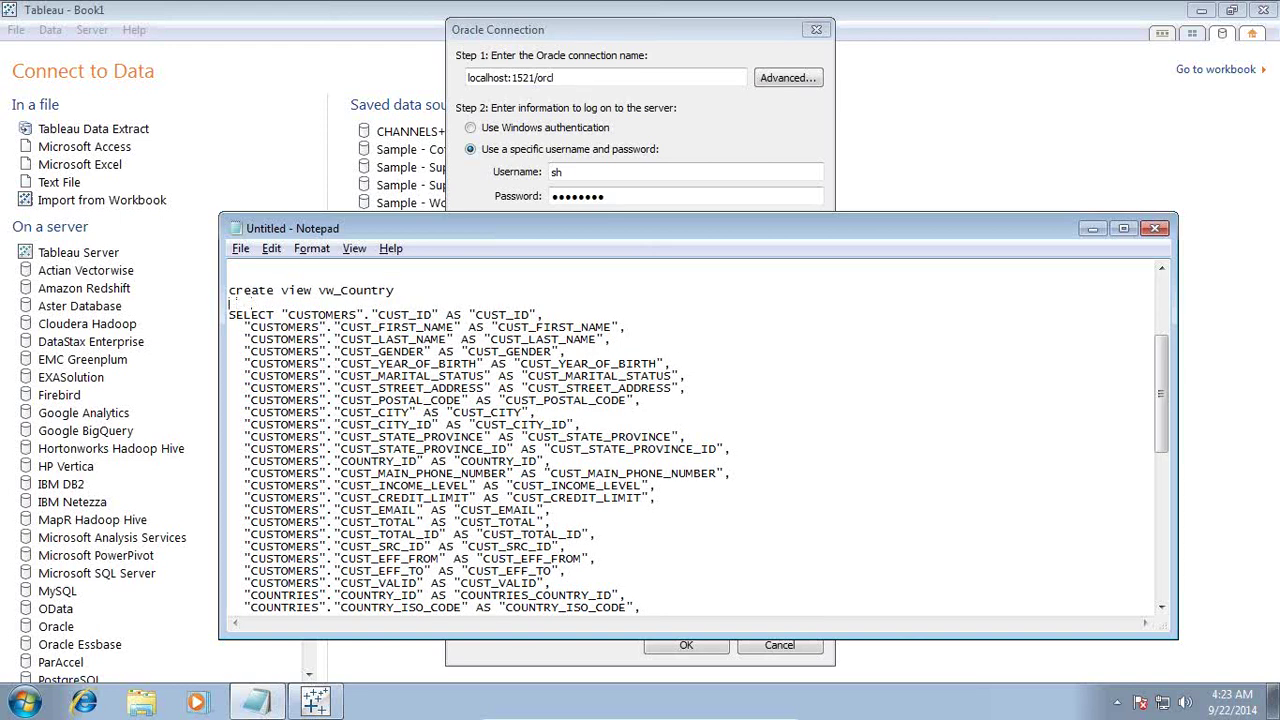
pyautogui.press('BackSpace')
pyautogui.write('_Cus')
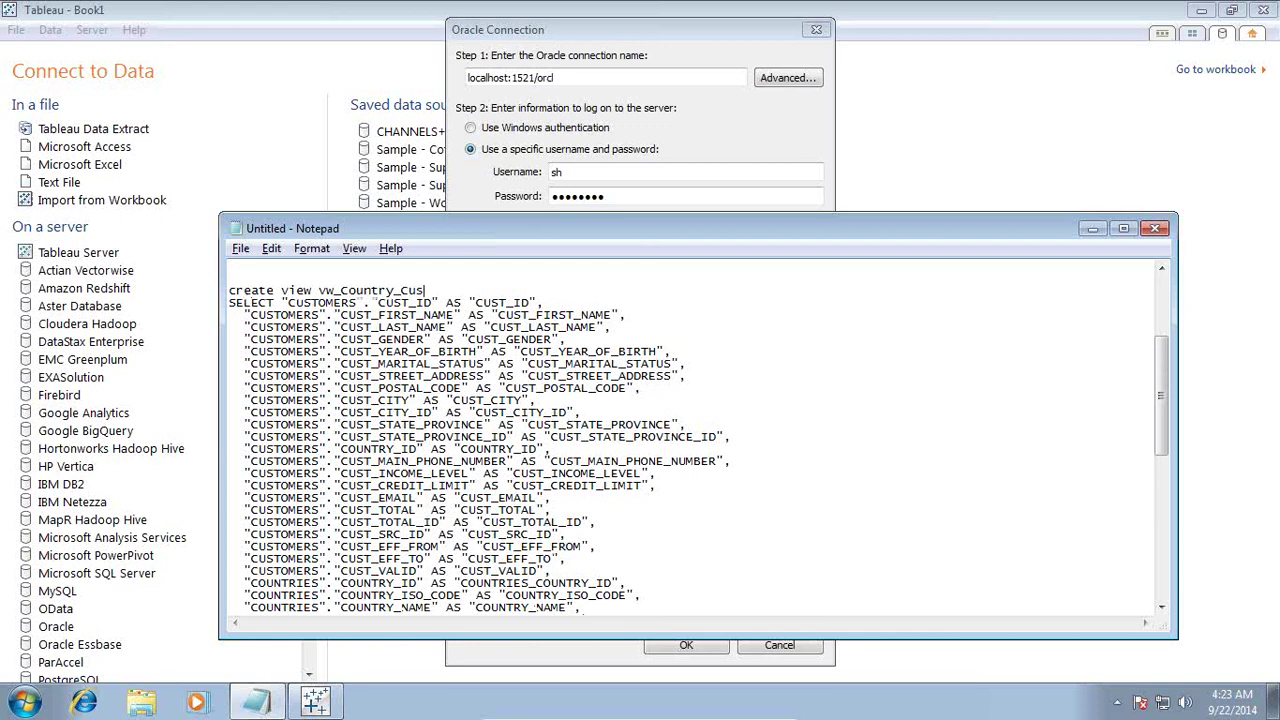
pyautogui.write('tomer')
pyautogui.press('Return')
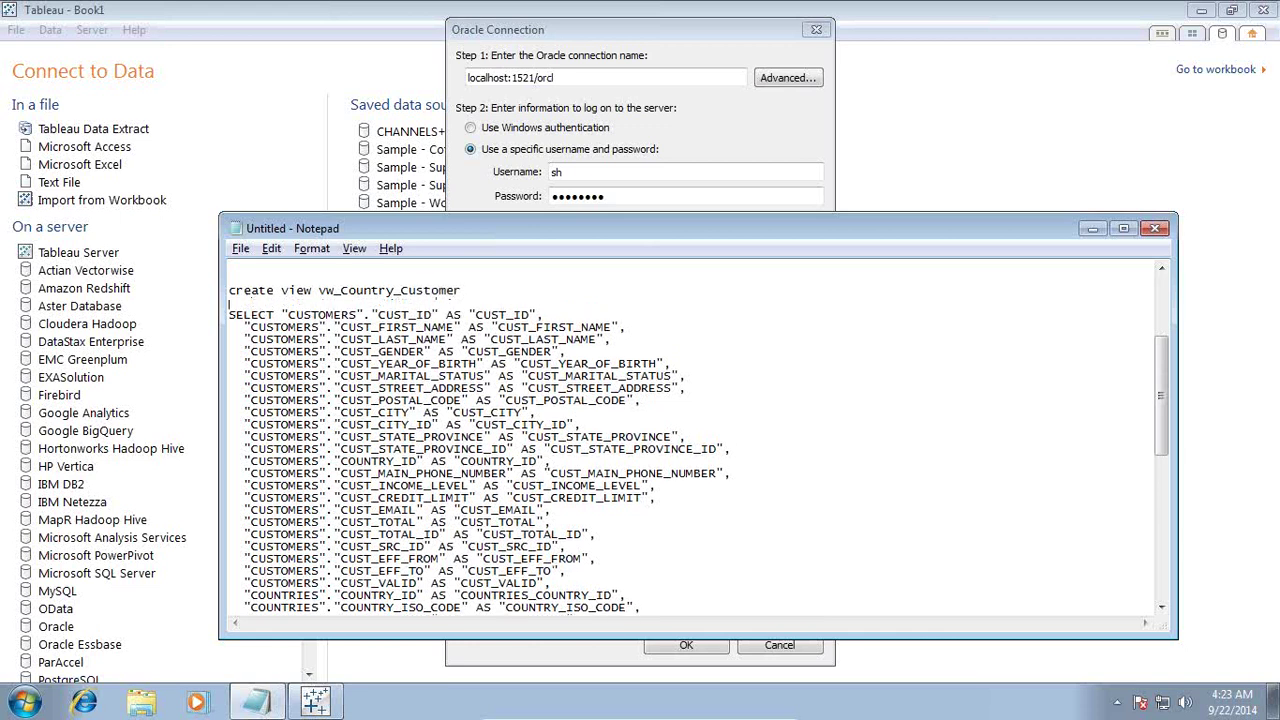
pyautogui.write('as')
pyautogui.hotkey('ctrl', 'Home')
pyautogui.hotkey('shift', 'Down')
pyautogui.hotkey('shift', 'Down')
pyautogui.hotkey('shift', 'Down')
pyautogui.hotkey('shift', 'Down')
pyautogui.hotkey('shift', 'Down')
pyautogui.hotkey('shift', 'Down')
pyautogui.hotkey('shift', 'Down')
pyautogui.hotkey('shift', 'Down')
pyautogui.hotkey('shift', 'Down')
pyautogui.hotkey('shift', 'Down')
pyautogui.hotkey('shift', 'Down')
pyautogui.hotkey('shift', 'Down')
pyautogui.hotkey('shift', 'Down')
pyautogui.hotkey('shift', 'Down')
pyautogui.hotkey('shift', 'Down')
pyautogui.hotkey('shift', 'Down')
pyautogui.hotkey('shift', 'Down')
pyautogui.hotkey('shift', 'Down')
pyautogui.hotkey('shift', 'Down')
pyautogui.hotkey('shift', 'Down')
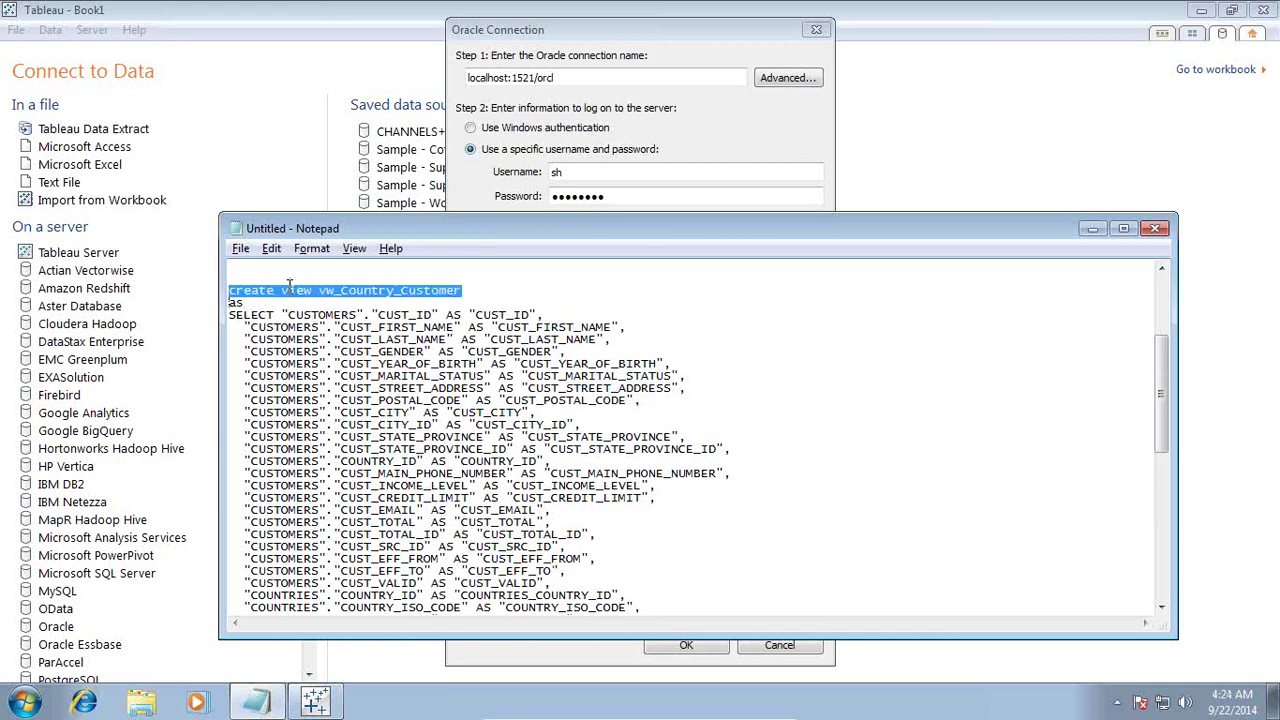
pyautogui.hotkey('shift', 'Down')
pyautogui.hotkey('ctrl', 'c')
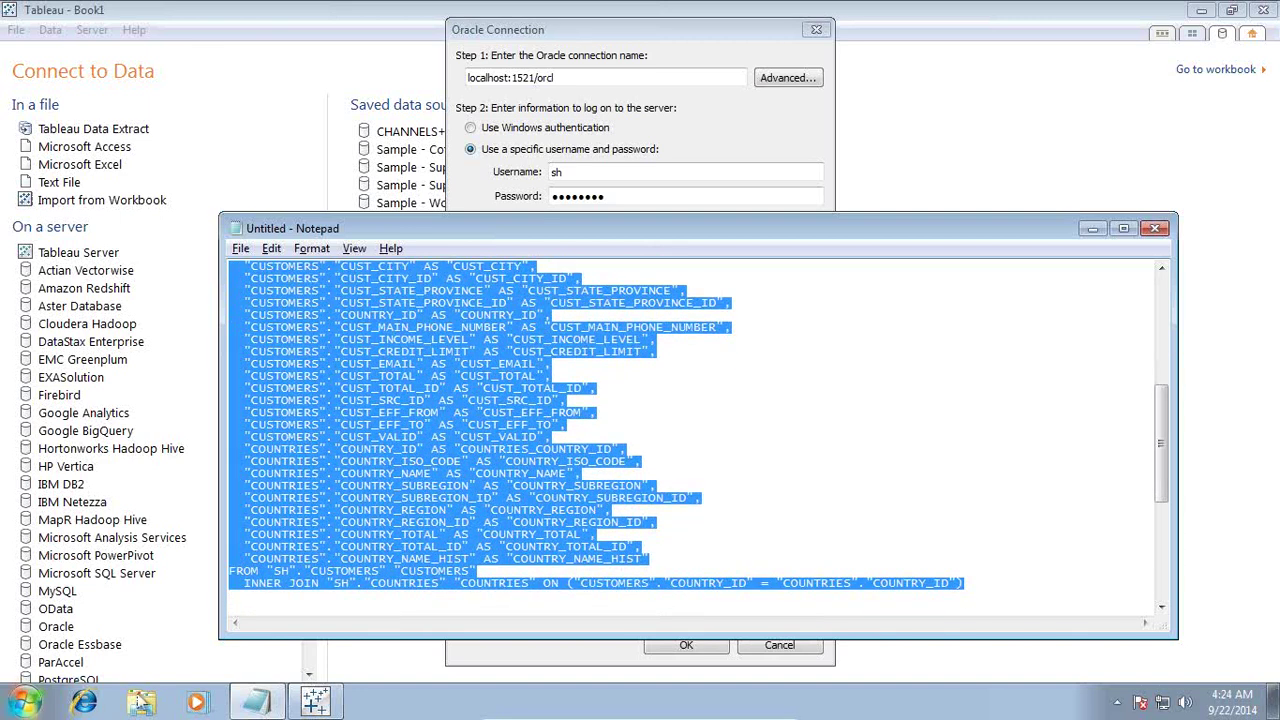
pyautogui.click(26, 704)
# Step: Launch SQL*Plus and log in as sh to the orcl database
pyautogui.write('sqlplus')
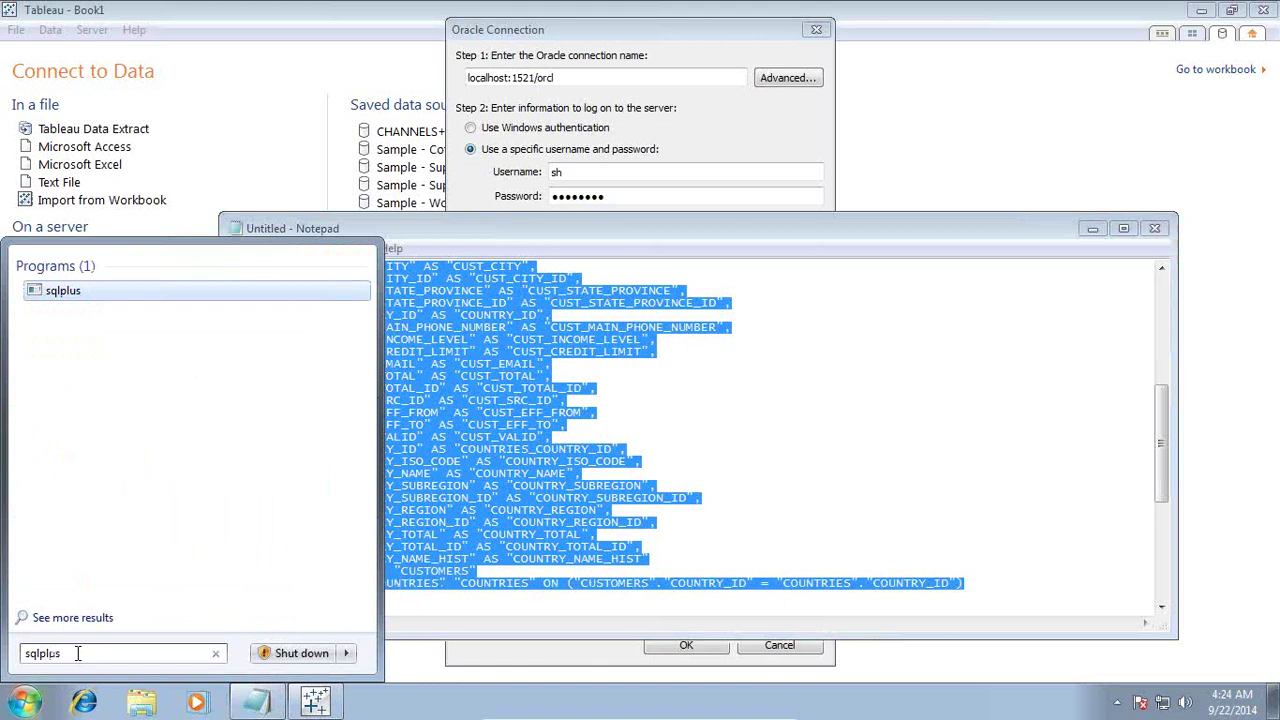
pyautogui.press('Return')
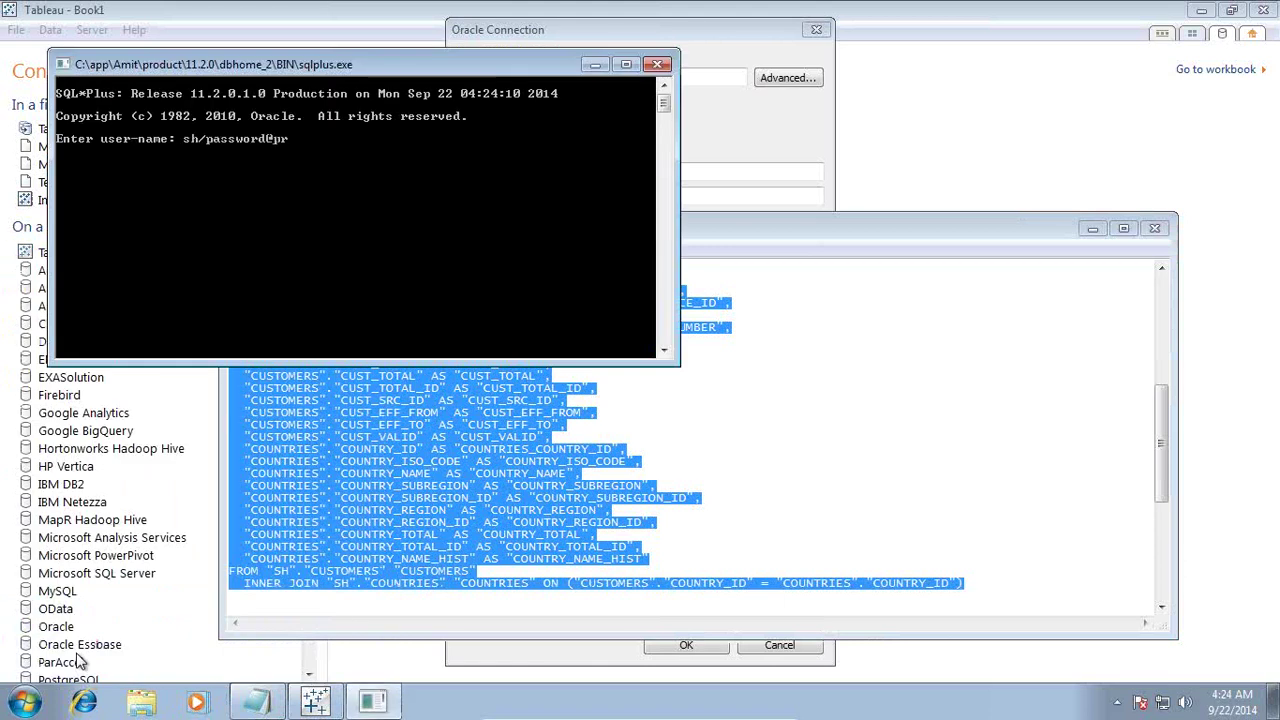
pyautogui.write('sh/password@orcl')
pyautogui.press('Return')
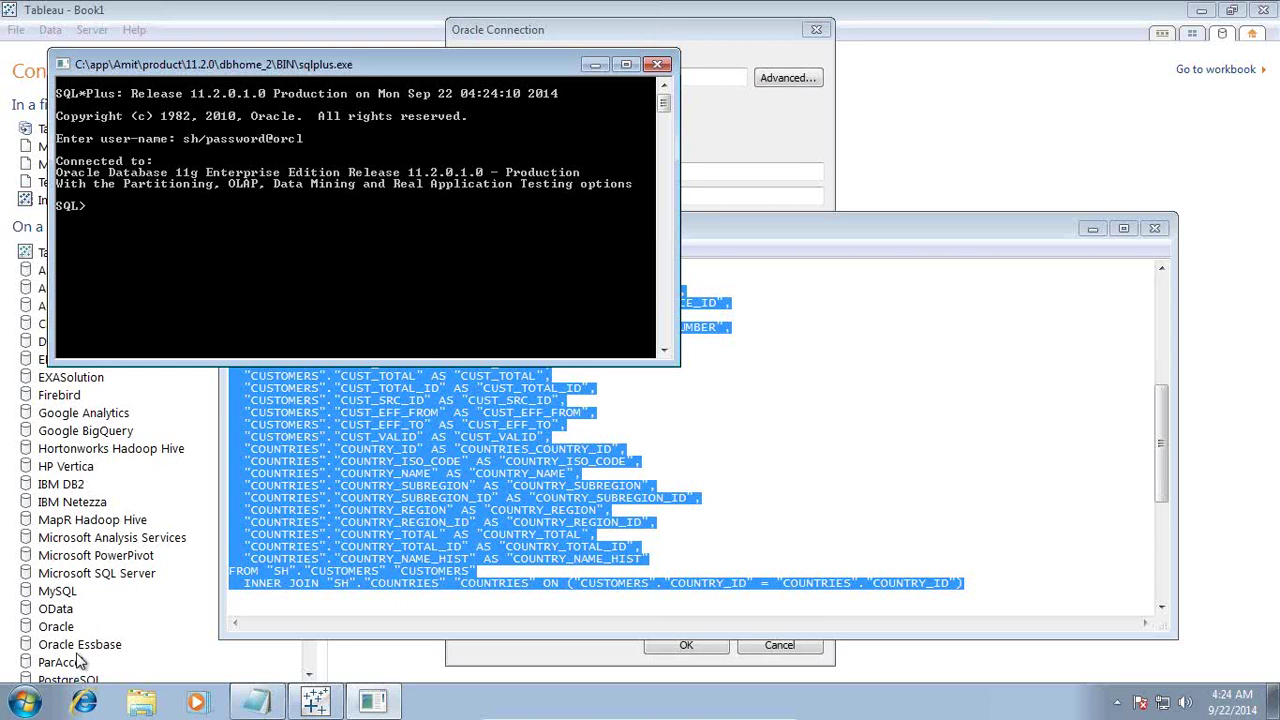
# Step: Paste and run the create view statement, then select * from vw_country_customer
pyautogui.click(63, 64)
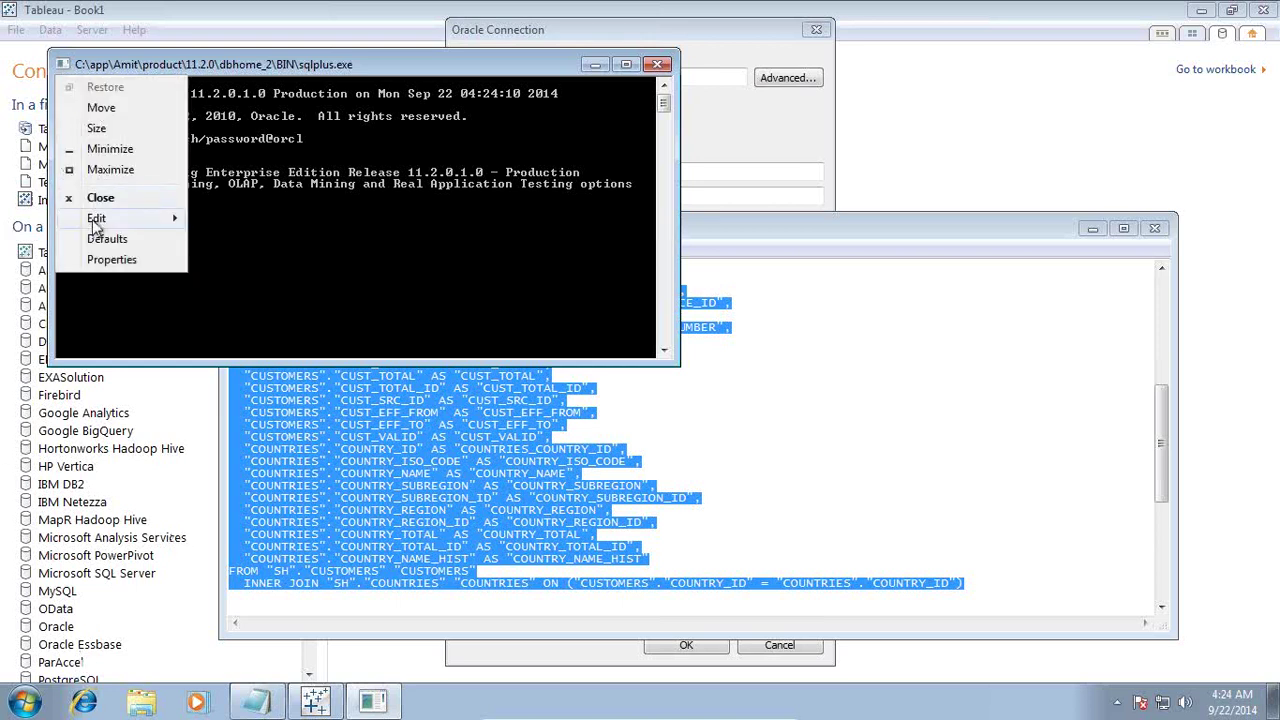
pyautogui.moveTo(96, 220)
pyautogui.click(226, 259)
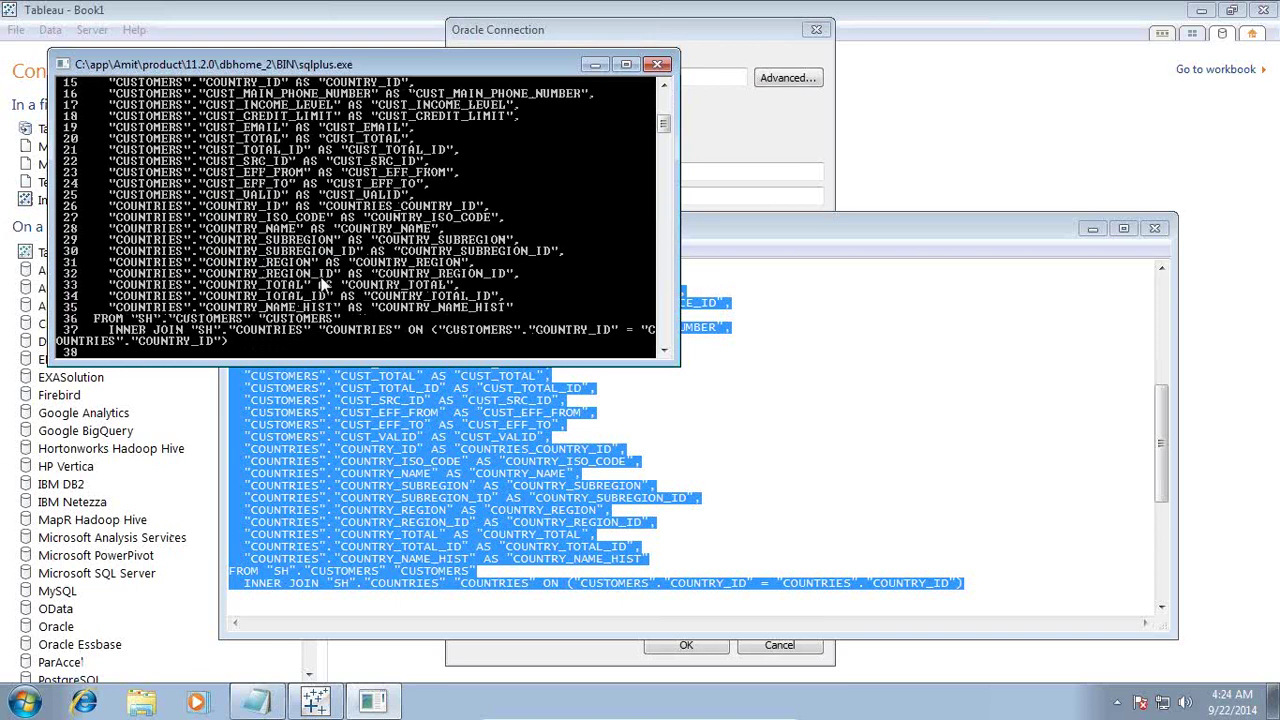
pyautogui.write(';')
pyautogui.press('Return')
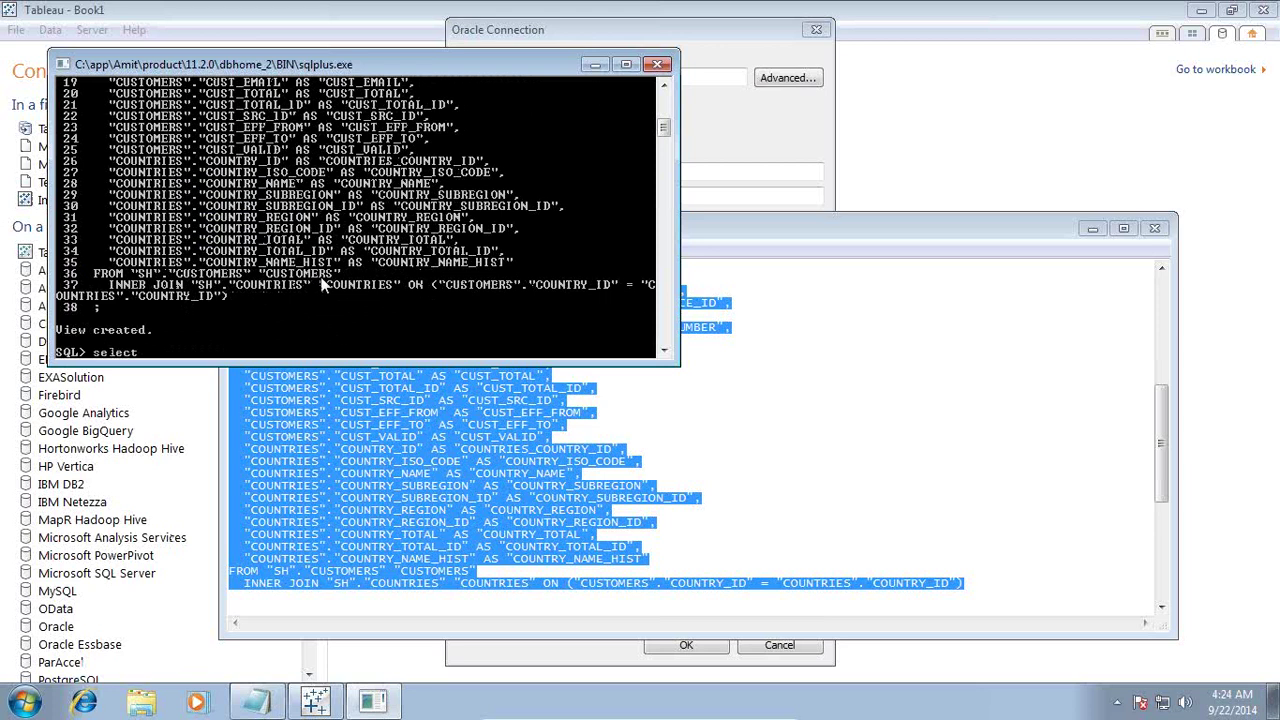
pyautogui.write('select * from vw_country_customer;')
pyautogui.press('Return')
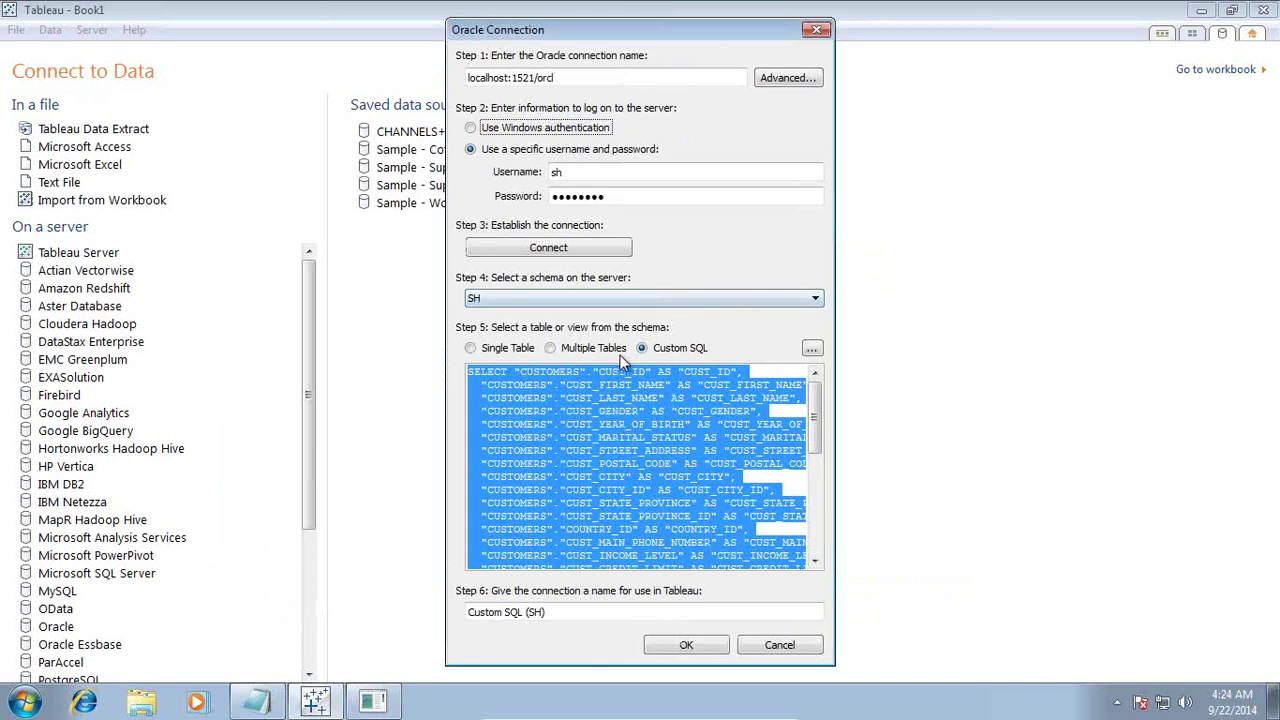
# Step: Restart the Oracle connection with server localhost, service orcl, port 1521
pyautogui.click(777, 647)
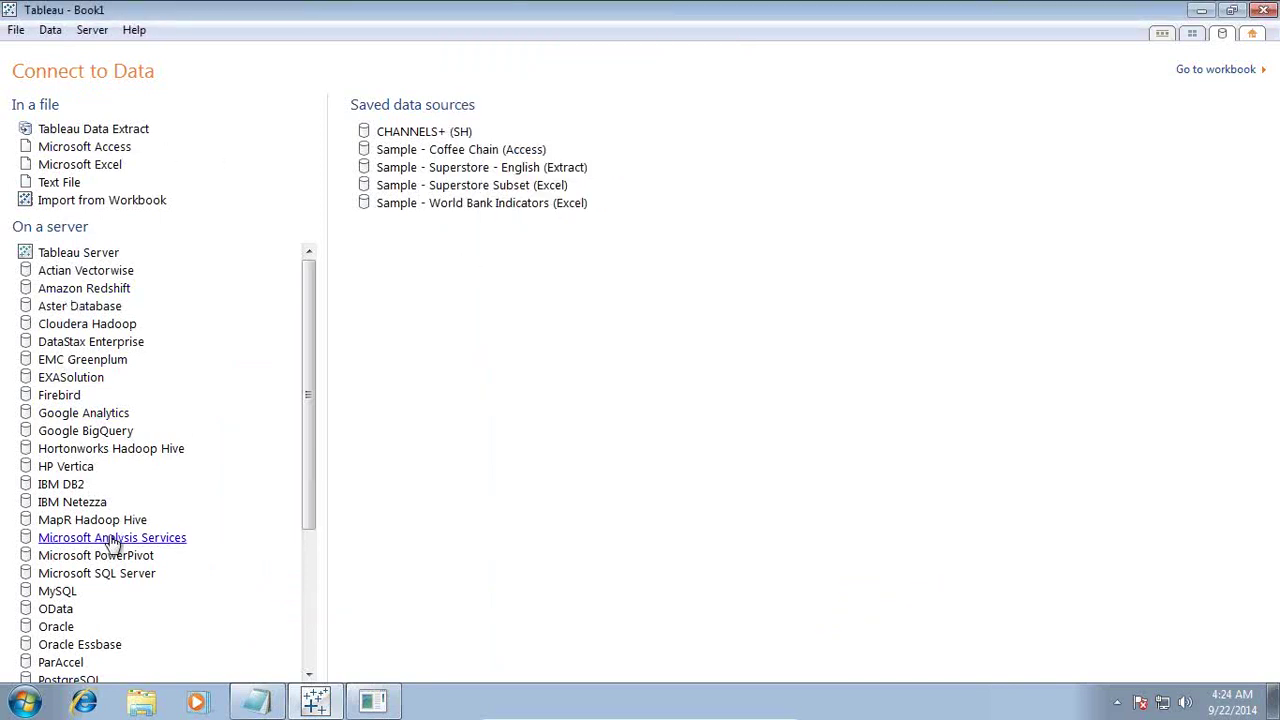
pyautogui.click(74, 628)
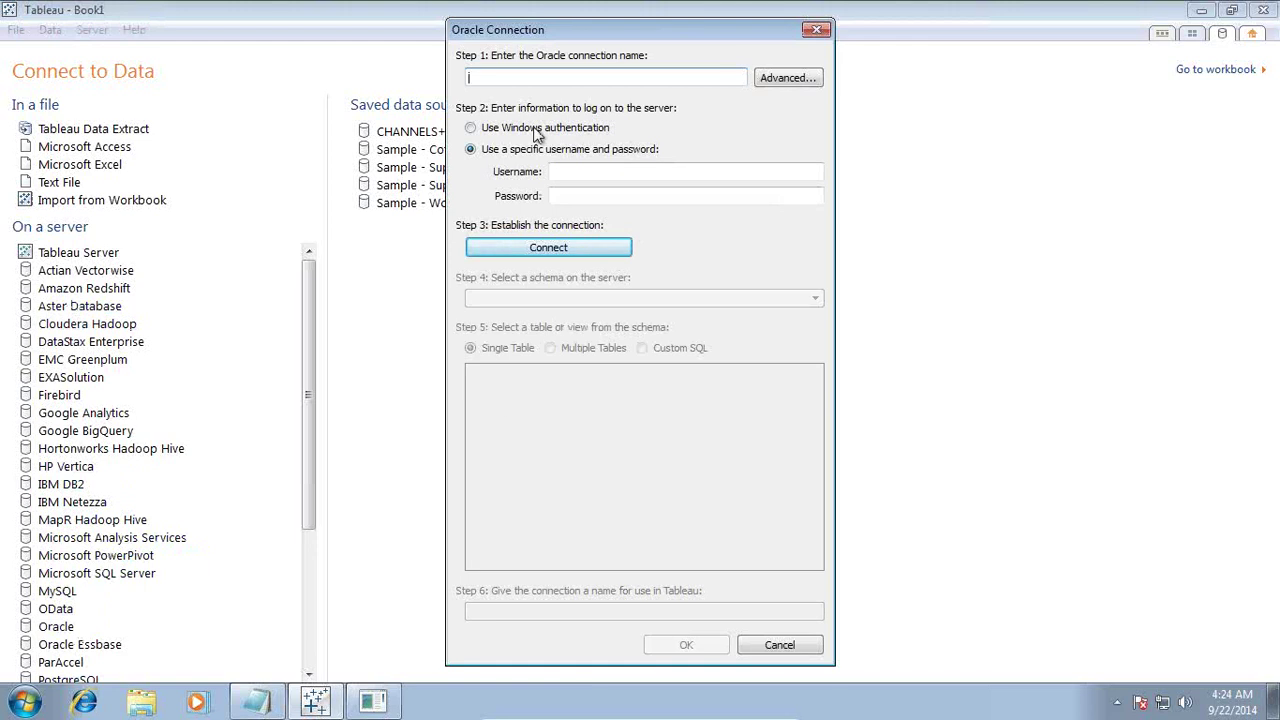
pyautogui.click(777, 81)
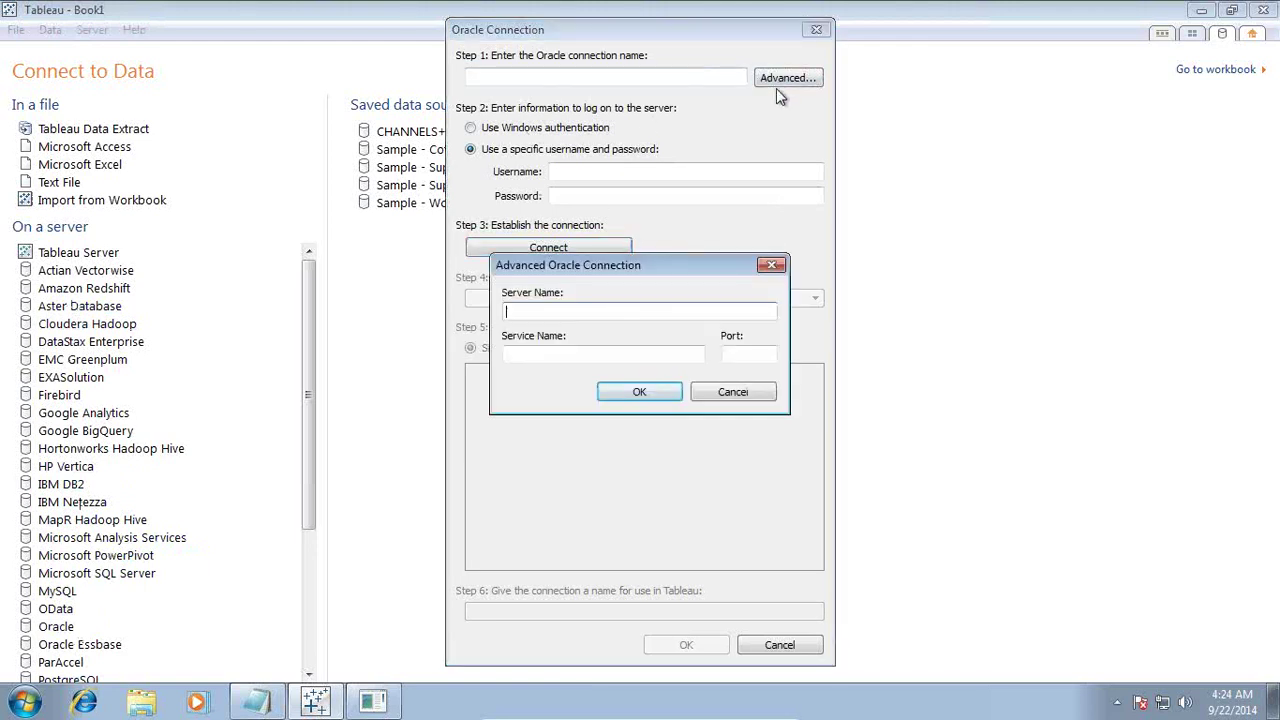
pyautogui.write('localhost')
pyautogui.press('Tab')
pyautogui.write('sh')
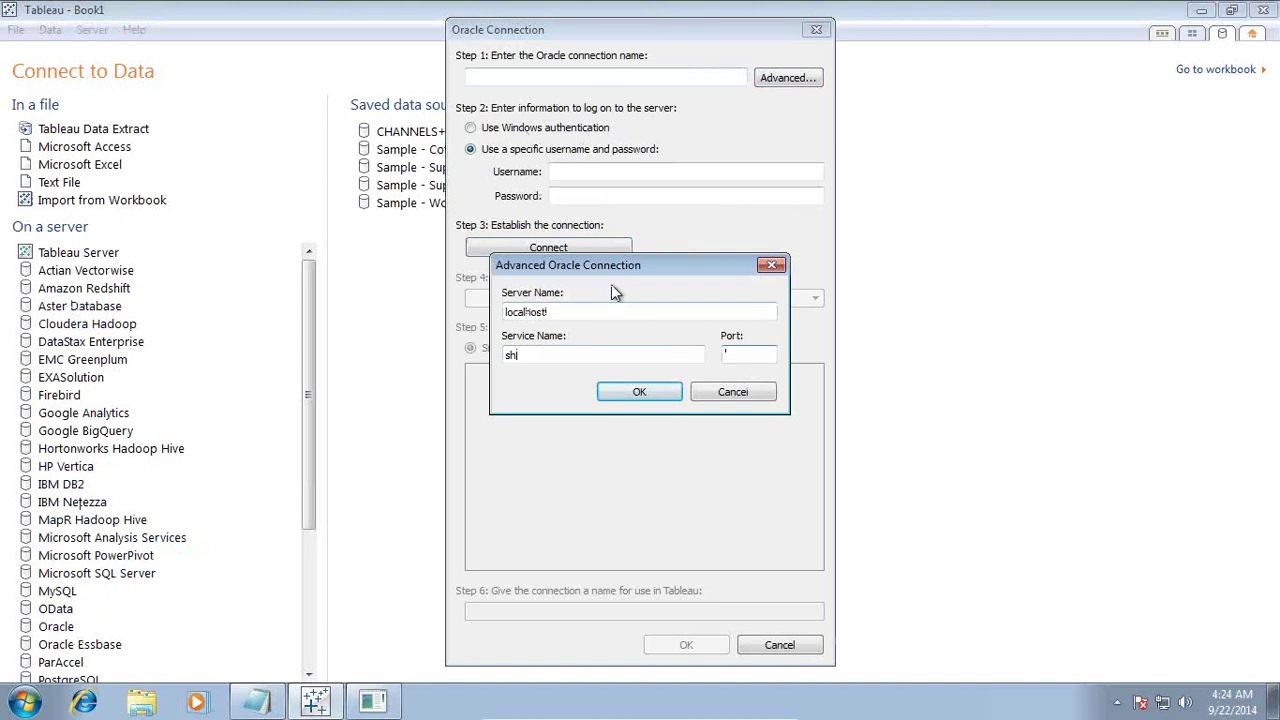
pyautogui.hotkey('shift', 'Home')
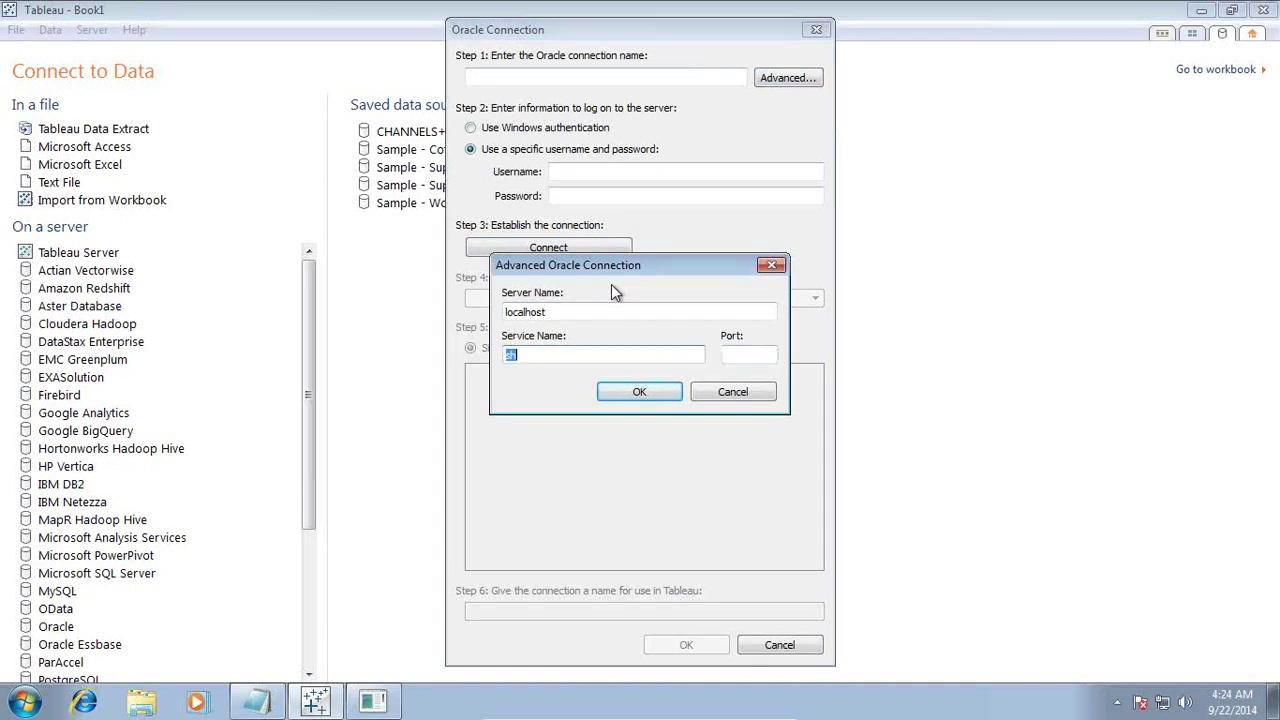
pyautogui.write('orcl')
pyautogui.press('Tab')
pyautogui.write('1521')
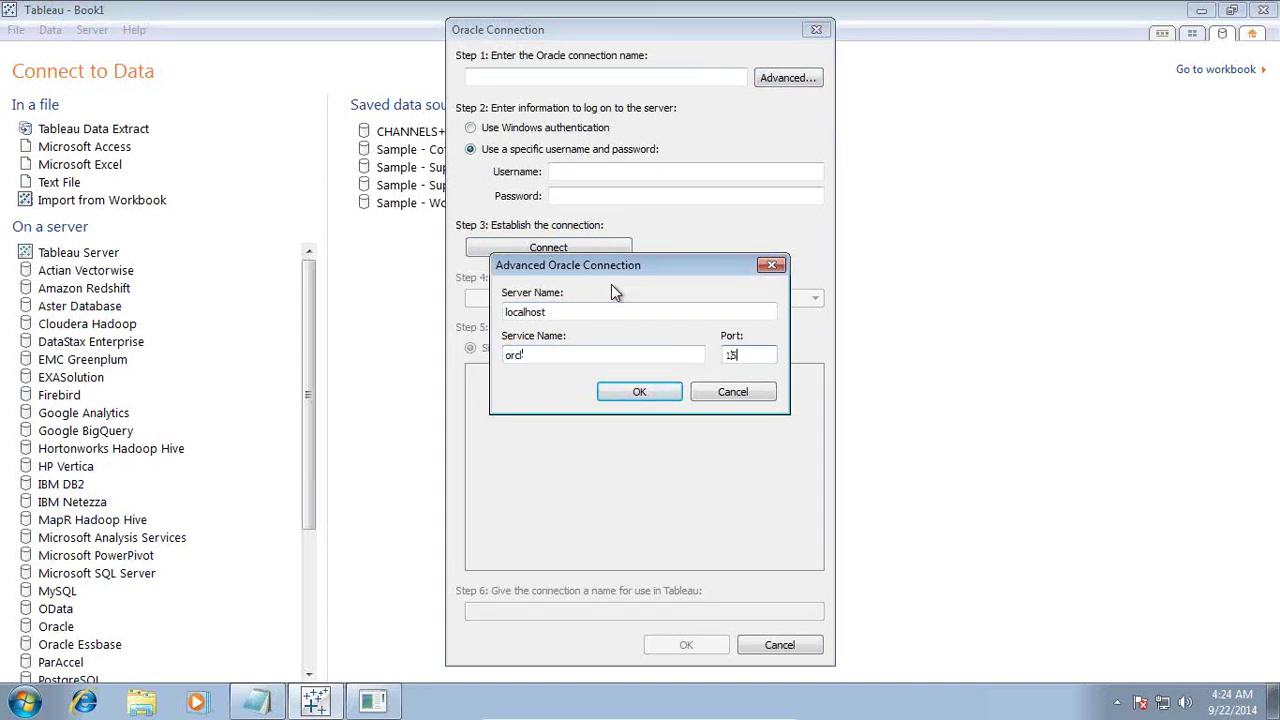
pyautogui.click(630, 390)
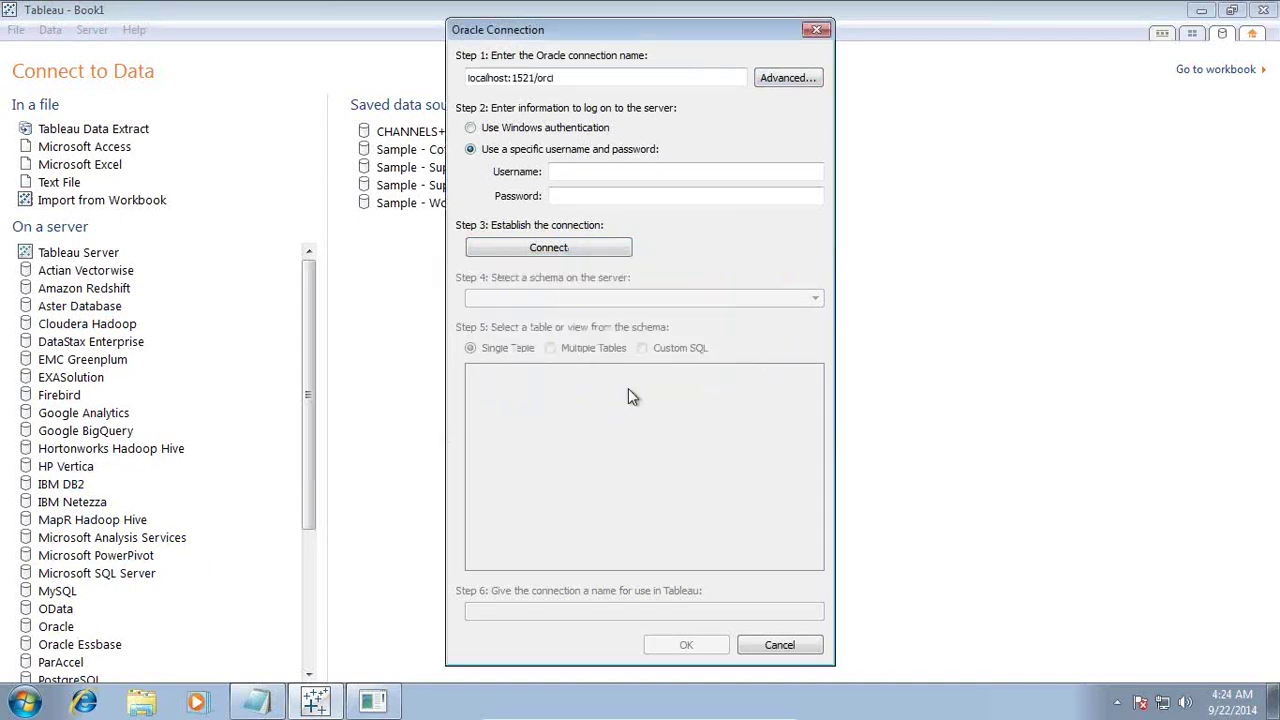
# Step: Log in as sh, connect, choose the SALES table, and switch to Multiple Tables
pyautogui.click(597, 174)
pyautogui.write('sh')
pyautogui.press('Tab')
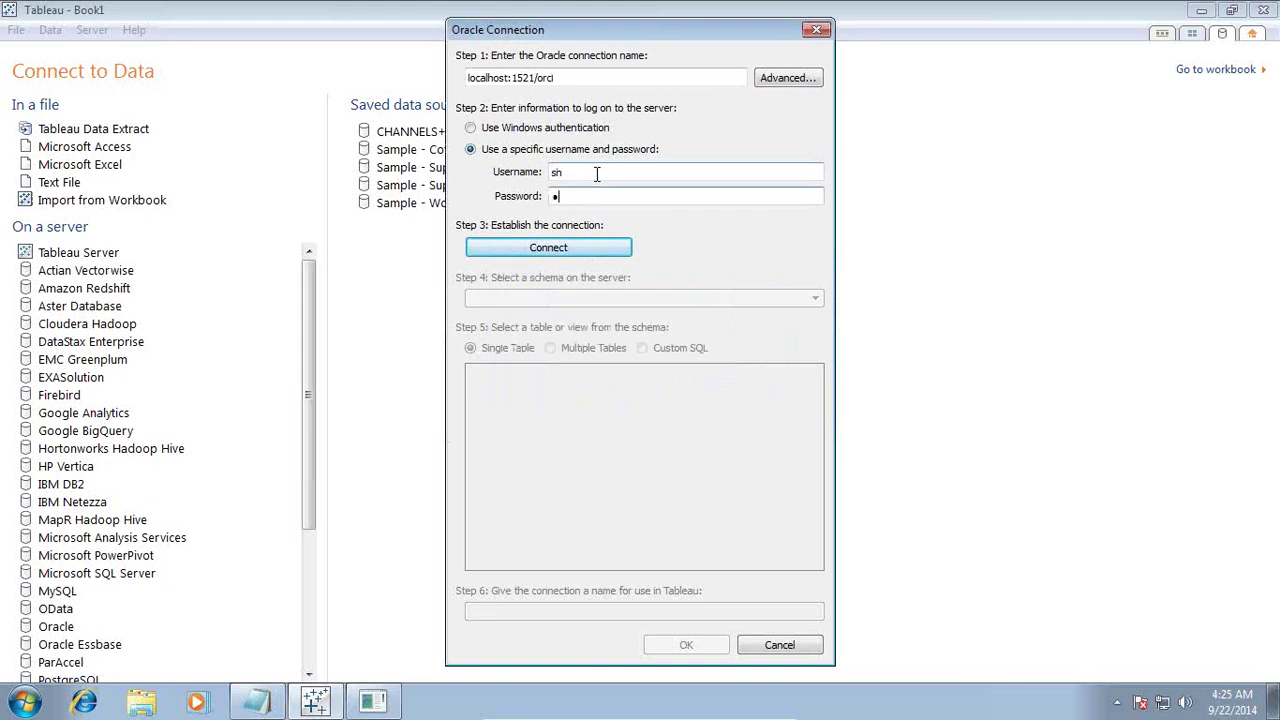
pyautogui.click(570, 248)
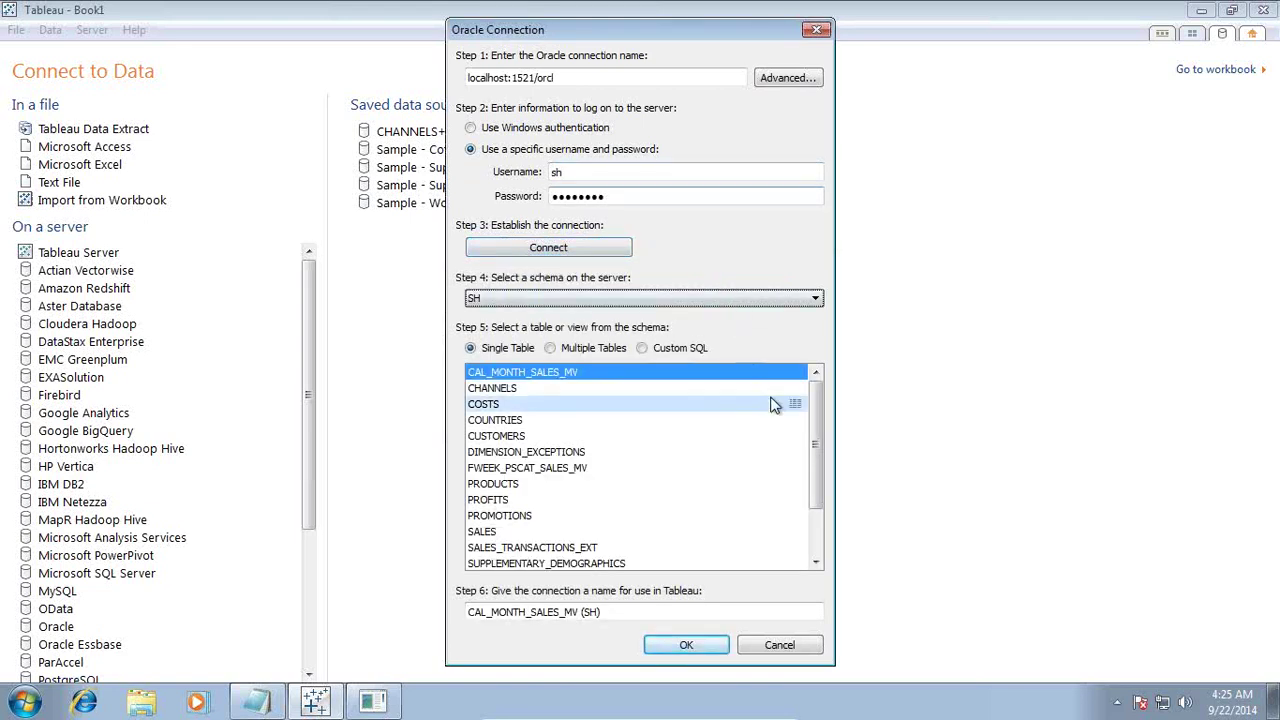
pyautogui.moveTo(815, 475); pyautogui.dragTo(815, 517)
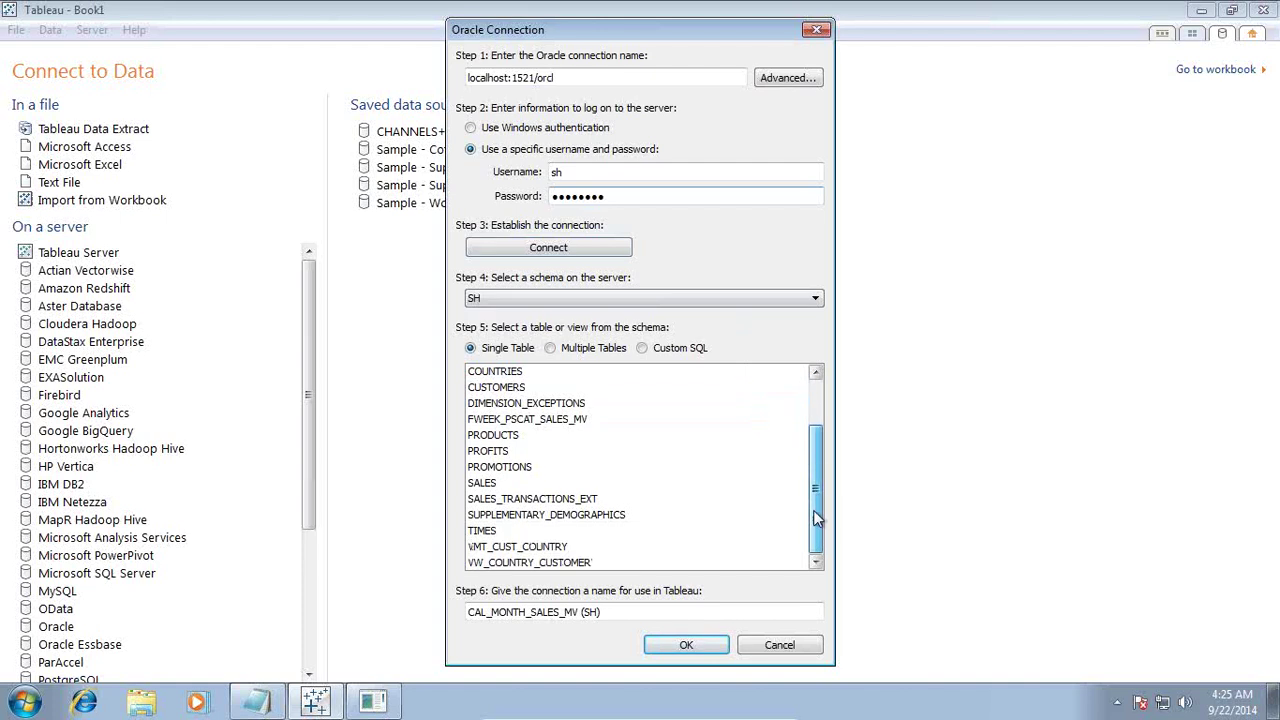
pyautogui.click(565, 562)
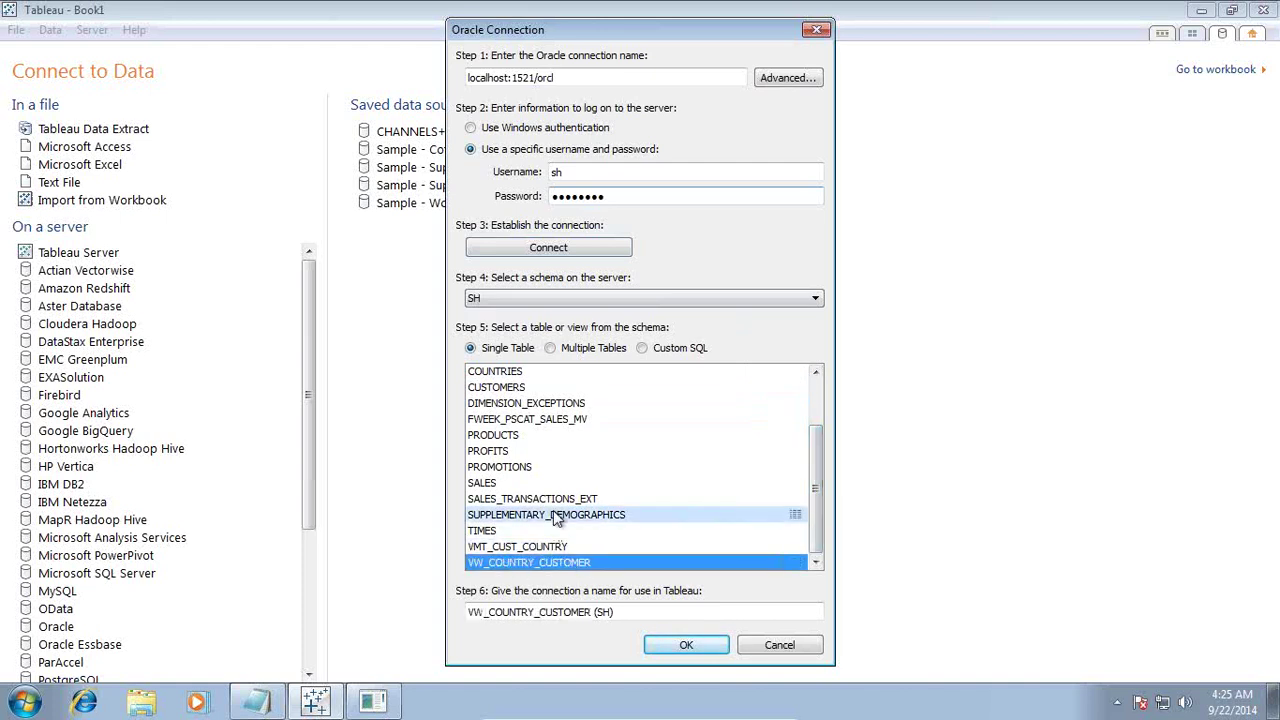
pyautogui.click(504, 485)
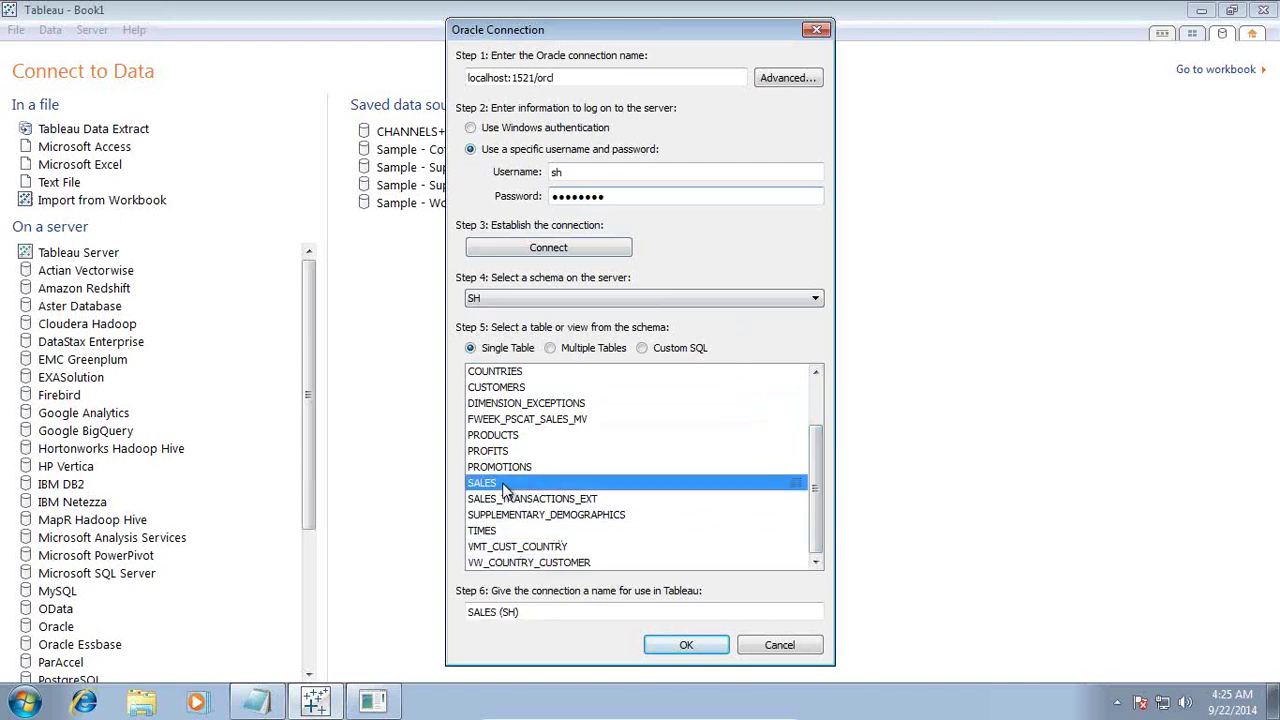
pyautogui.click(551, 350)
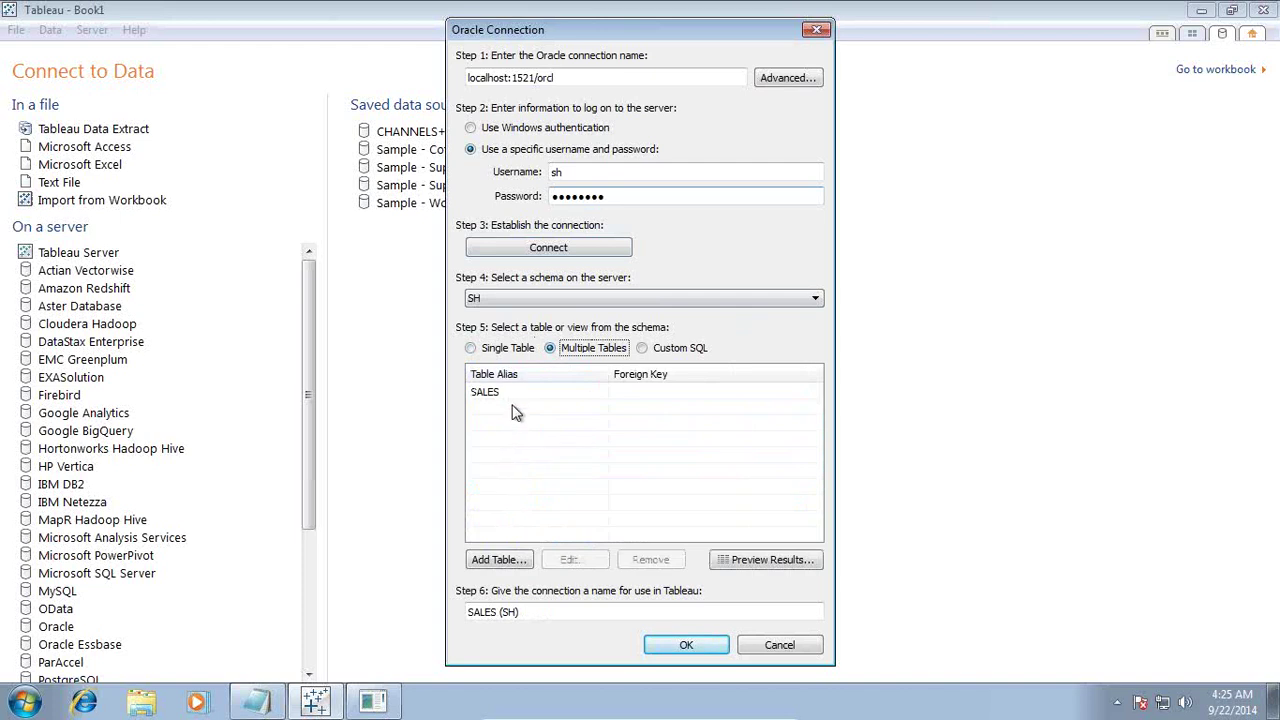
pyautogui.click(498, 560)
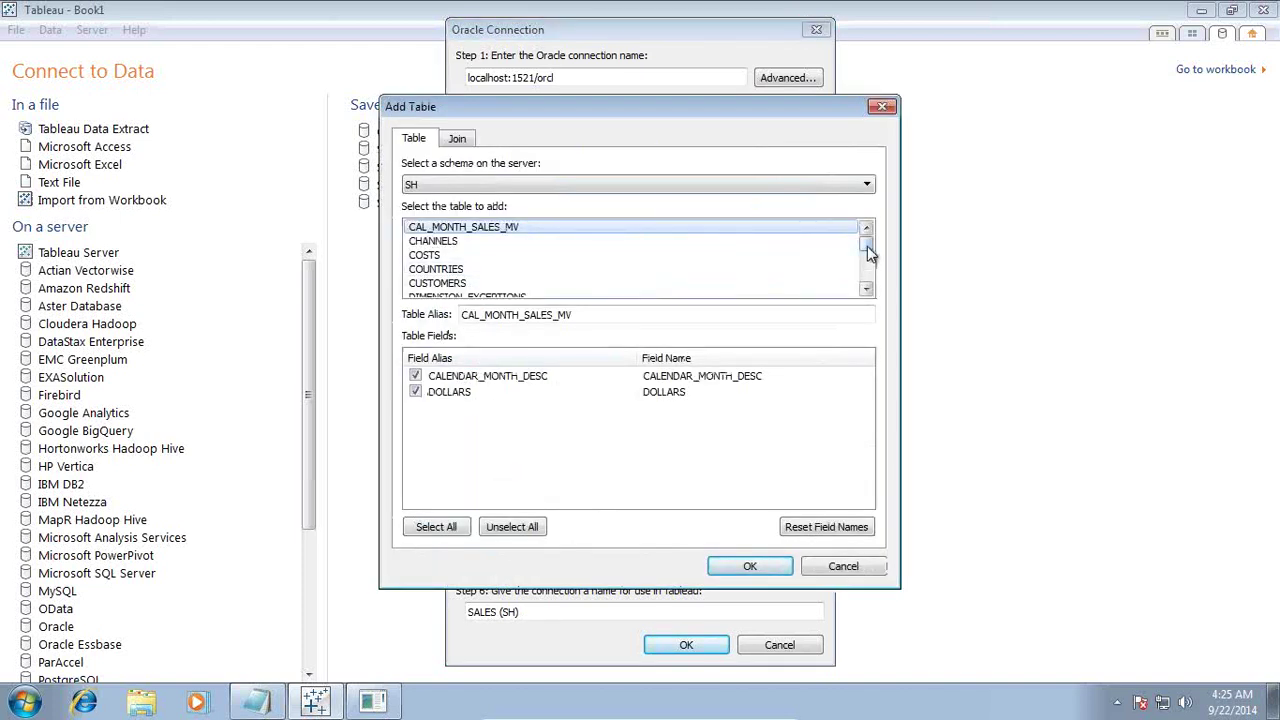
# Step: Add VW_COUNTRY_CUSTOMER to the connection, joined to SALES on CUST_ID = CUST_ID
pyautogui.moveTo(866, 244); pyautogui.dragTo(867, 275)
pyautogui.click(497, 285)
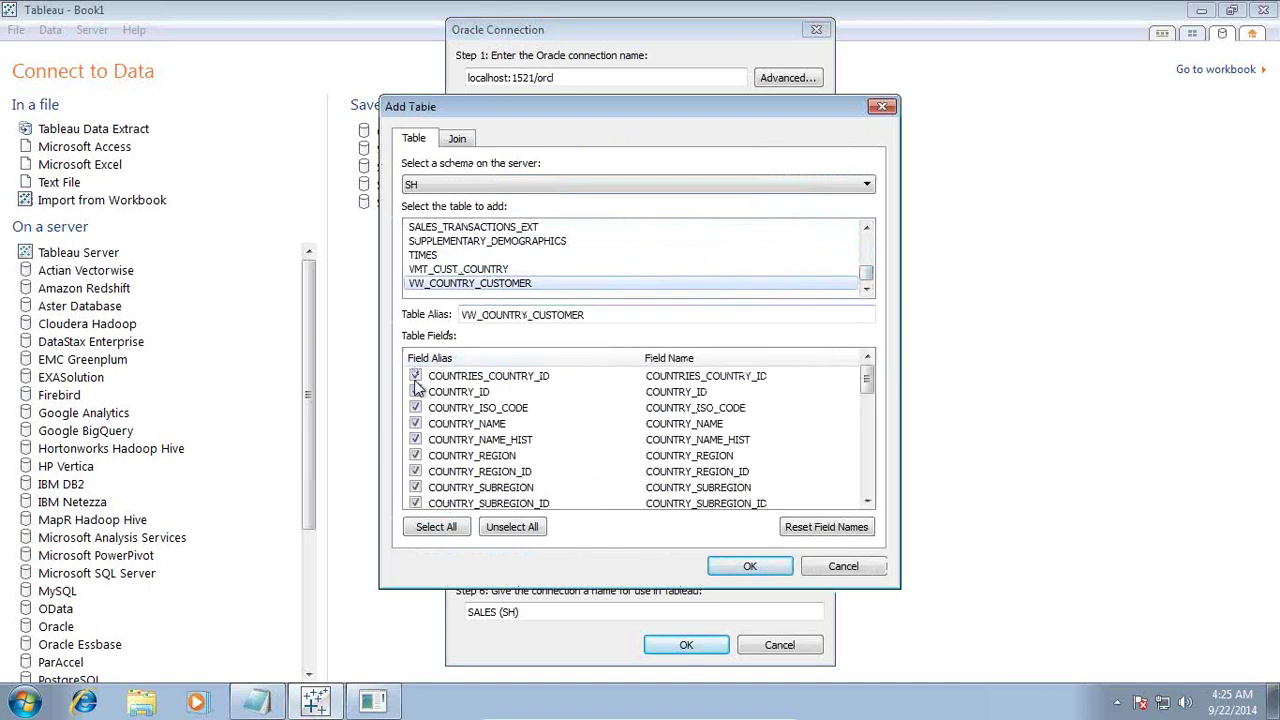
pyautogui.click(734, 561)
pyautogui.click(683, 391)
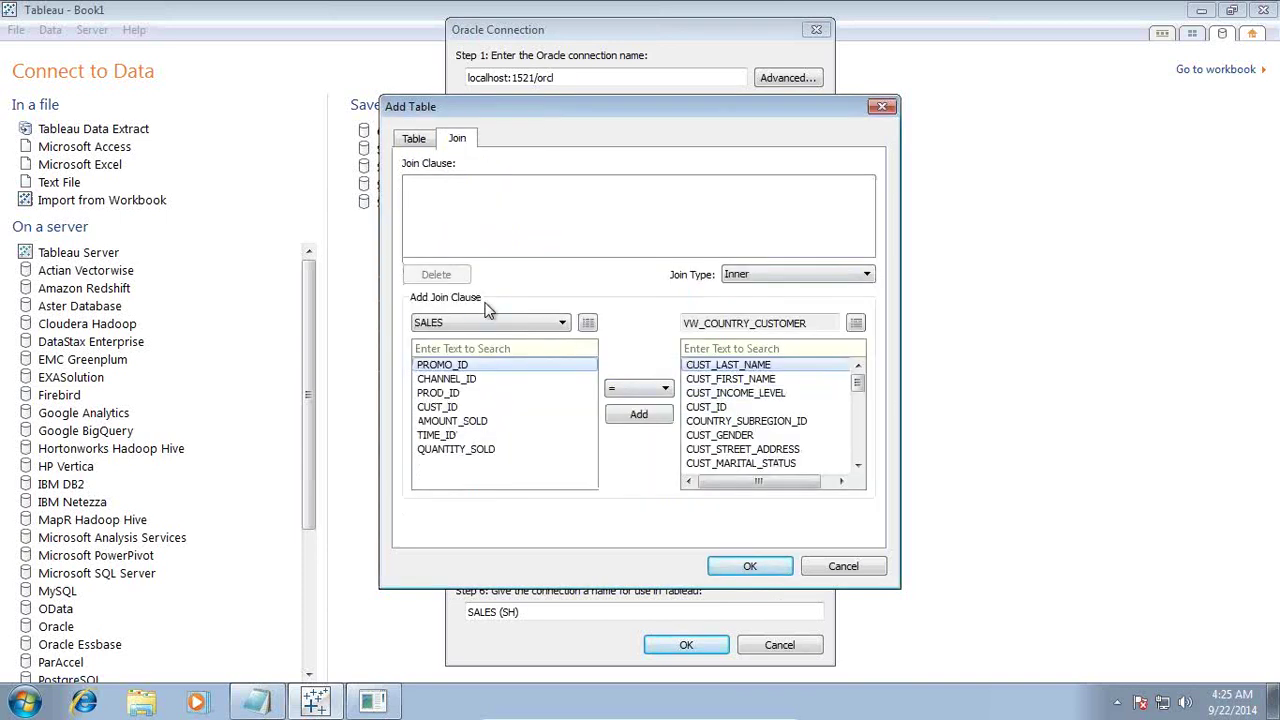
pyautogui.click(455, 408)
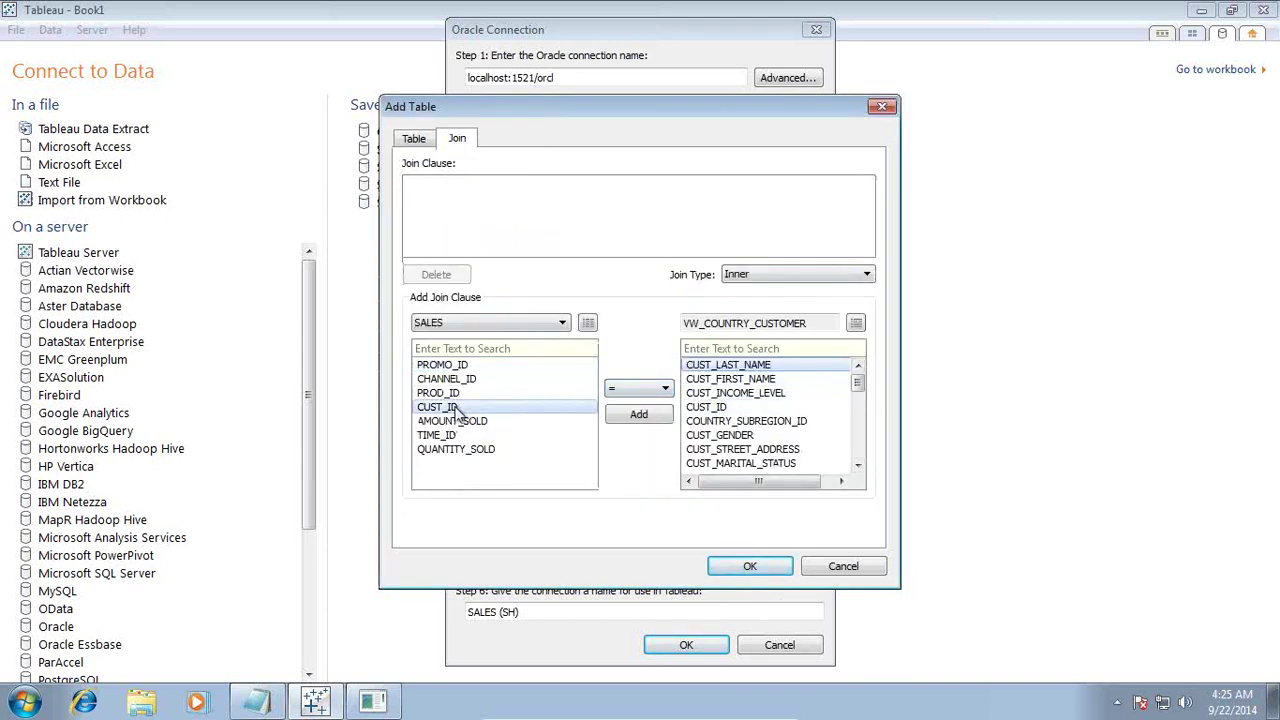
pyautogui.click(720, 408)
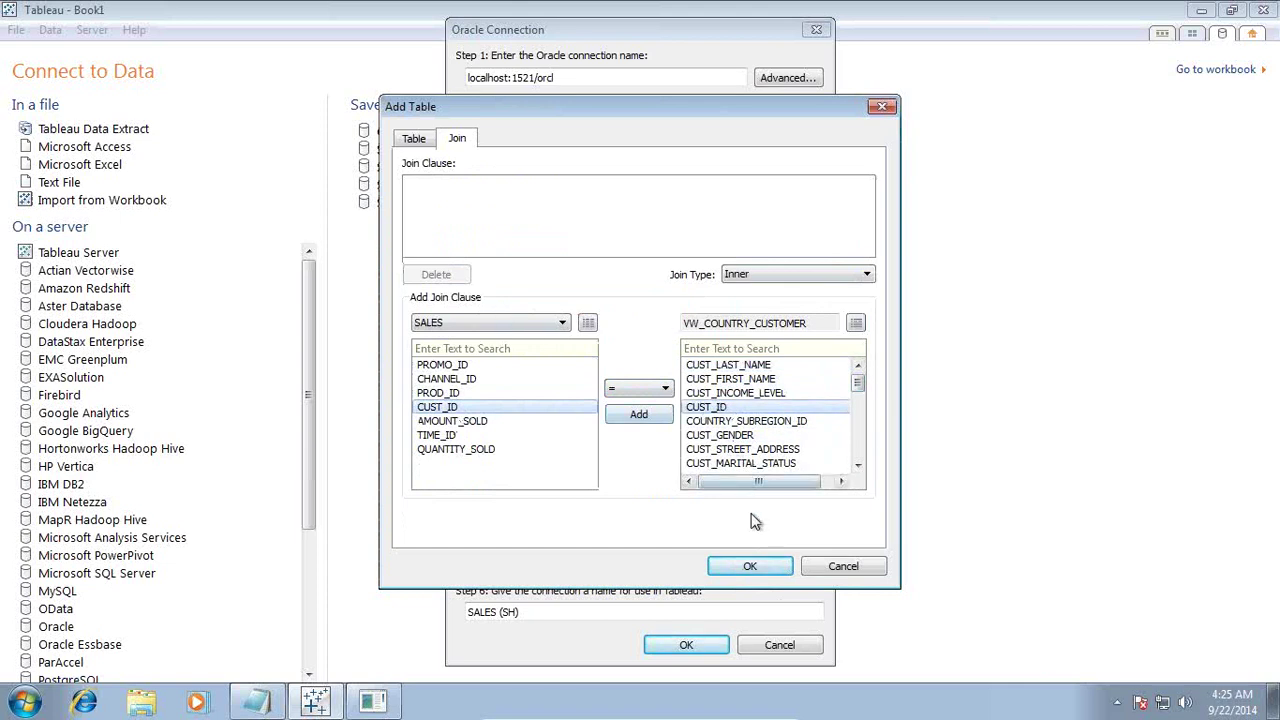
pyautogui.click(750, 568)
pyautogui.click(703, 392)
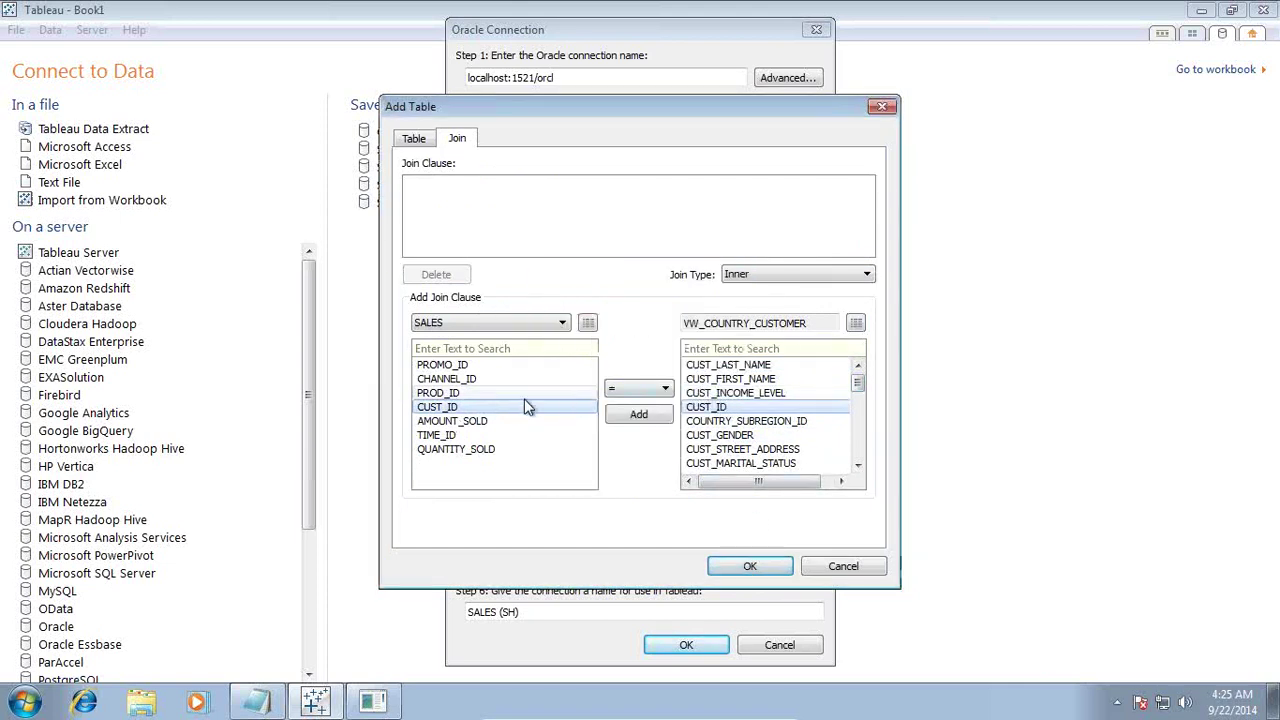
pyautogui.click(644, 416)
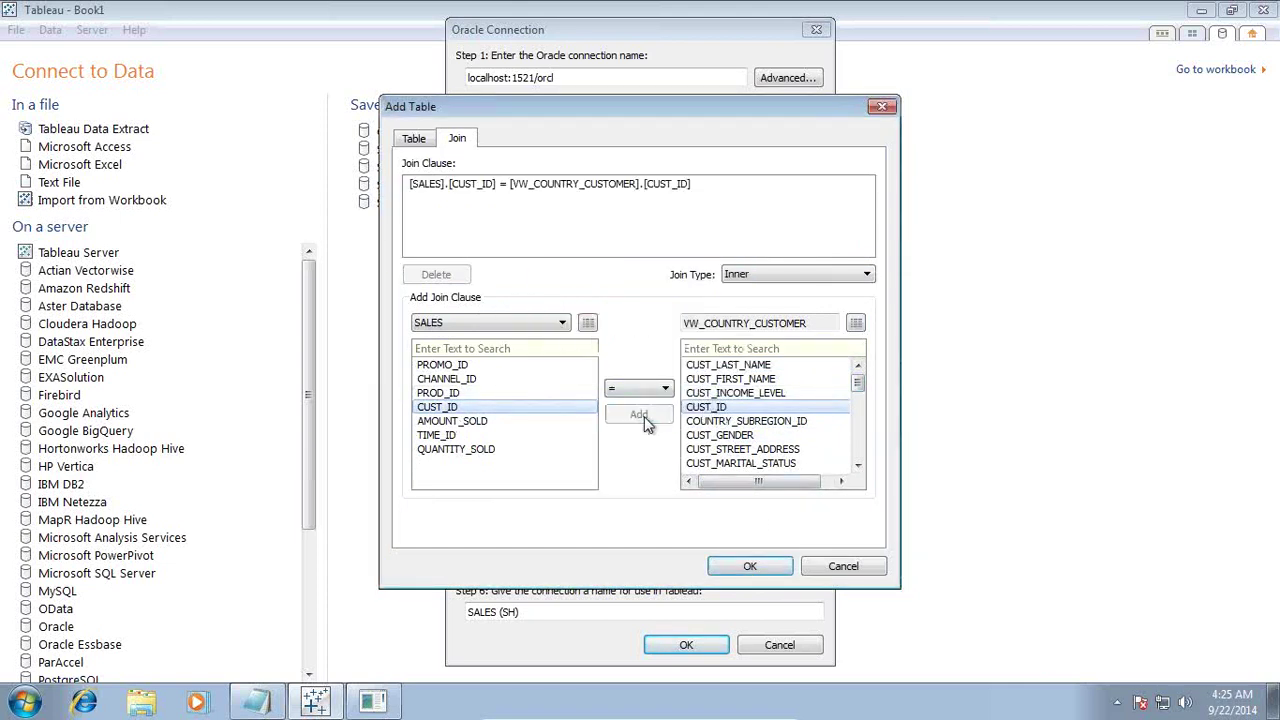
pyautogui.click(781, 568)
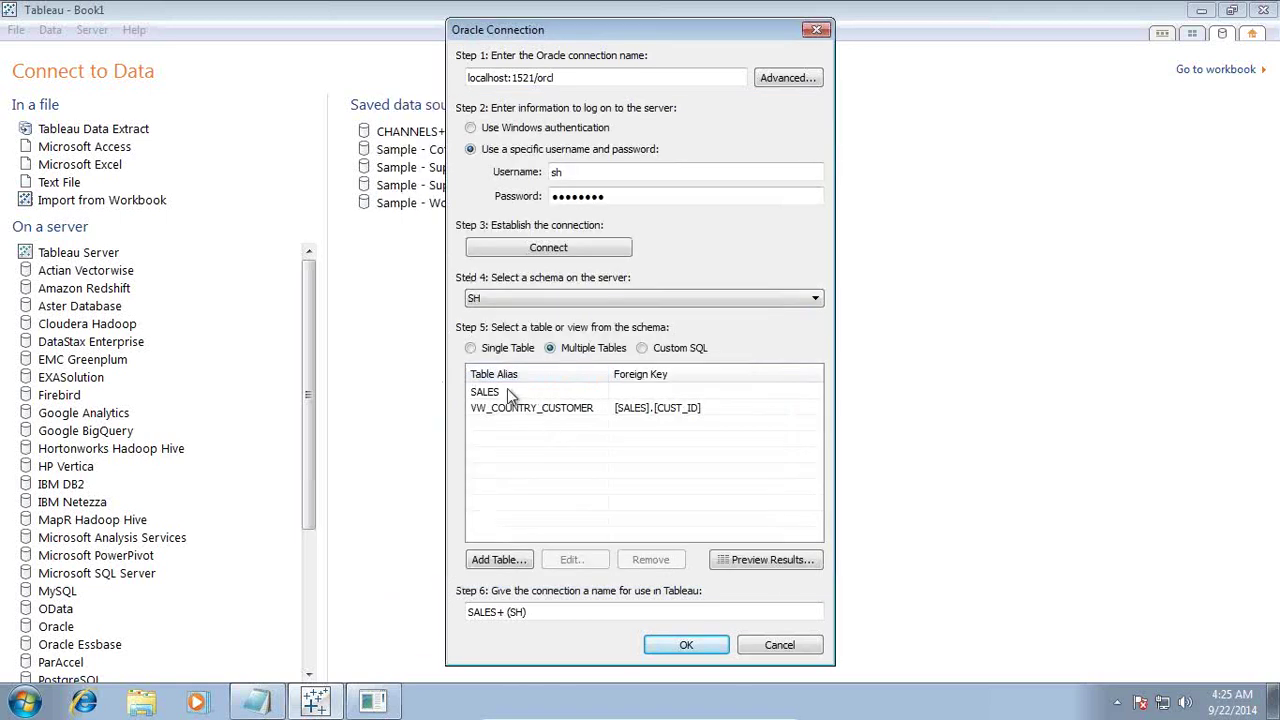
pyautogui.click(527, 558)
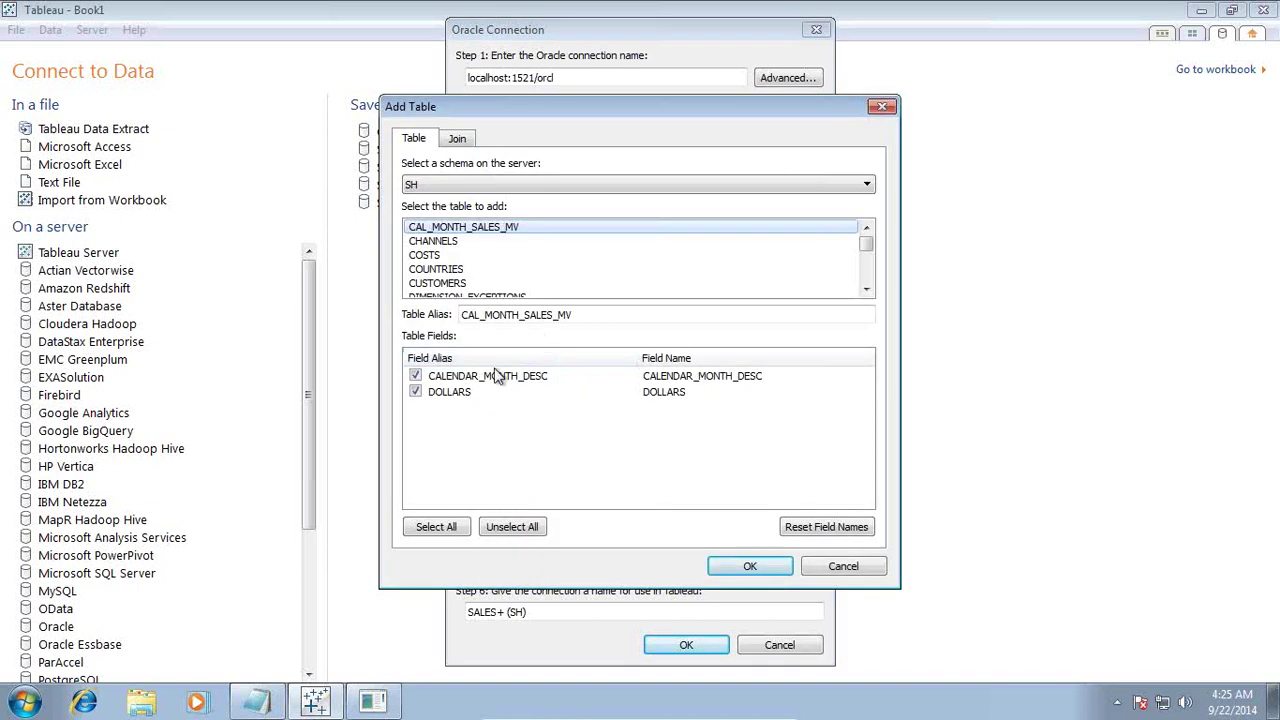
# Step: Tick Dim_PRODUCTS, Dim_TIMES and Dim_PROMOTIONS on the star-schema slide in red pen
pyautogui.moveTo(540, 714)
pyautogui.click(742, 711)
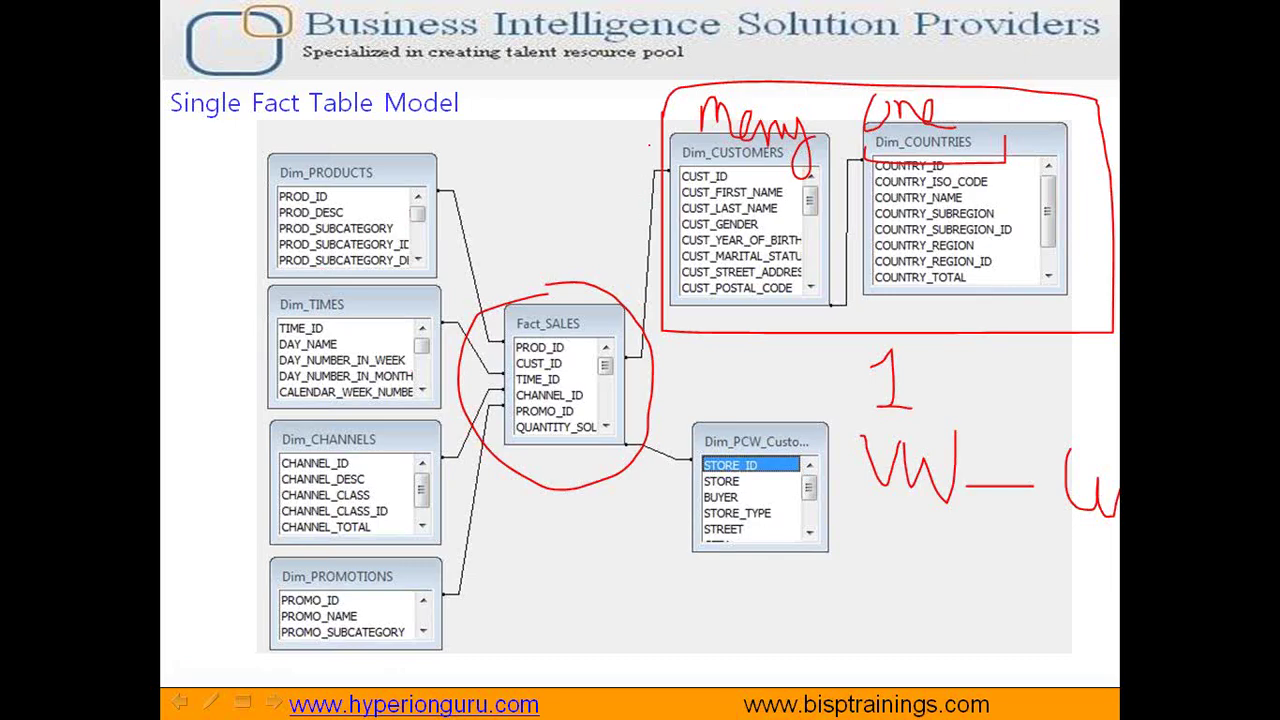
pyautogui.moveTo(286, 148); pyautogui.dragTo(418, 113)
pyautogui.moveTo(213, 305); pyautogui.dragTo(322, 246)
pyautogui.moveTo(214, 380); pyautogui.dragTo(316, 344)
pyautogui.moveTo(228, 538)
pyautogui.mouseDown()
pyautogui.moveTo(303, 558)
pyautogui.moveTo(336, 513)
pyautogui.mouseUp()
pyautogui.hotkey('alt', 'Tab')
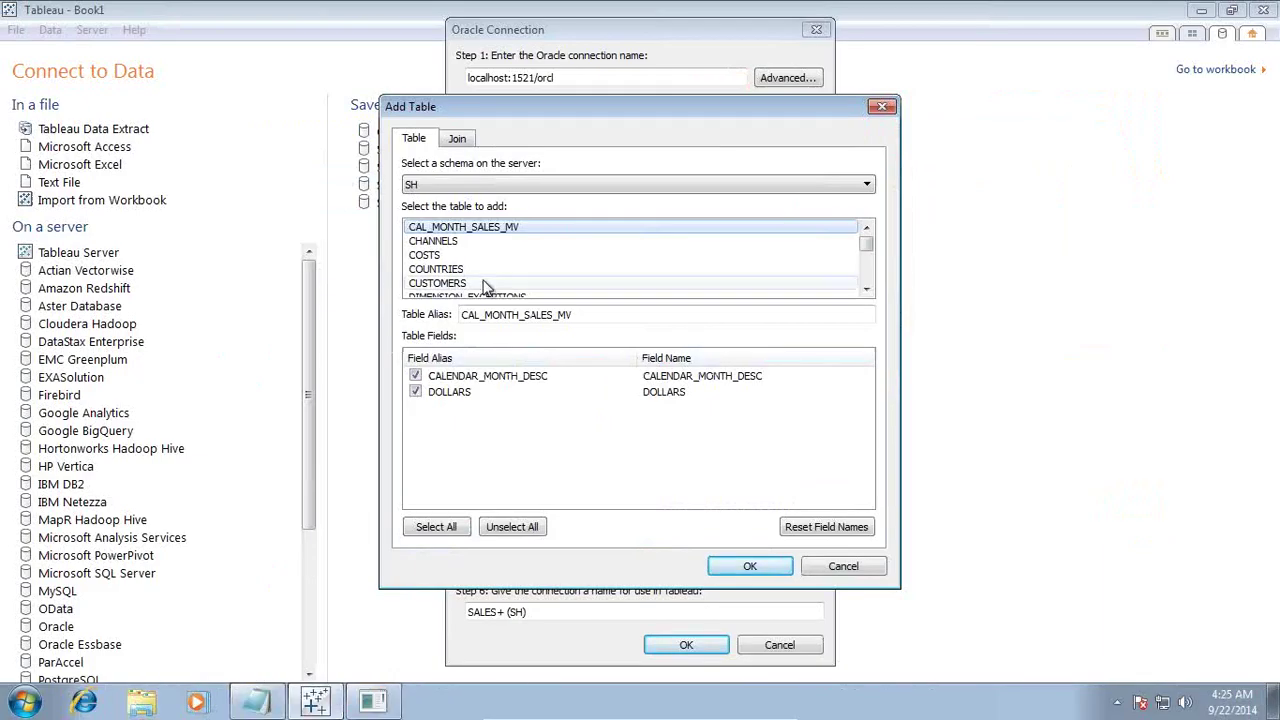
# Step: Add the PRODUCTS table to the connection, joined to SALES on PROD_ID
pyautogui.click(866, 288)
pyautogui.click(866, 288)
pyautogui.click(866, 288)
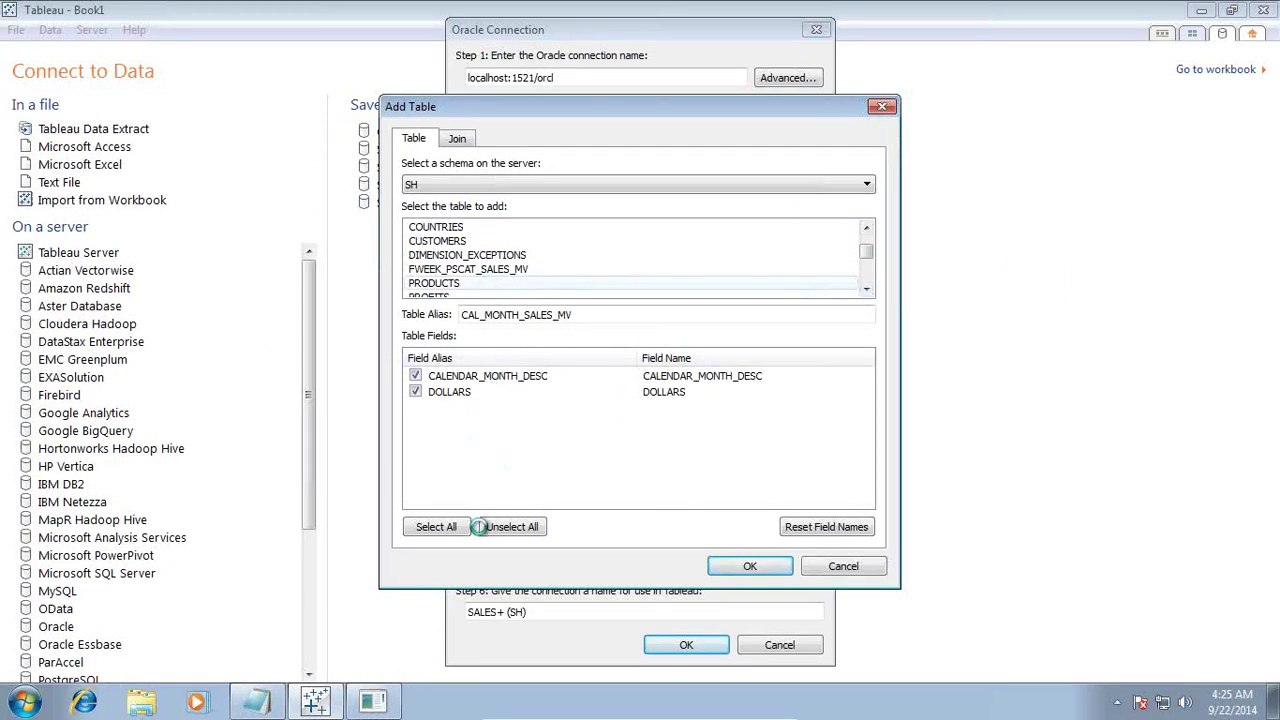
pyautogui.click(455, 283)
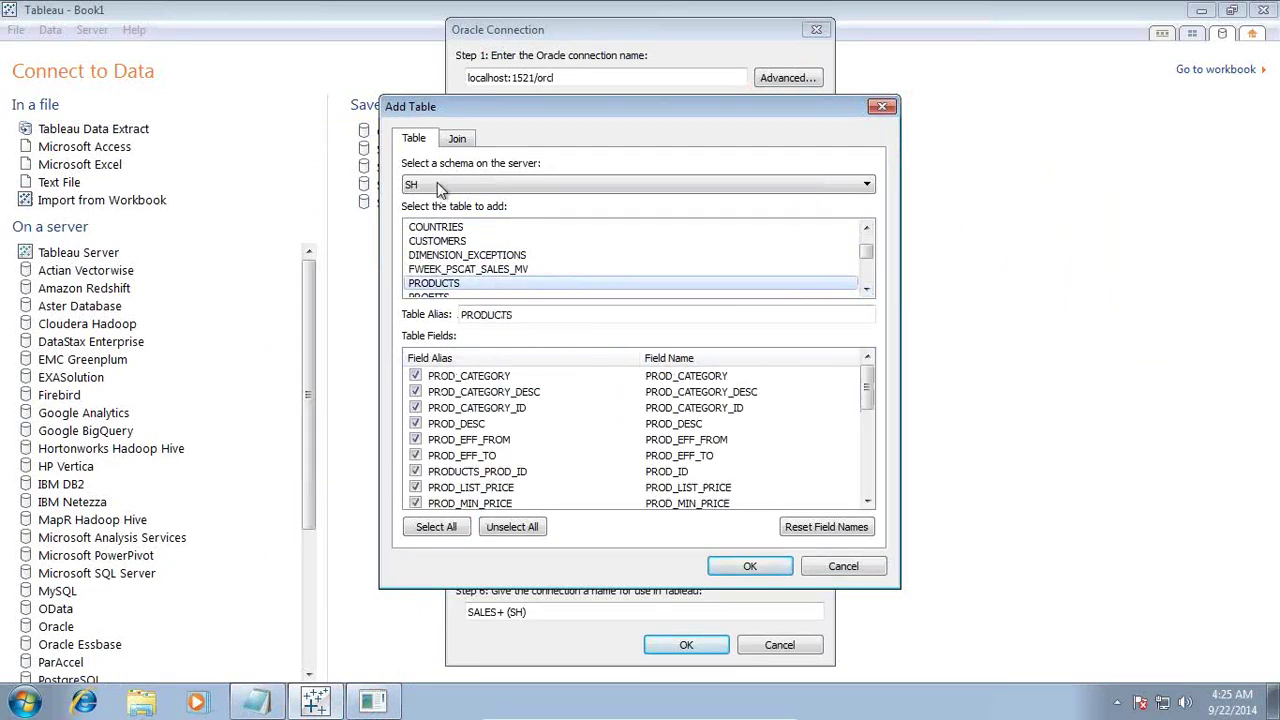
pyautogui.click(759, 565)
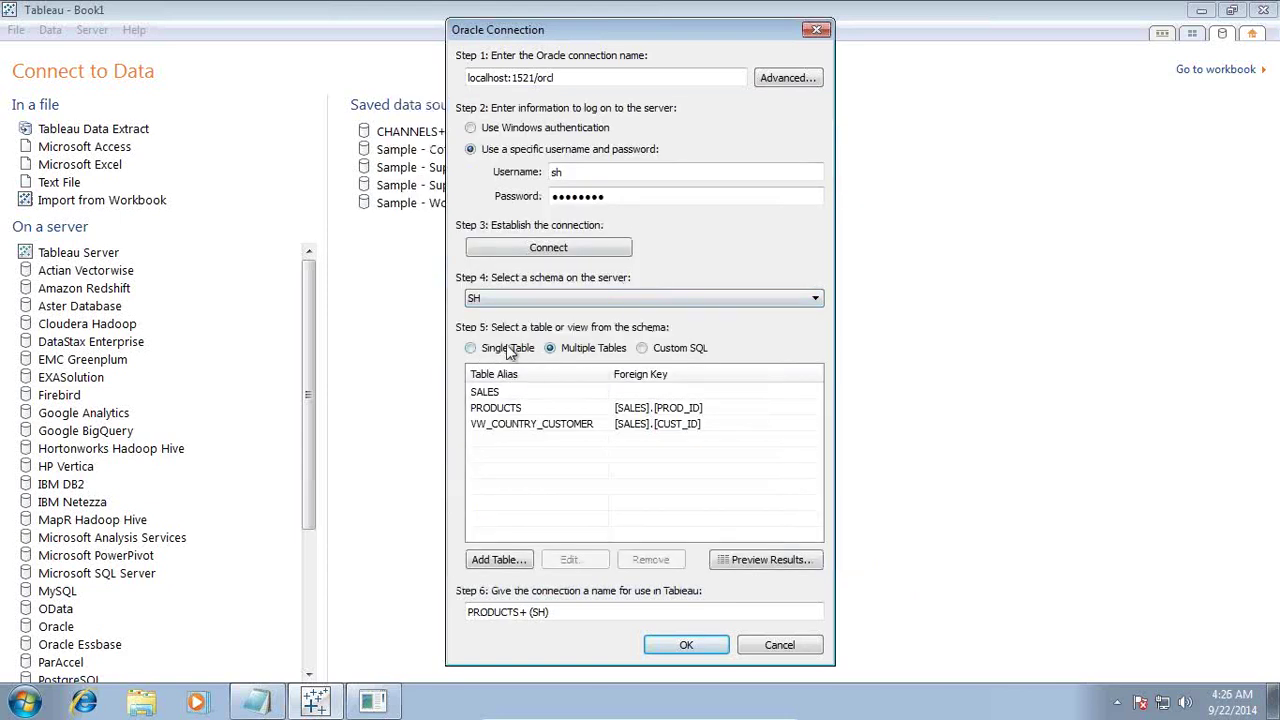
# Step: Add the TIMES table to the connection, joined to SALES on TIME_ID
pyautogui.click(498, 559)
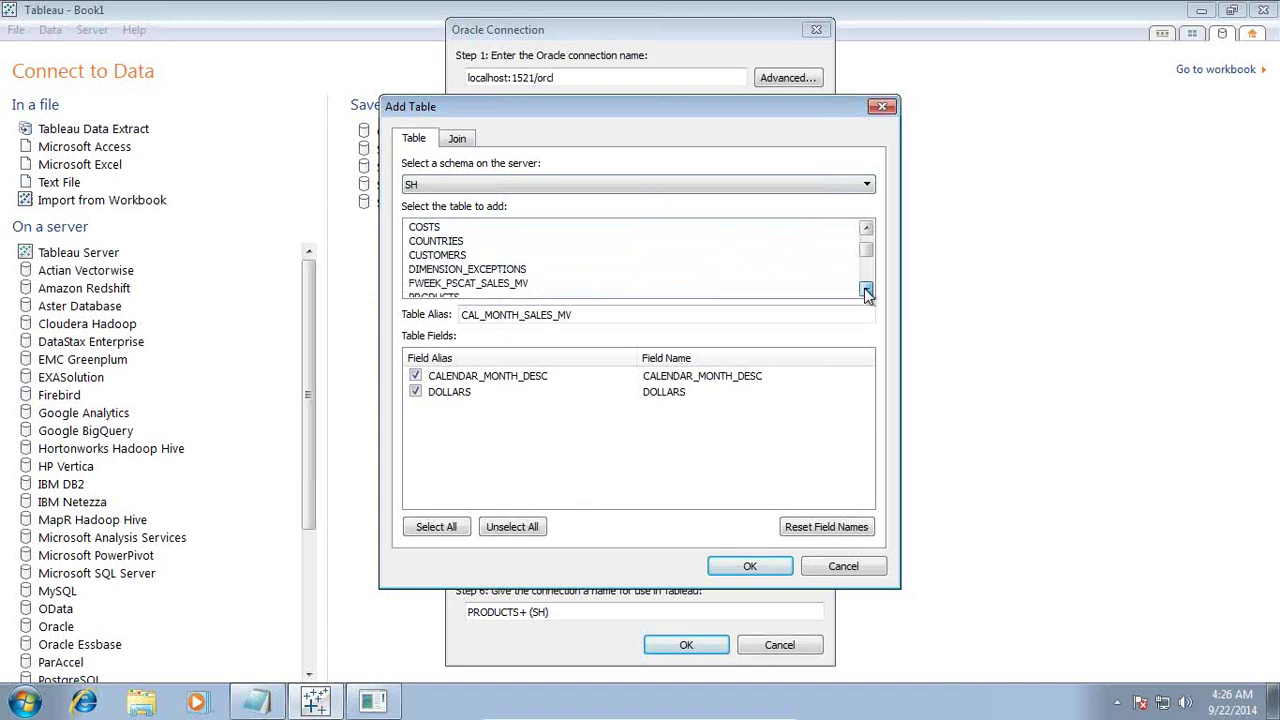
pyautogui.moveTo(866, 289); pyautogui.dragTo(866, 289)
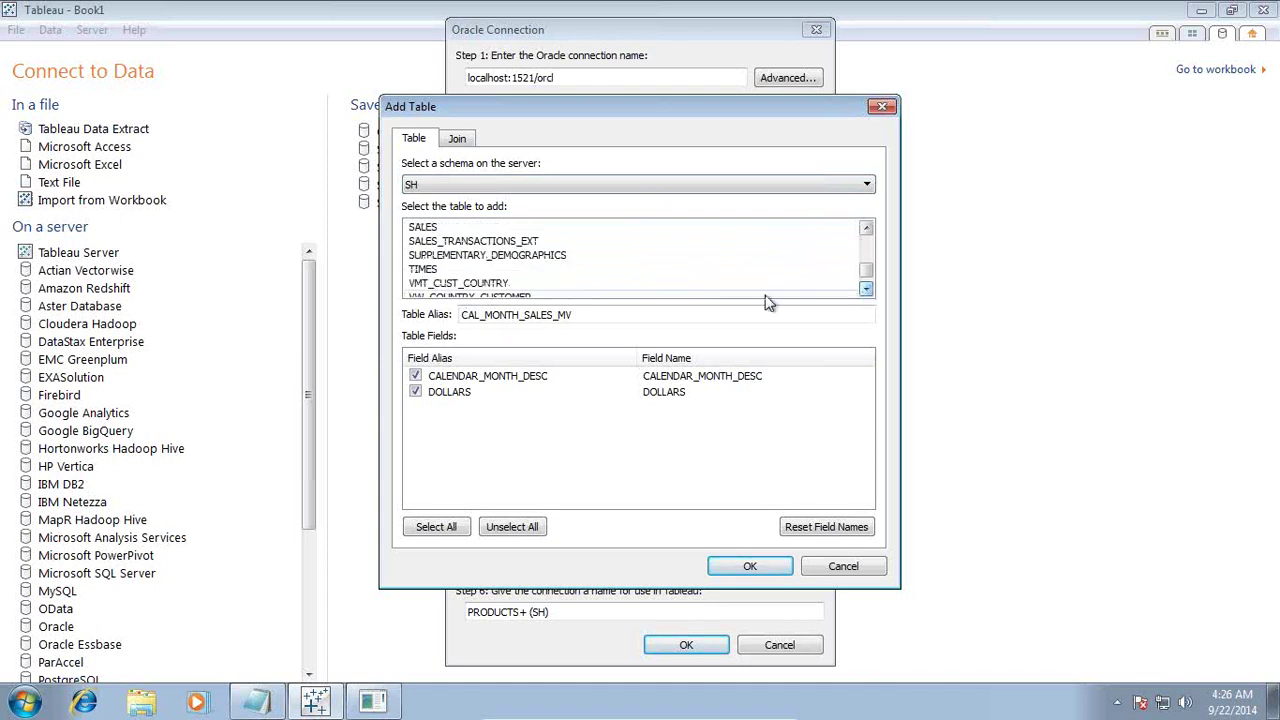
pyautogui.click(478, 270)
pyautogui.click(750, 566)
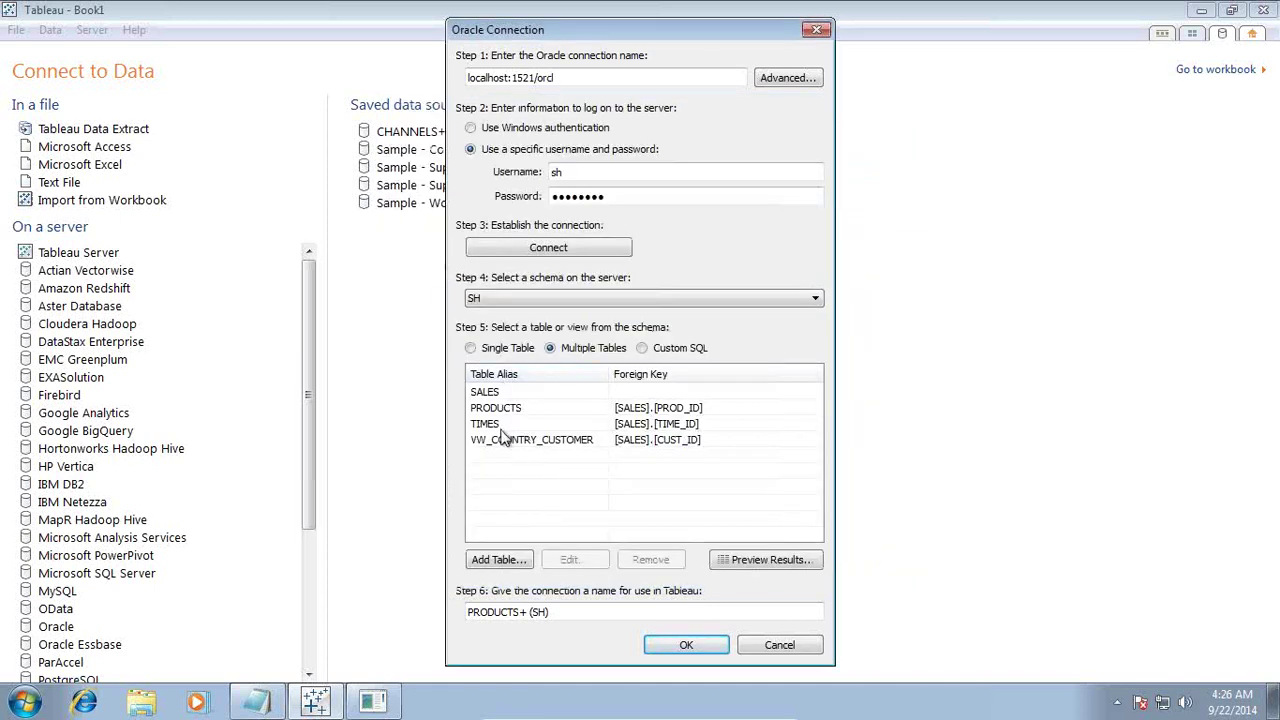
# Step: Convert the joined tables to Custom SQL and open the full query for editing
pyautogui.click(642, 347)
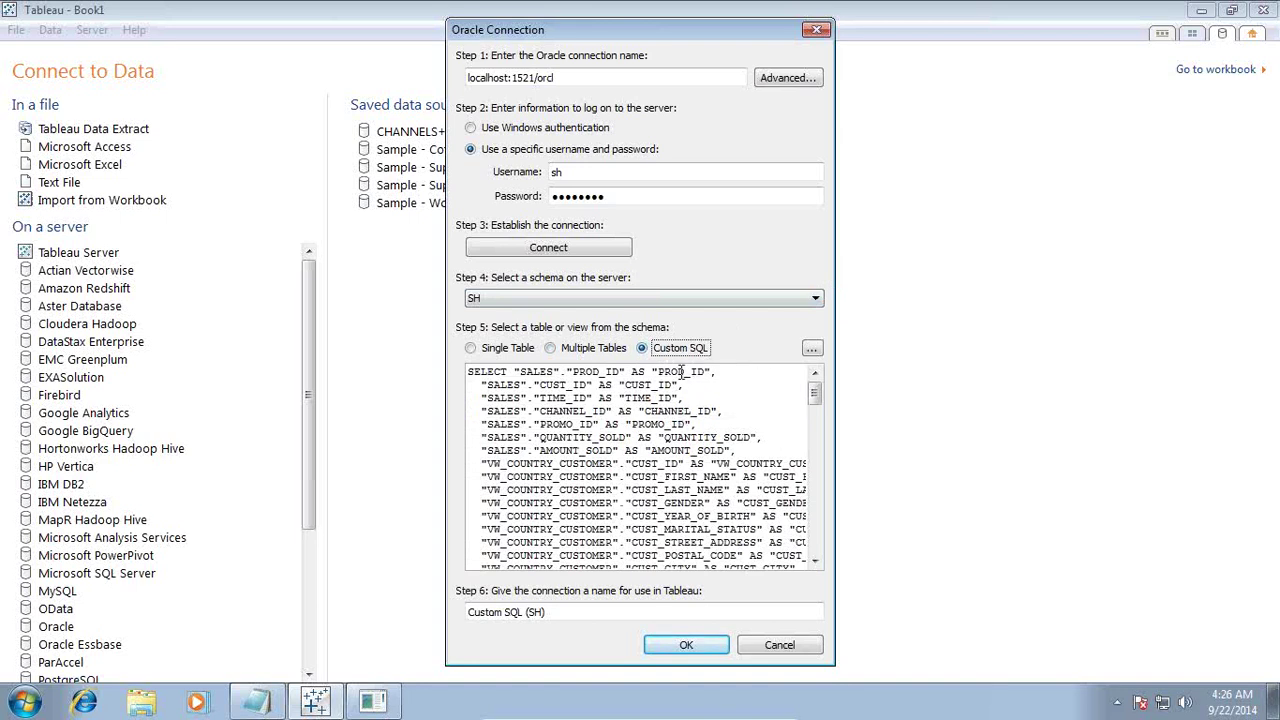
pyautogui.click(812, 348)
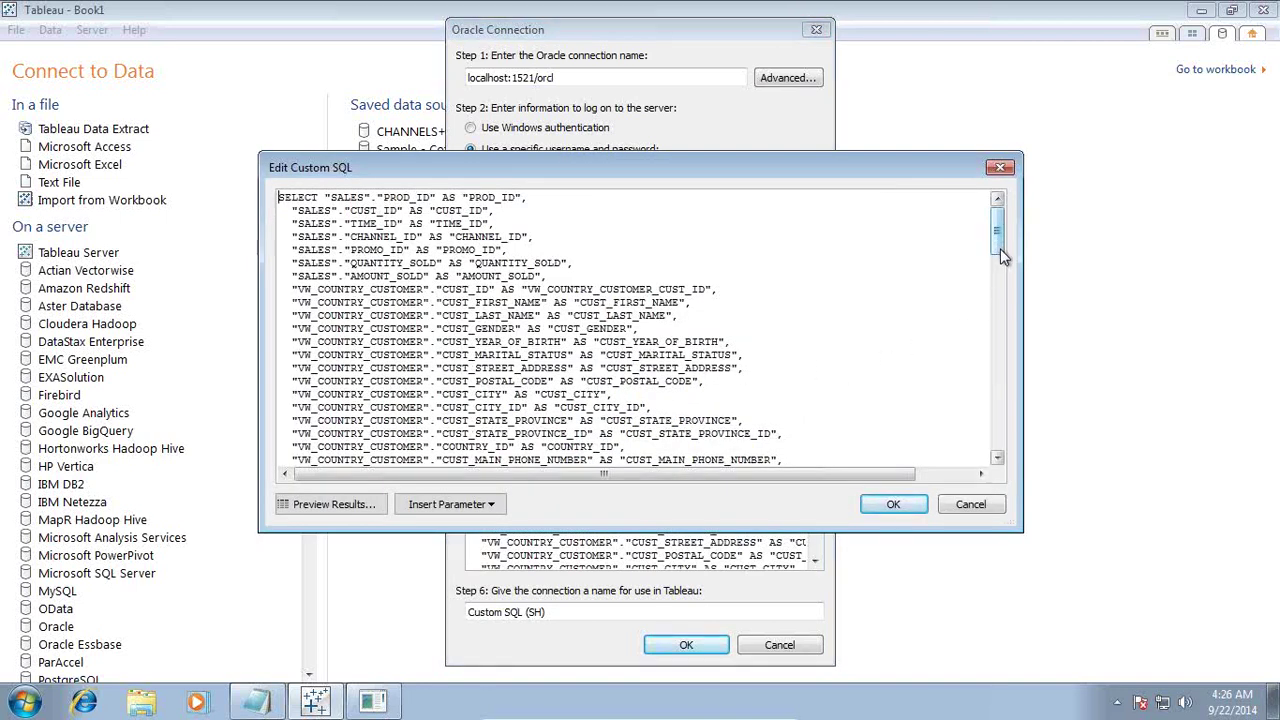
pyautogui.moveTo(1000, 250)
pyautogui.mouseDown()
pyautogui.moveTo(1012, 452)
pyautogui.moveTo(1002, 233)
pyautogui.mouseUp()
pyautogui.click(492, 504)
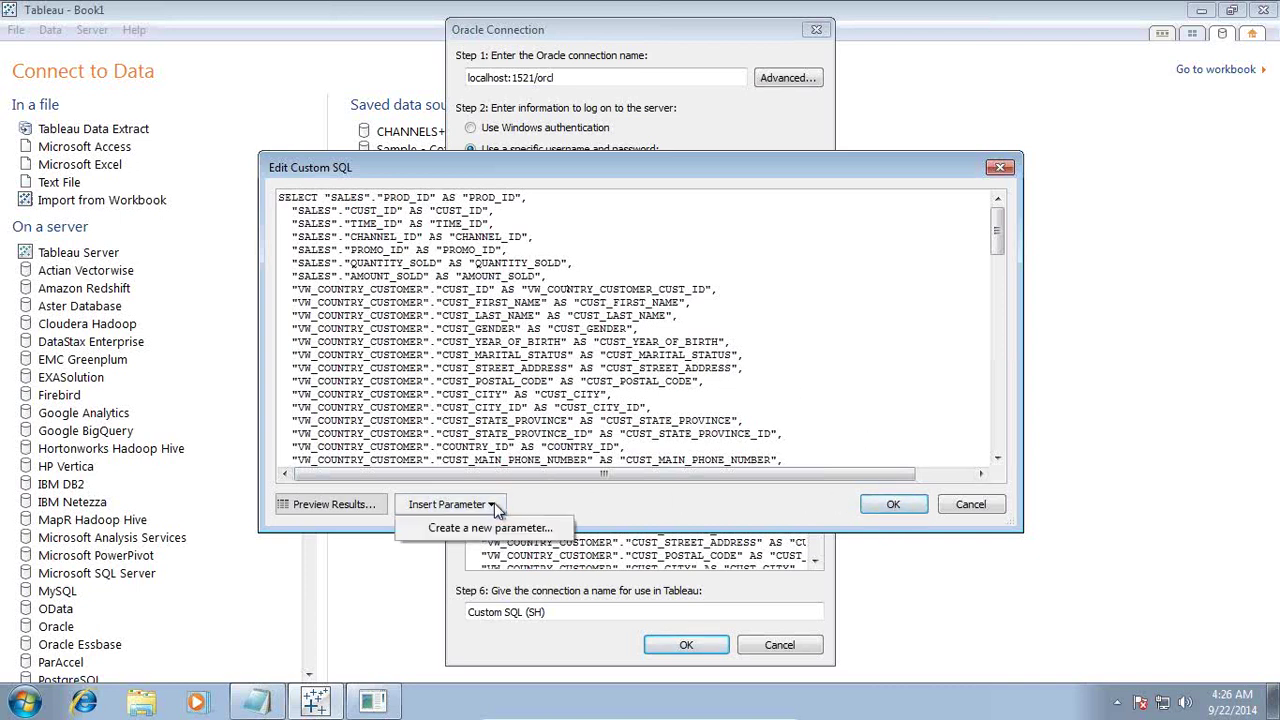
pyautogui.click(361, 508)
# Step: Preview the custom SQL rows, then accept the SQL and the Oracle connection settings
pyautogui.click(335, 506)
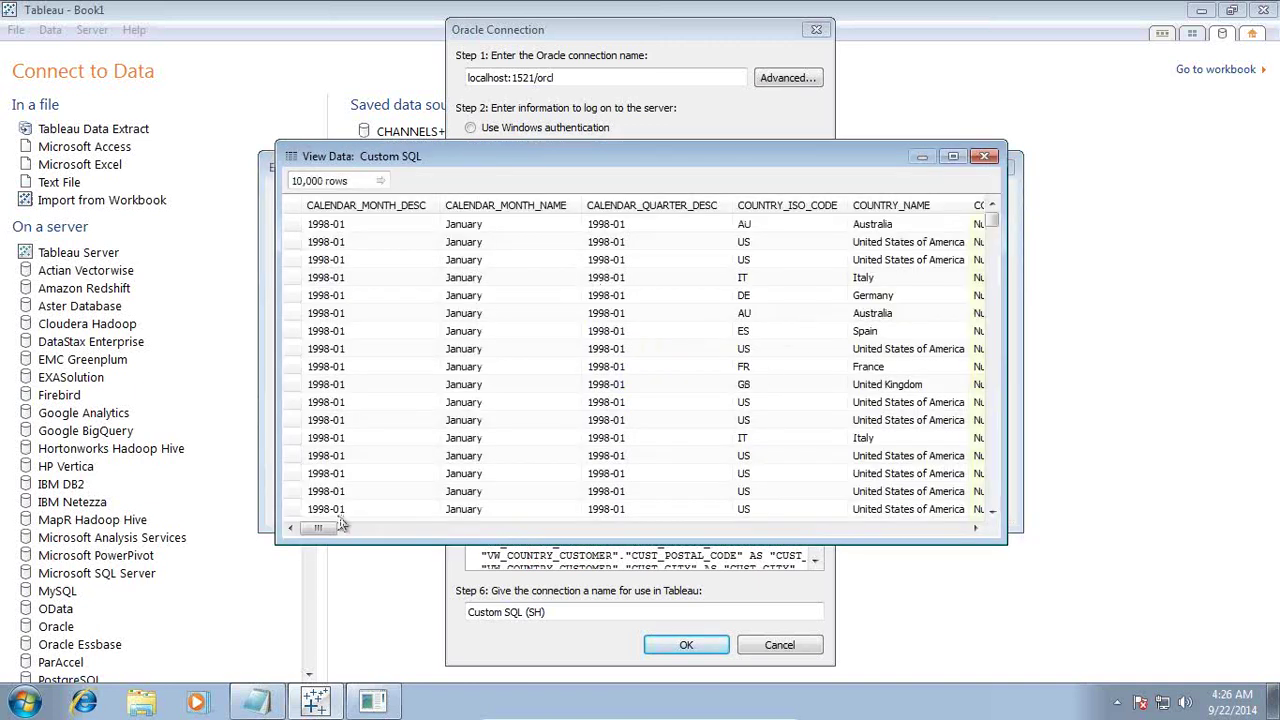
pyautogui.moveTo(339, 520); pyautogui.dragTo(964, 511)
pyautogui.click(986, 157)
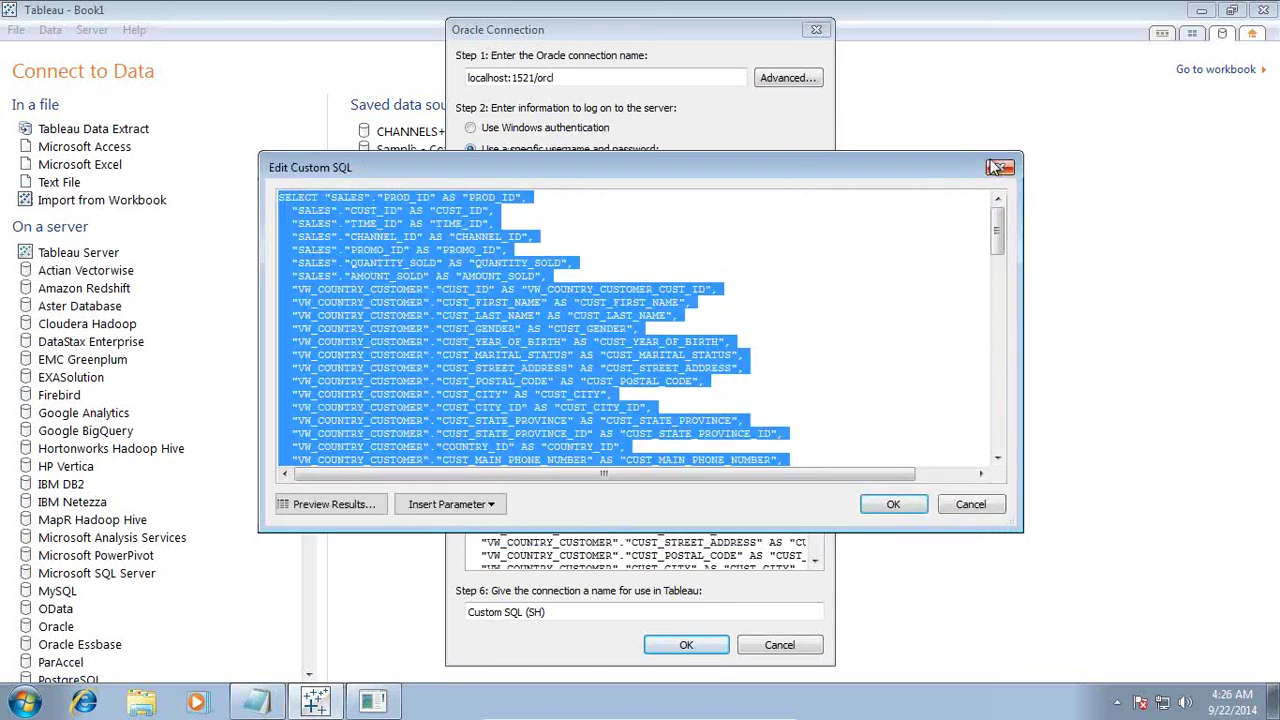
pyautogui.click(900, 505)
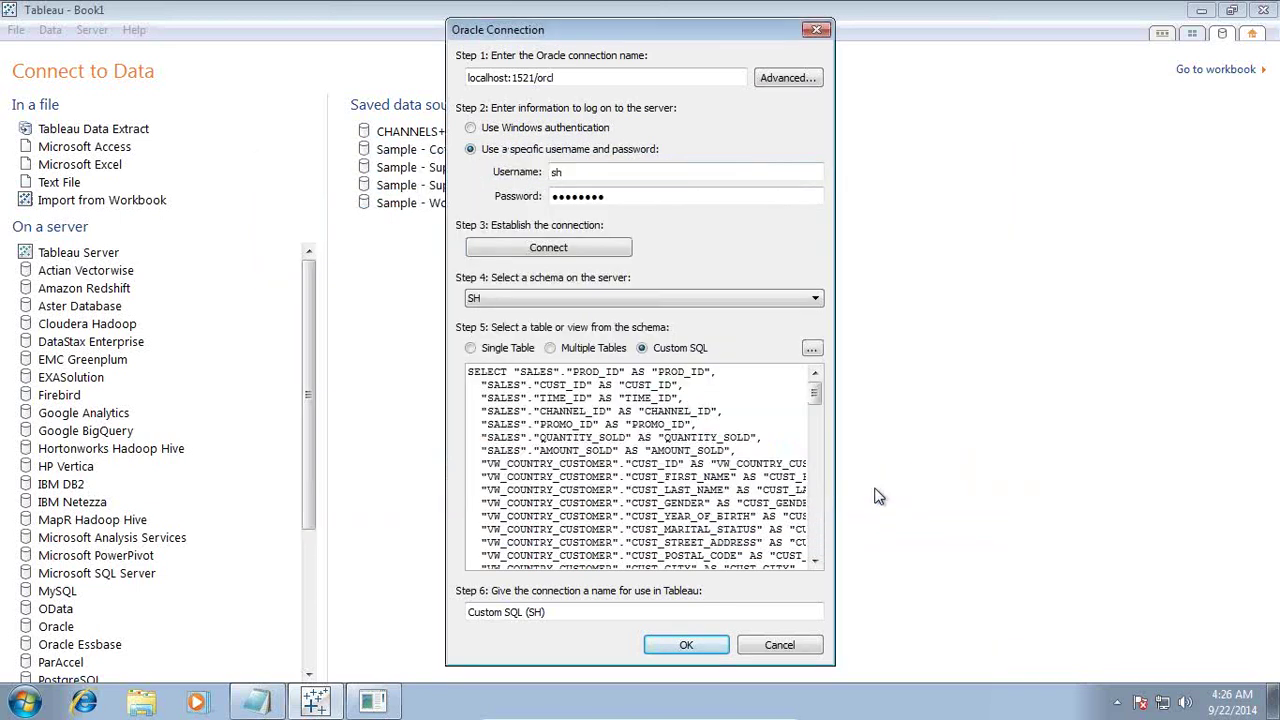
pyautogui.click(687, 646)
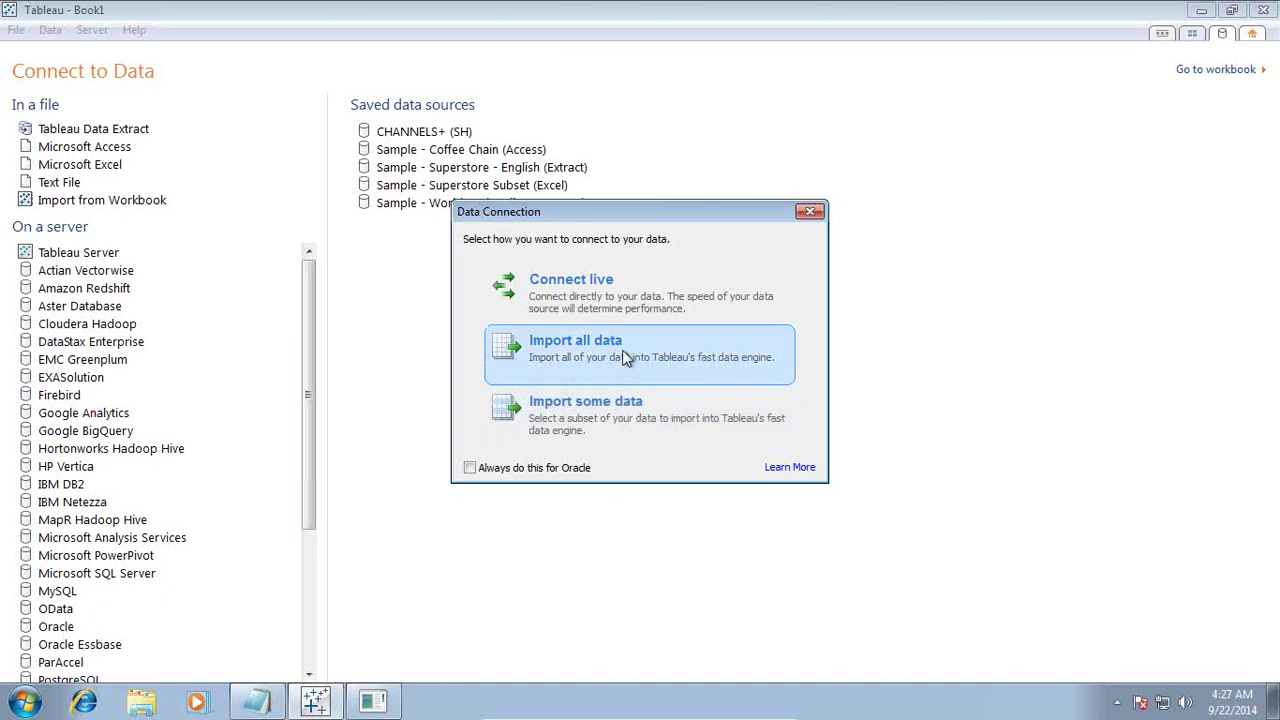
# Step: Connect live to the Custom SQL (SH) data source
pyautogui.click(609, 307)
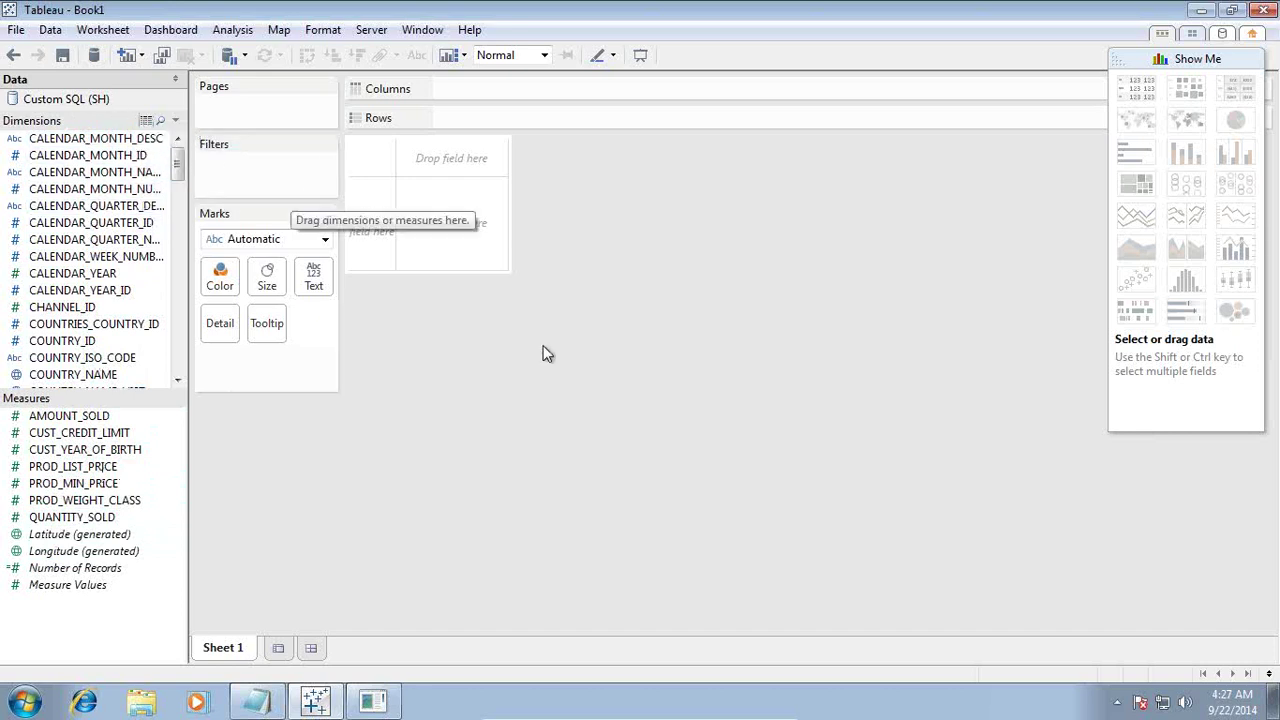
# Step: Refresh the Custom SQL (SH) data source and preview its rows in View Data
pyautogui.rightClick(104, 103)
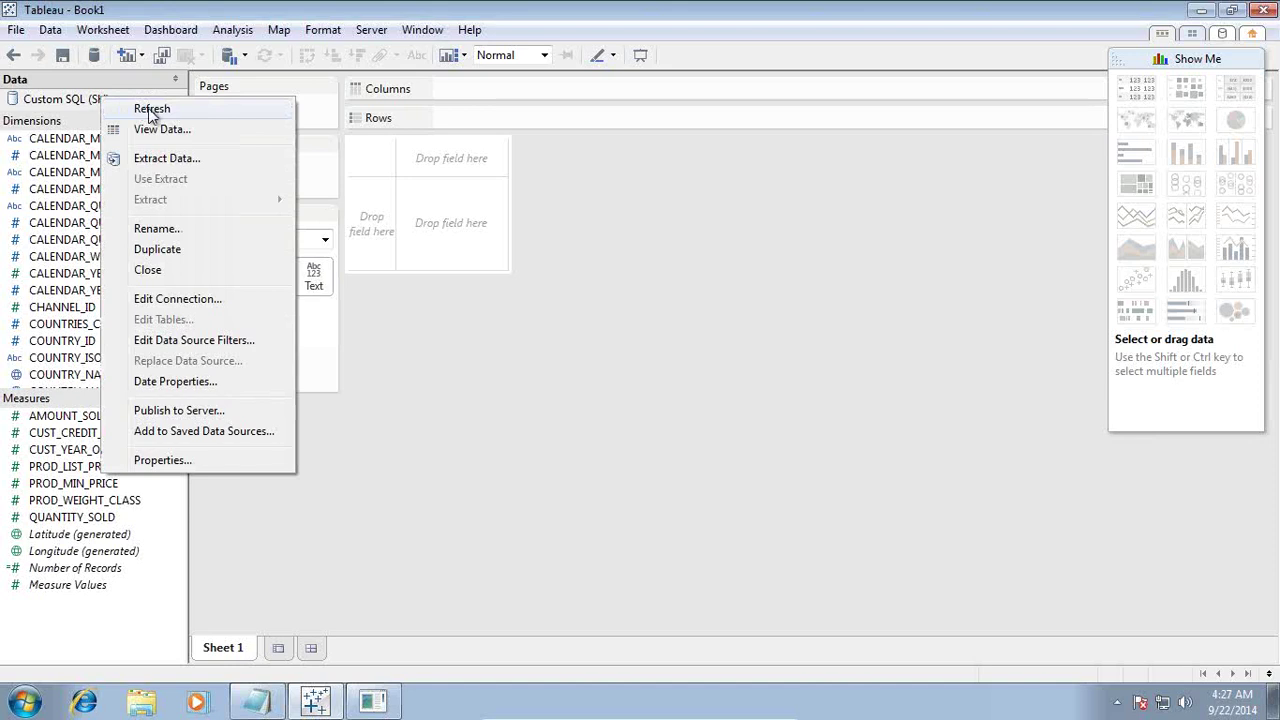
pyautogui.click(149, 112)
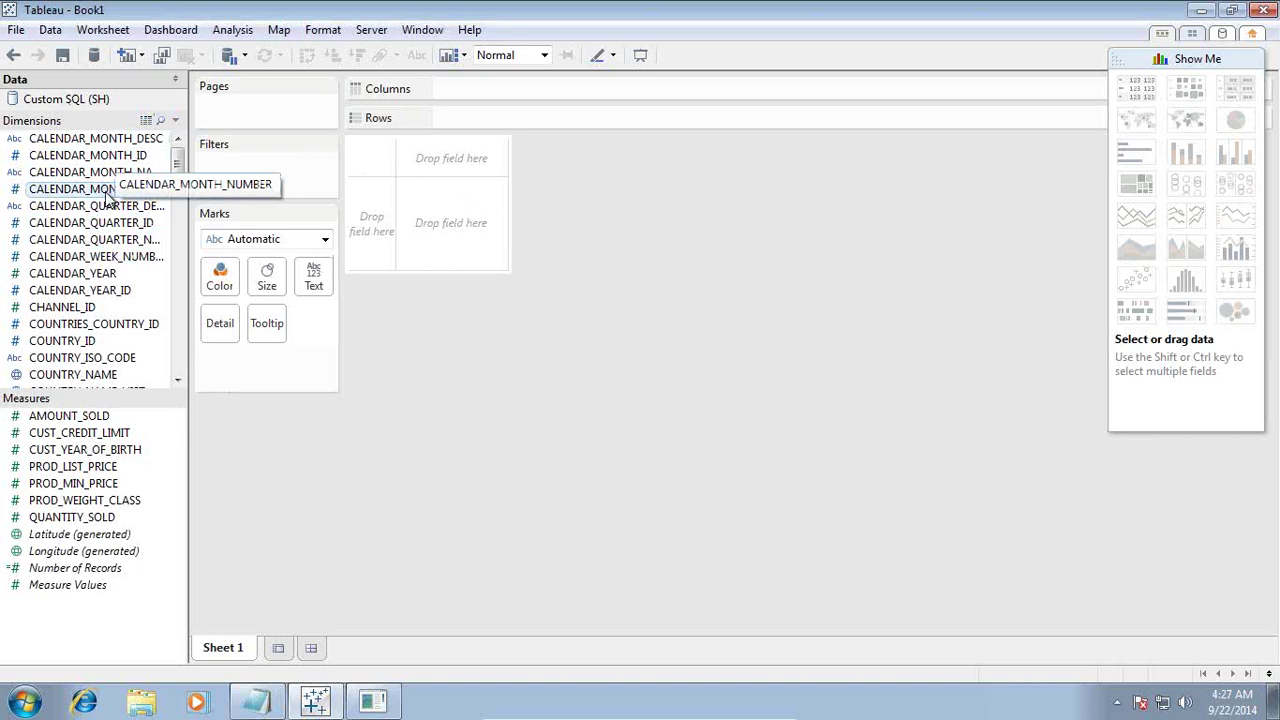
pyautogui.rightClick(114, 104)
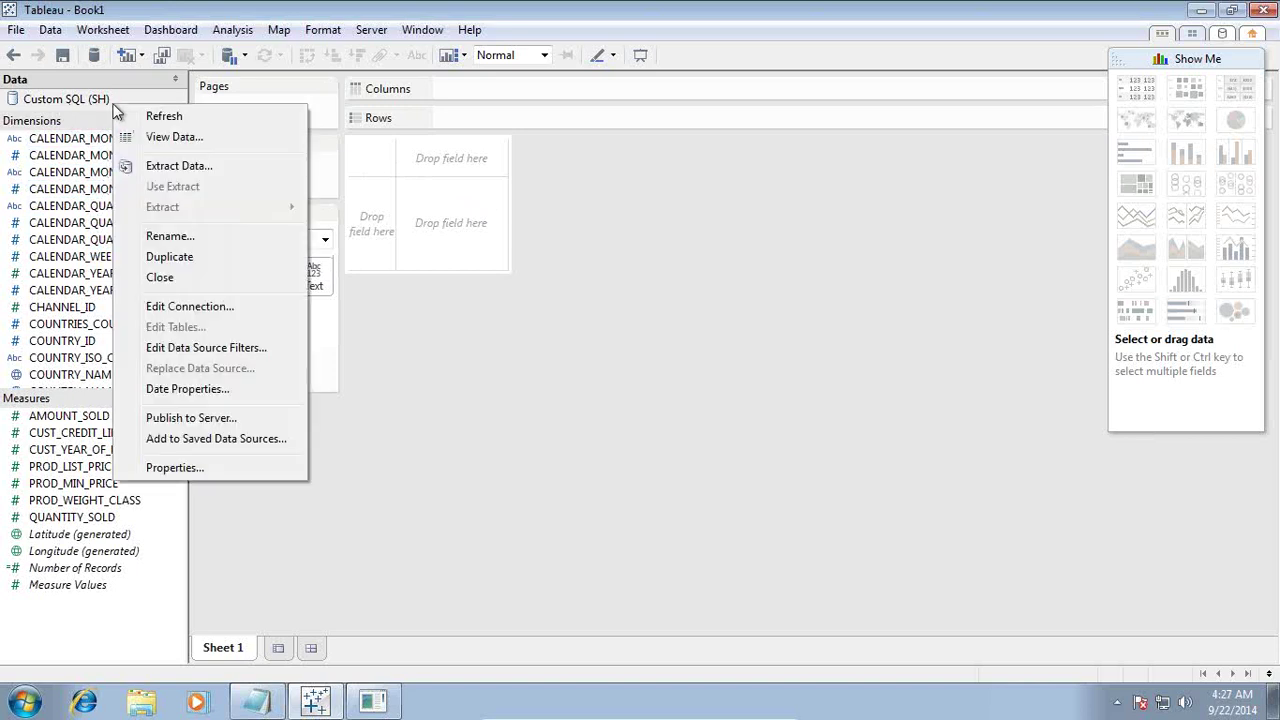
pyautogui.click(172, 142)
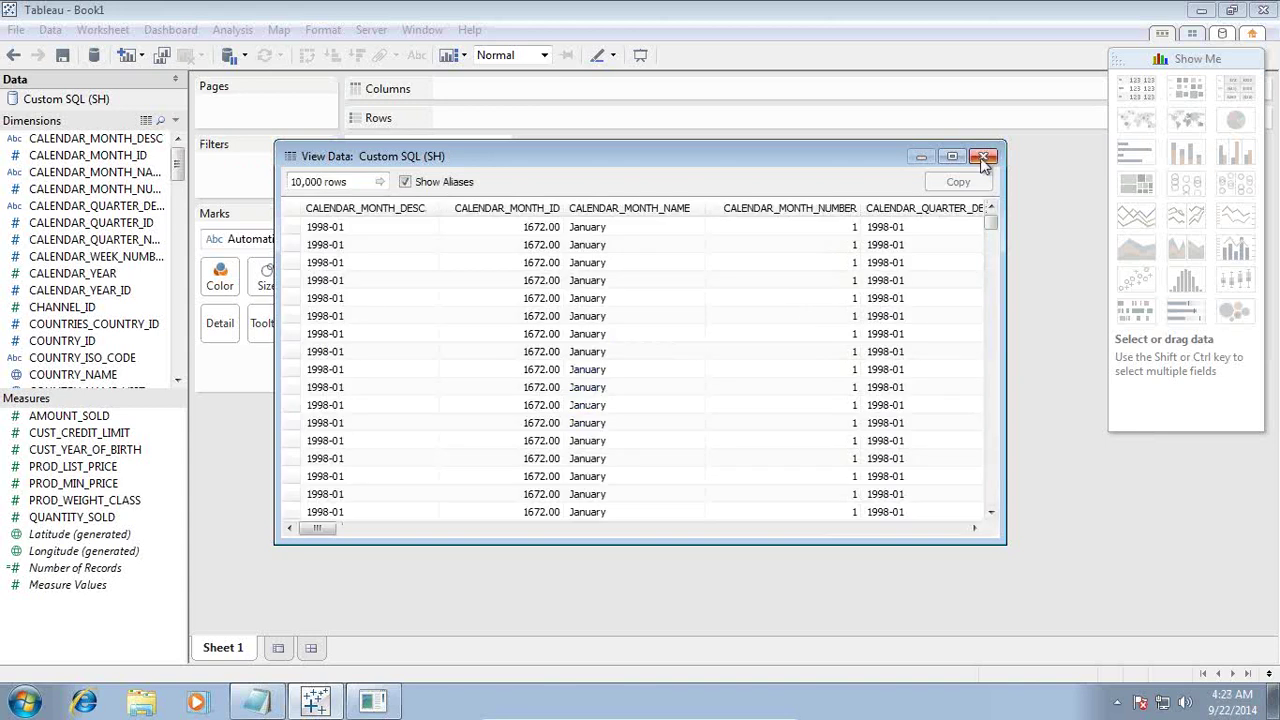
pyautogui.click(983, 157)
pyautogui.rightClick(90, 97)
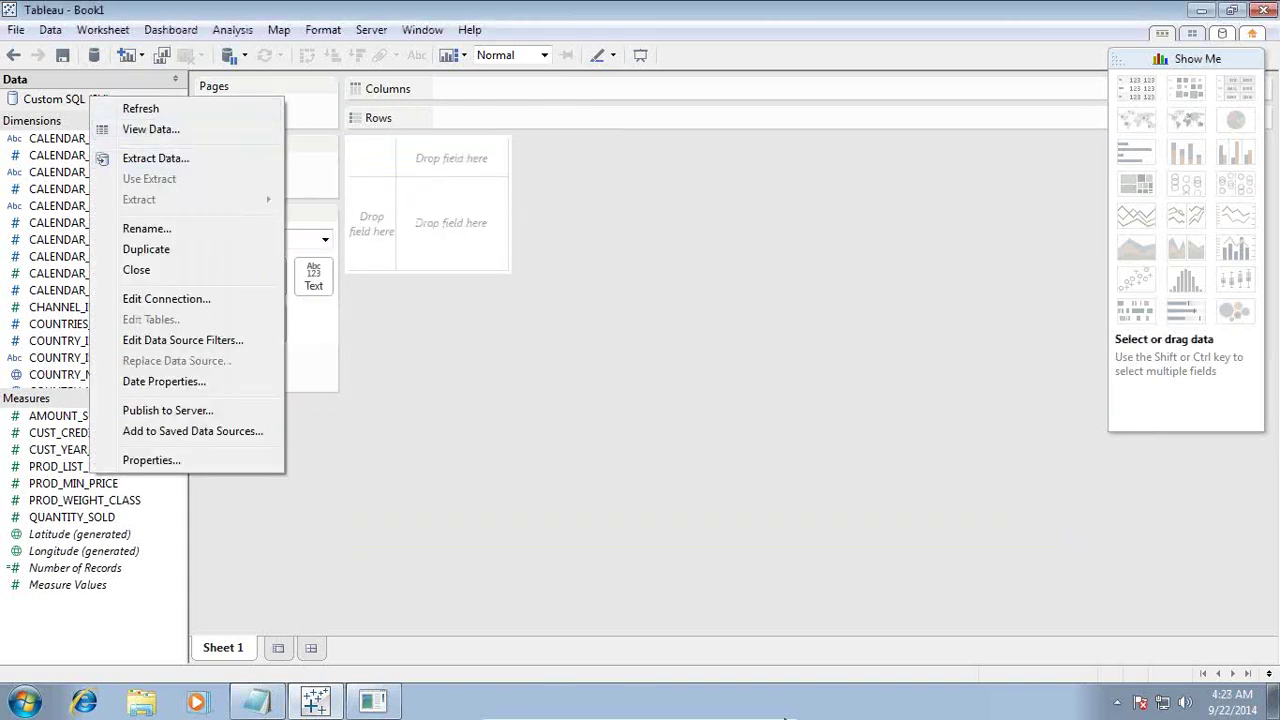
pyautogui.click(746, 711)
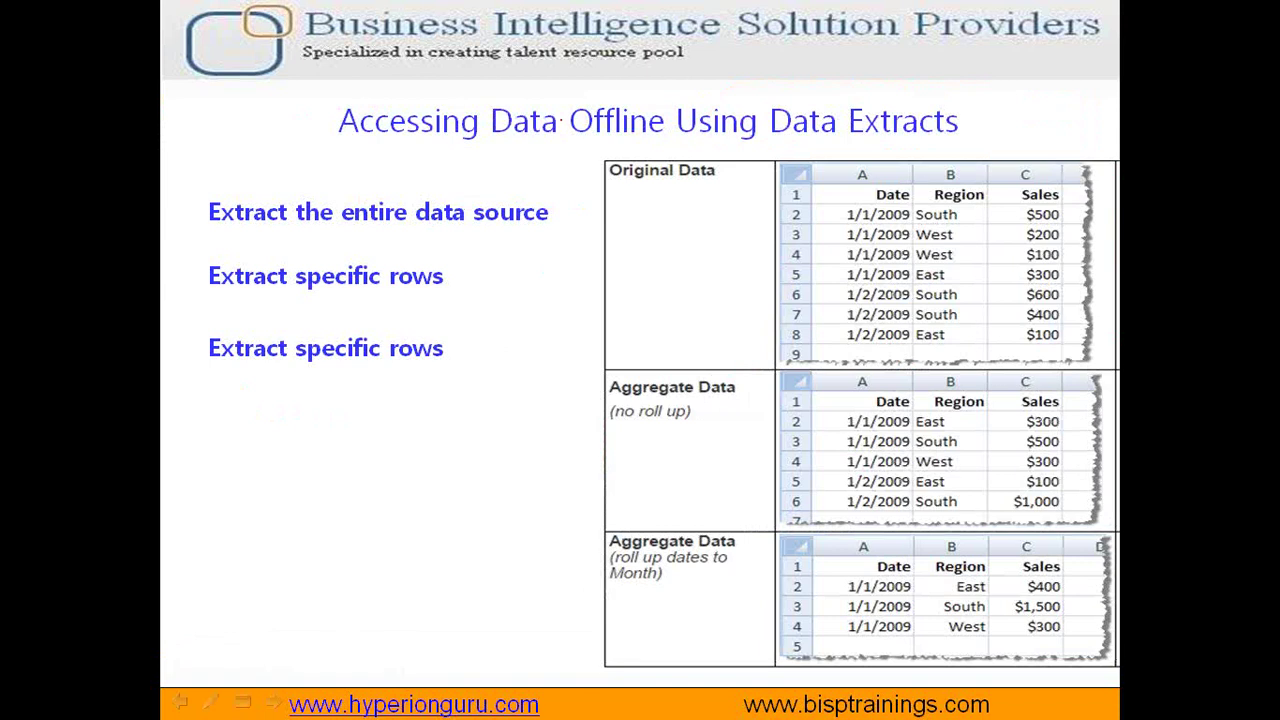
# Step: Mark the extracts slide in red: Data Extracts, a box around entire data source, specific rows lines
pyautogui.moveTo(562, 119)
pyautogui.mouseDown()
pyautogui.moveTo(600, 146)
pyautogui.moveTo(896, 147)
pyautogui.moveTo(988, 133)
pyautogui.moveTo(918, 84)
pyautogui.moveTo(772, 86)
pyautogui.moveTo(770, 132)
pyautogui.mouseUp()
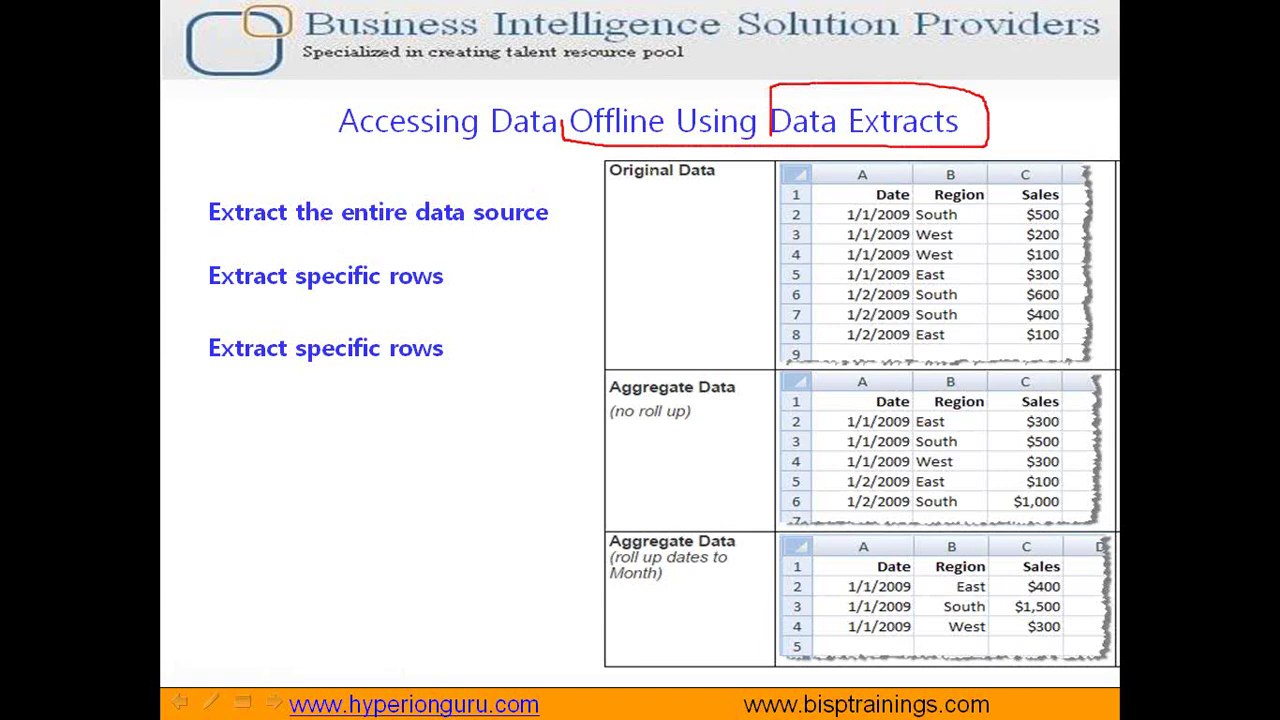
pyautogui.moveTo(339, 208)
pyautogui.mouseDown()
pyautogui.moveTo(337, 248)
pyautogui.moveTo(586, 244)
pyautogui.moveTo(584, 180)
pyautogui.moveTo(543, 179)
pyautogui.mouseUp()
pyautogui.moveTo(404, 177)
pyautogui.mouseDown()
pyautogui.moveTo(347, 177)
pyautogui.moveTo(337, 248)
pyautogui.moveTo(387, 232)
pyautogui.moveTo(588, 240)
pyautogui.mouseUp()
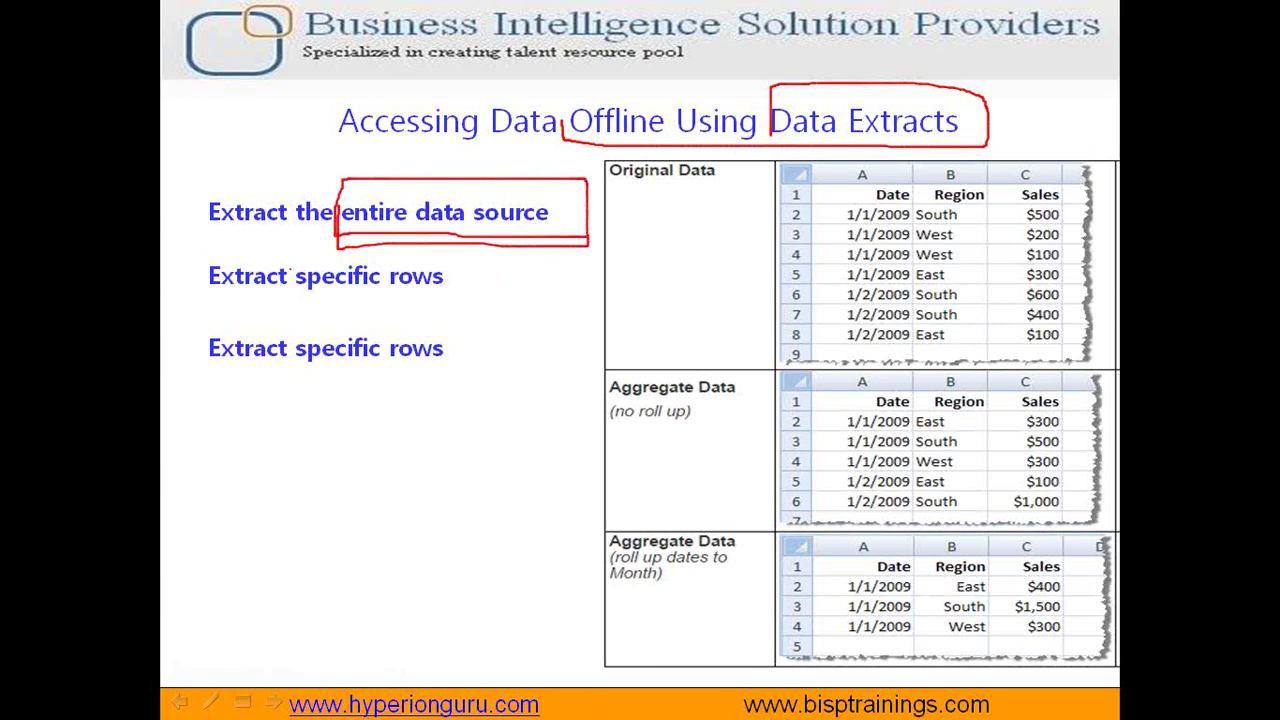
pyautogui.moveTo(287, 291); pyautogui.dragTo(480, 290)
pyautogui.moveTo(296, 350); pyautogui.dragTo(444, 349)
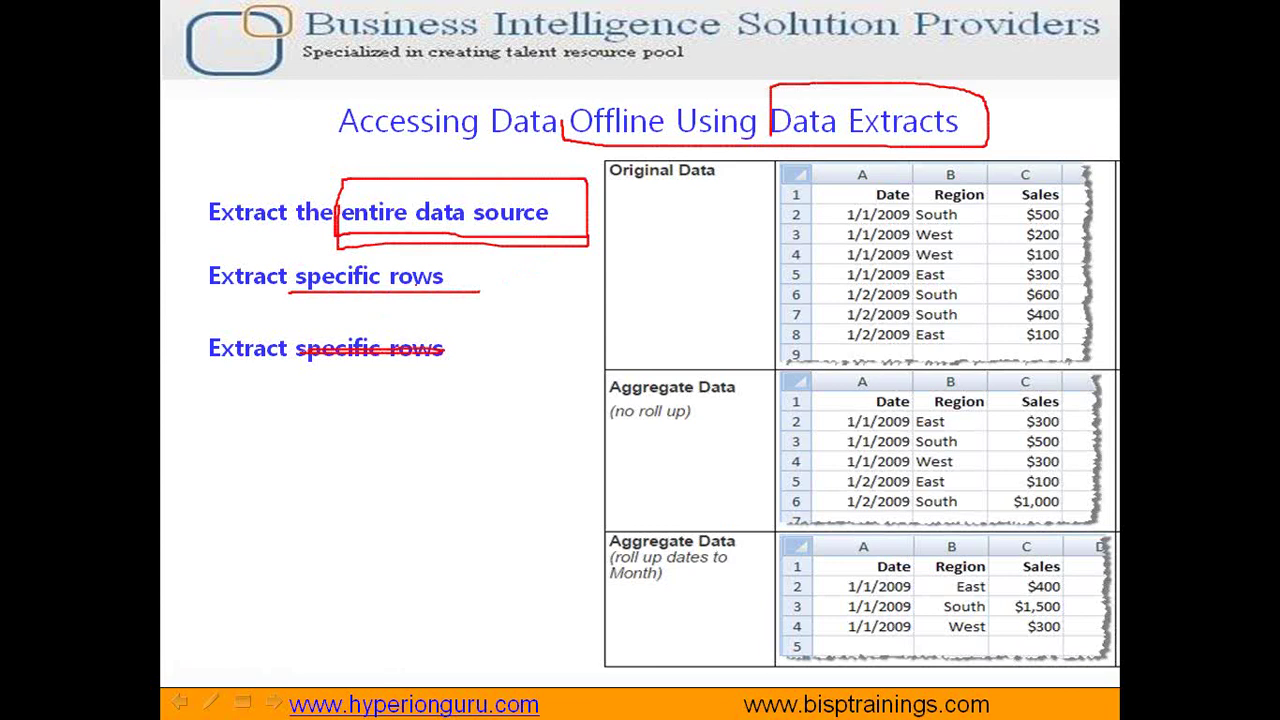
pyautogui.press('super')
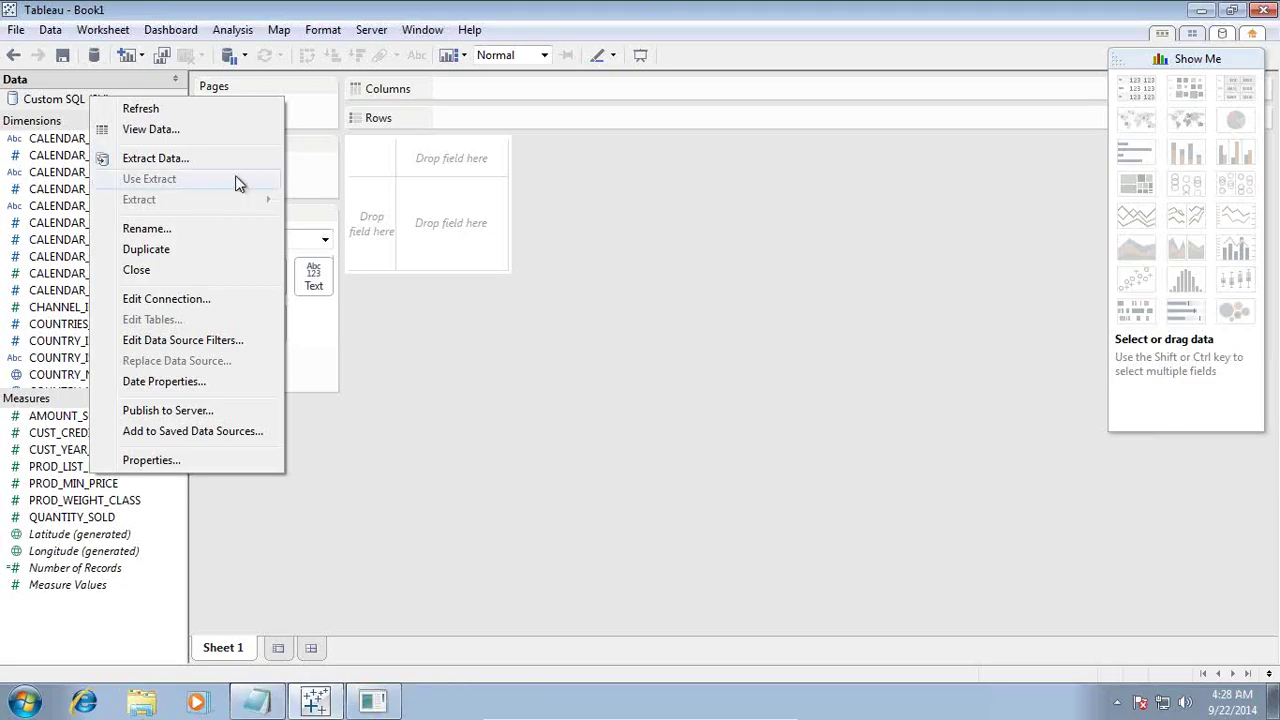
# Step: Open Extract Data for Custom SQL (SH) and add a filter on CALENDAR_YEAR
pyautogui.click(223, 170)
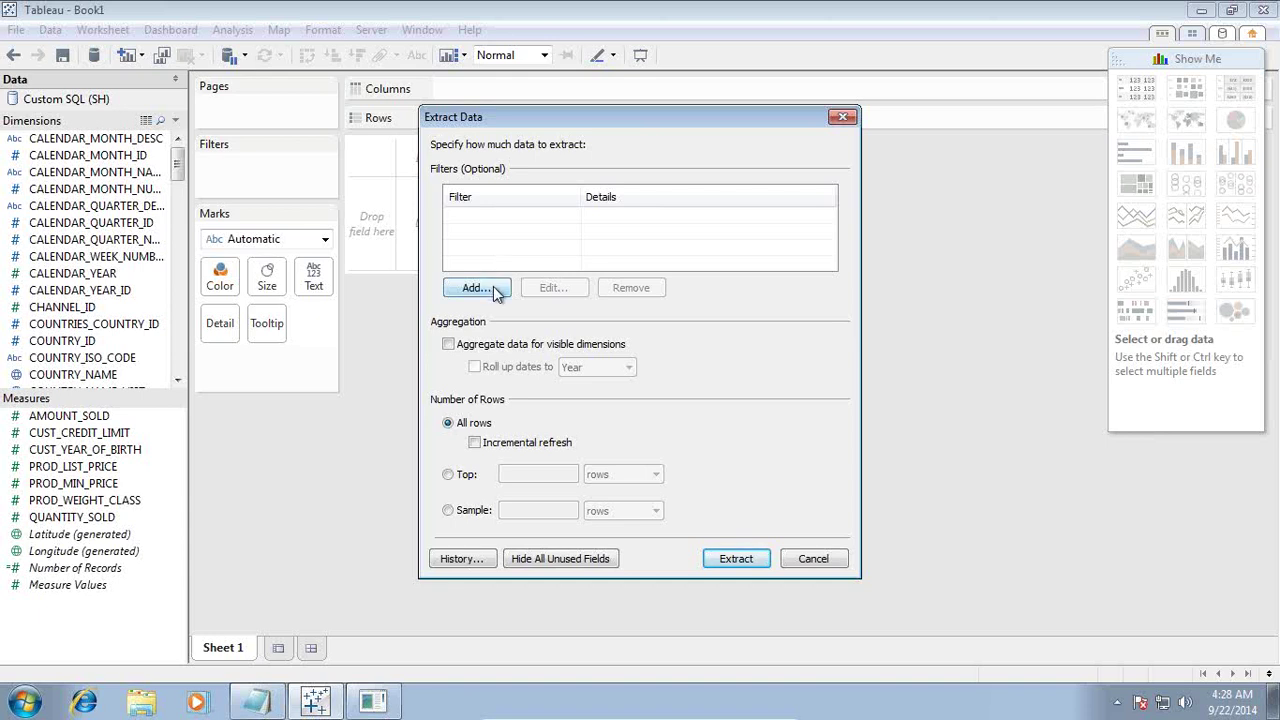
pyautogui.click(494, 289)
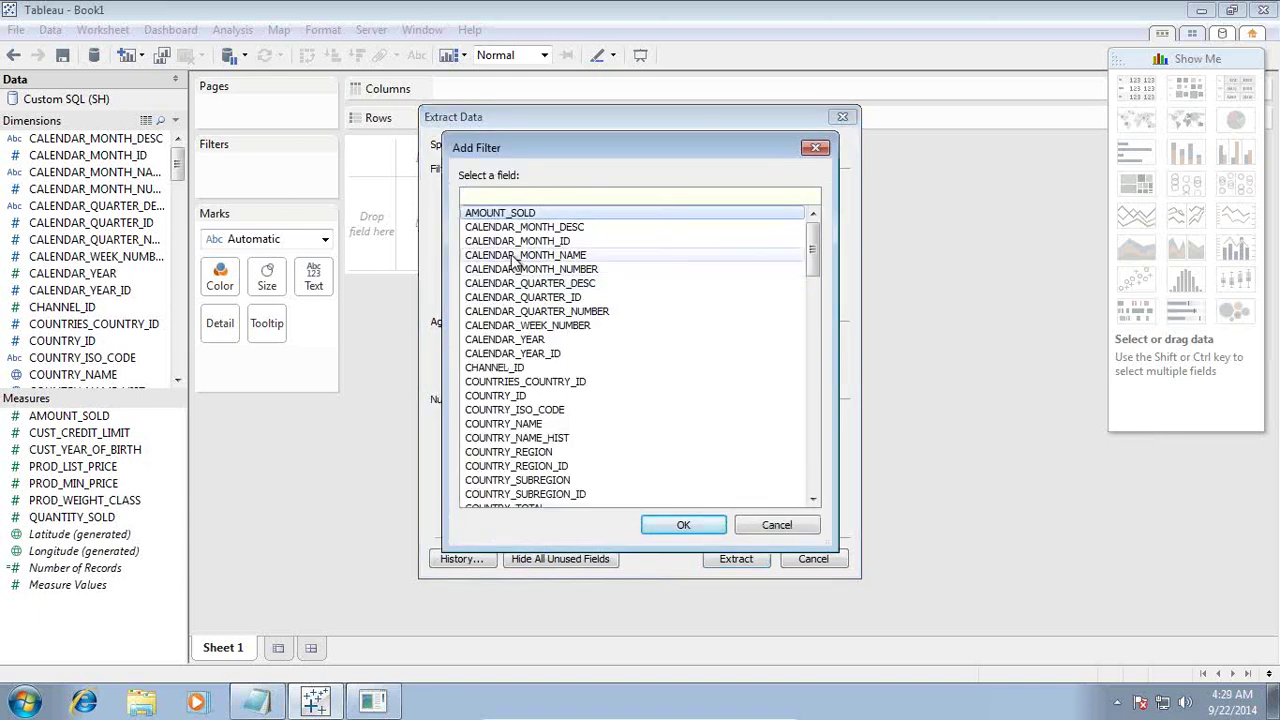
pyautogui.moveTo(594, 147); pyautogui.dragTo(834, 143)
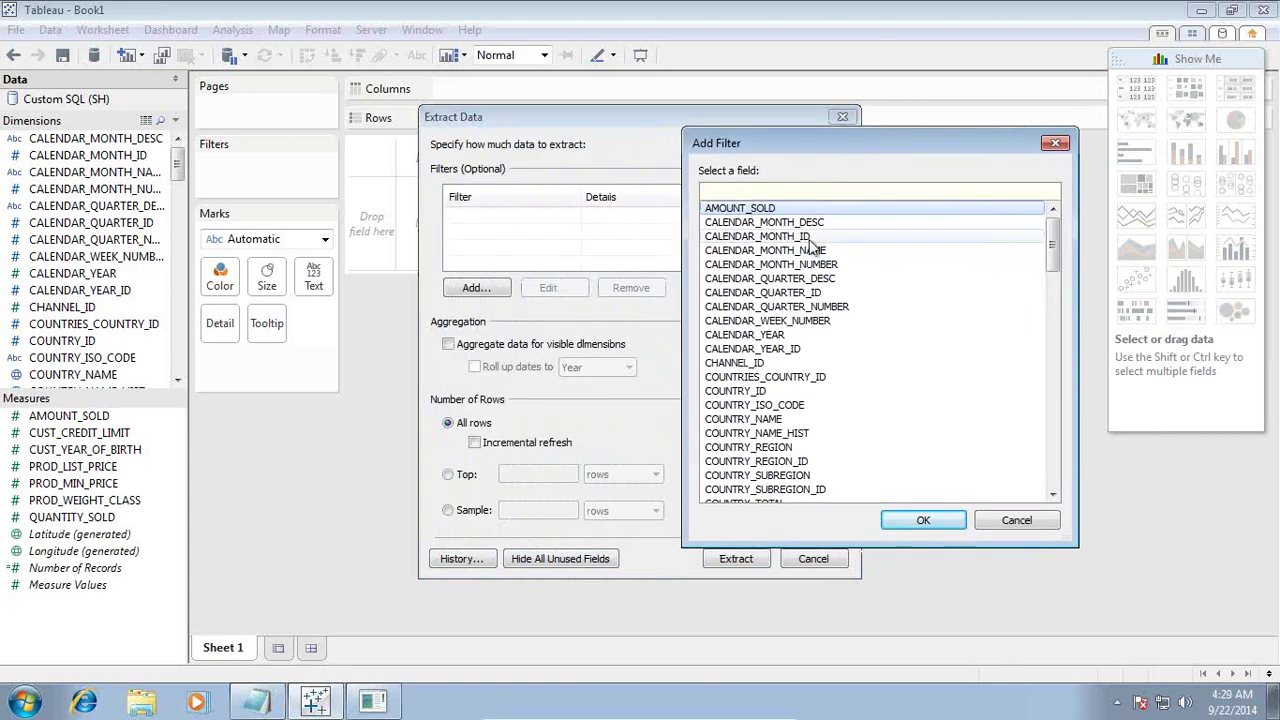
pyautogui.click(795, 336)
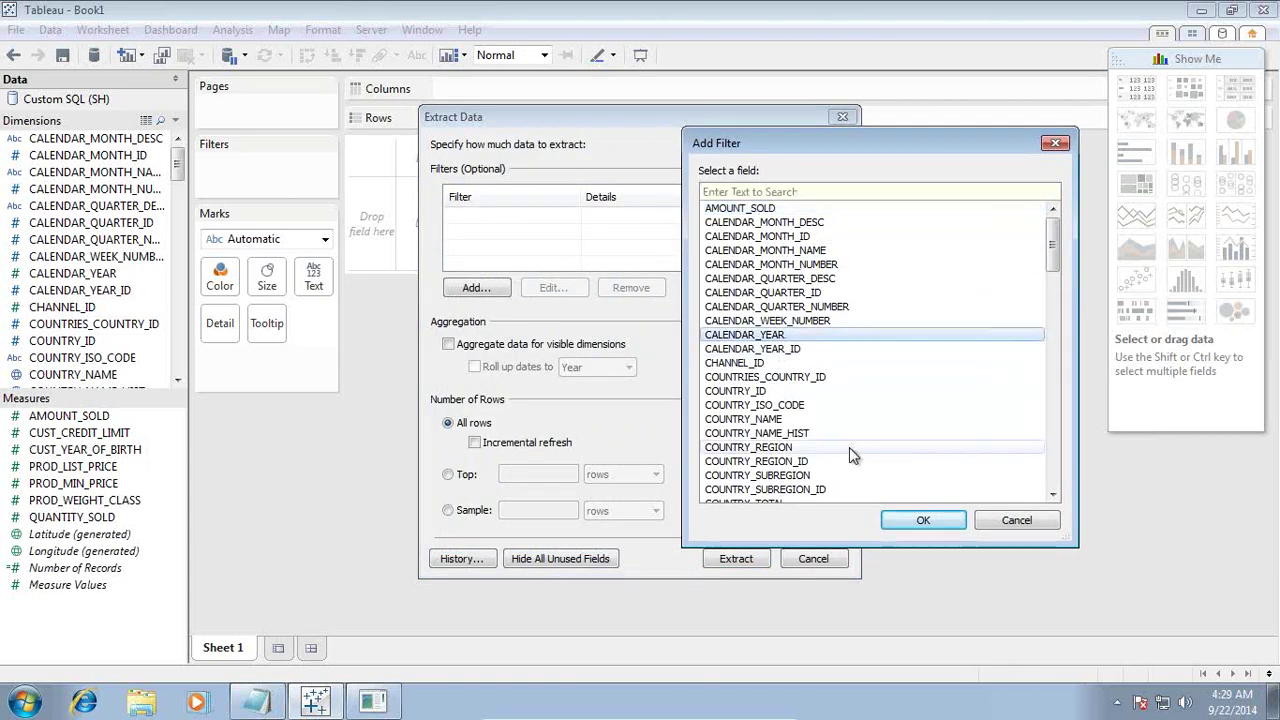
pyautogui.click(897, 530)
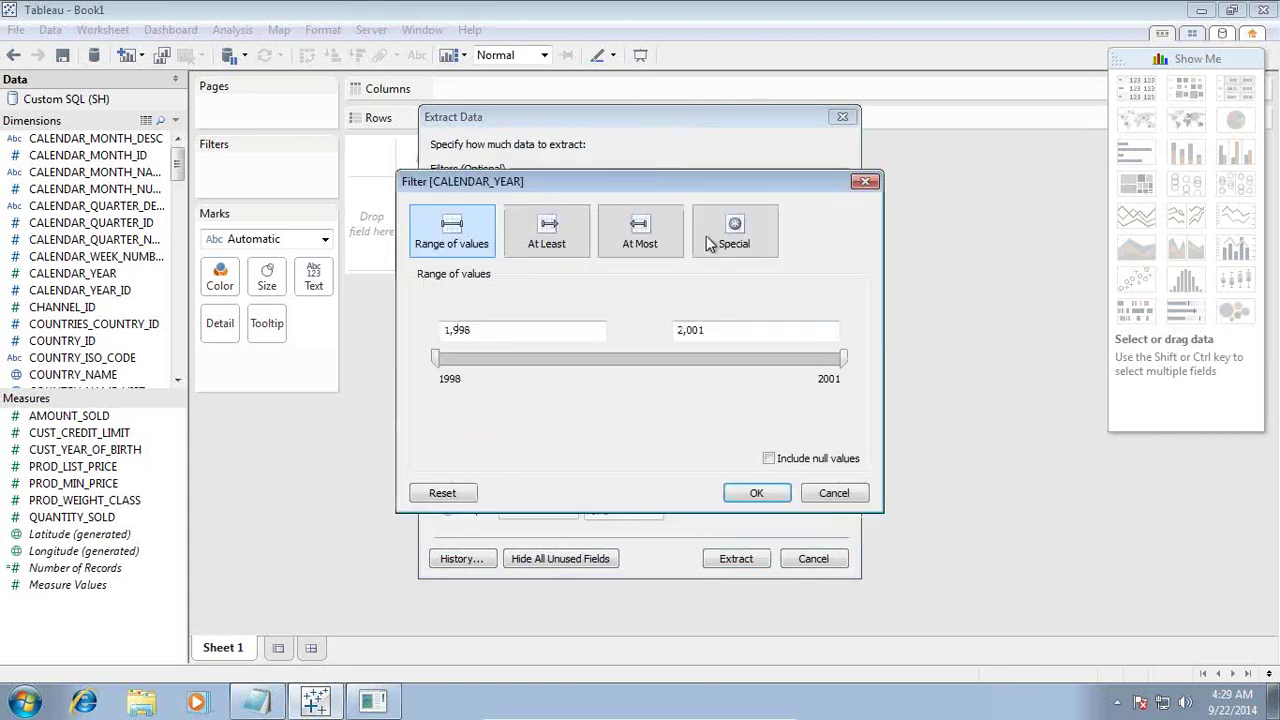
# Step: Set the CALENDAR_YEAR range filter to span 1998 through 1999
pyautogui.moveTo(560, 185); pyautogui.dragTo(801, 186)
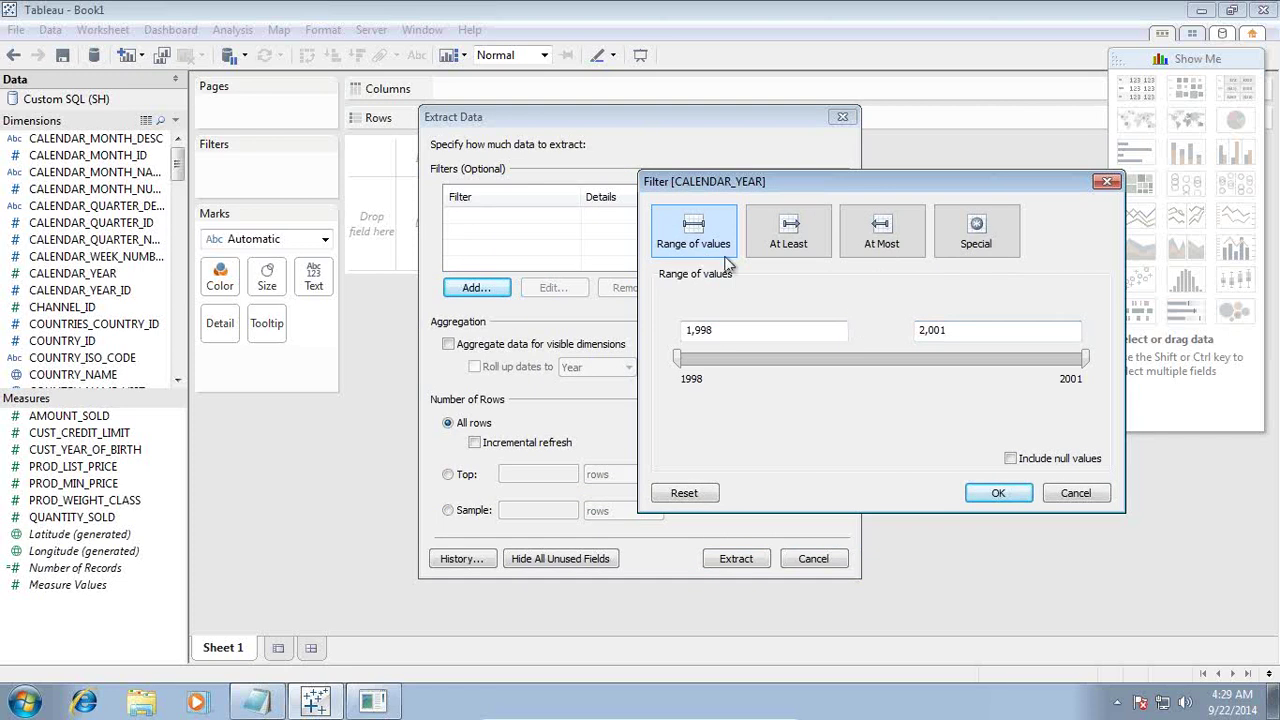
pyautogui.moveTo(1084, 360); pyautogui.dragTo(907, 365)
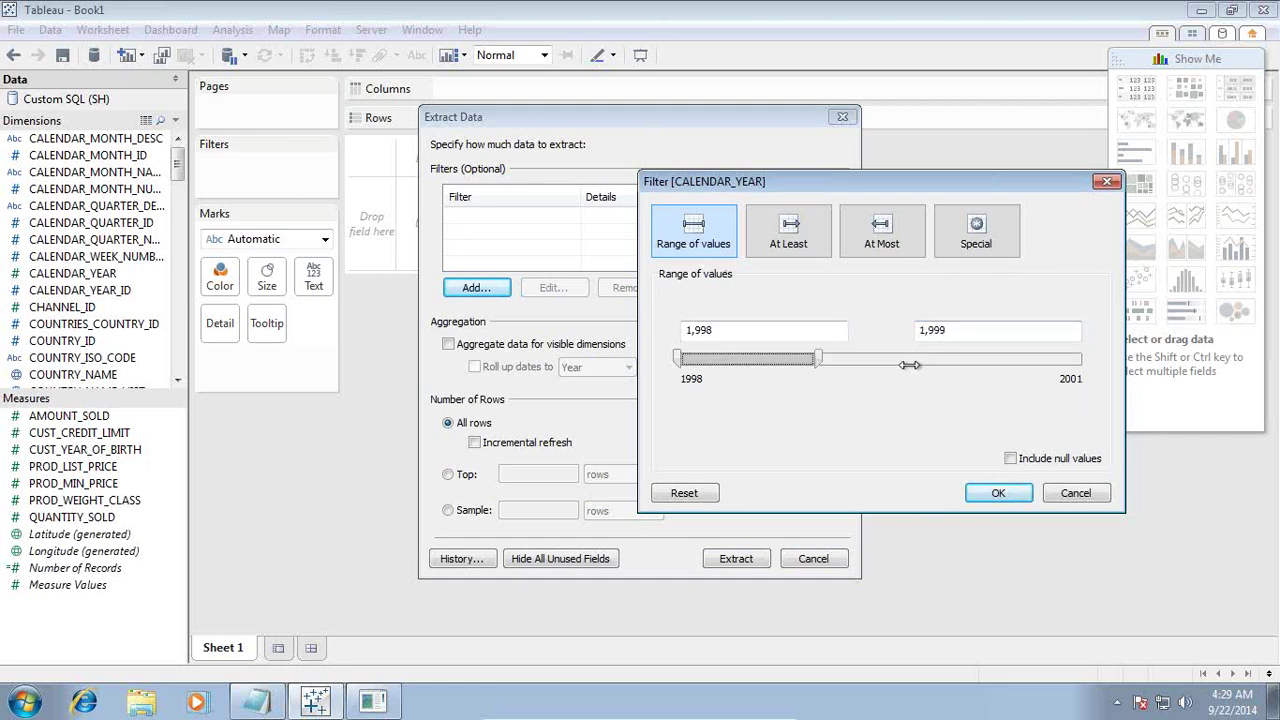
pyautogui.click(782, 246)
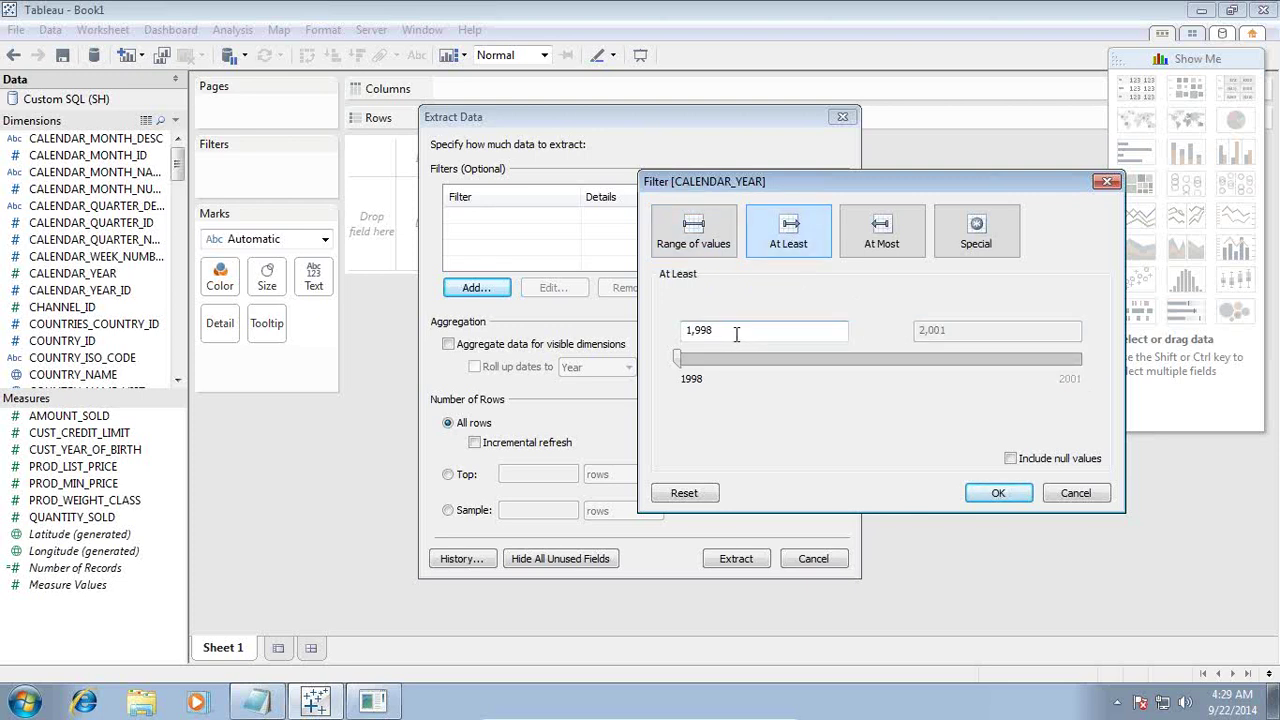
pyautogui.click(697, 240)
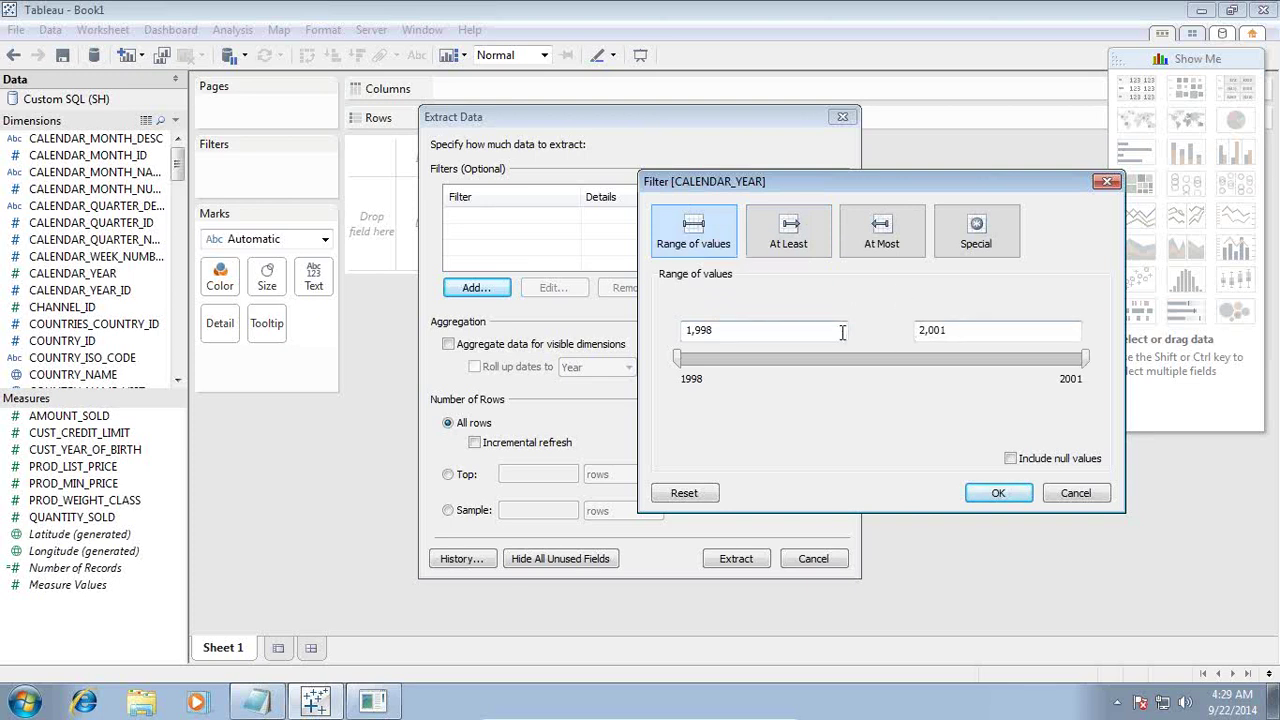
pyautogui.moveTo(1085, 358); pyautogui.dragTo(770, 365)
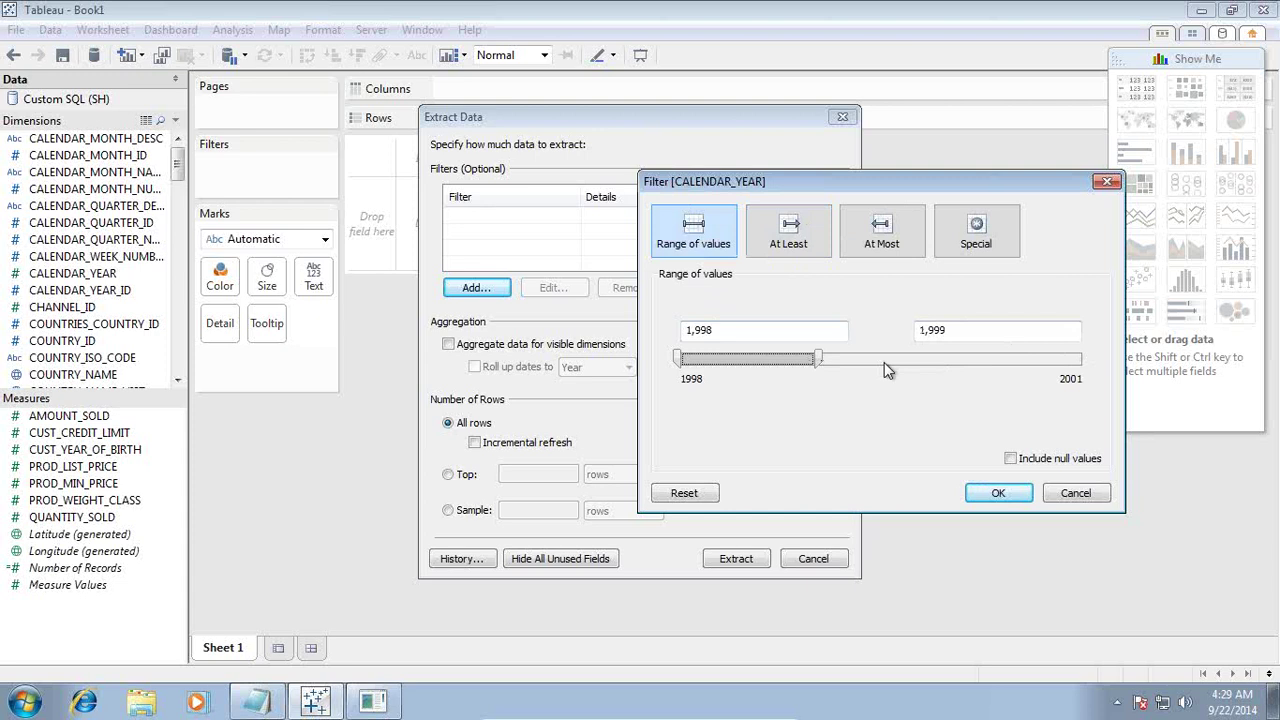
# Step: Apply the year filter and aggregate visible dimensions with dates rolled up to Year
pyautogui.click(1005, 499)
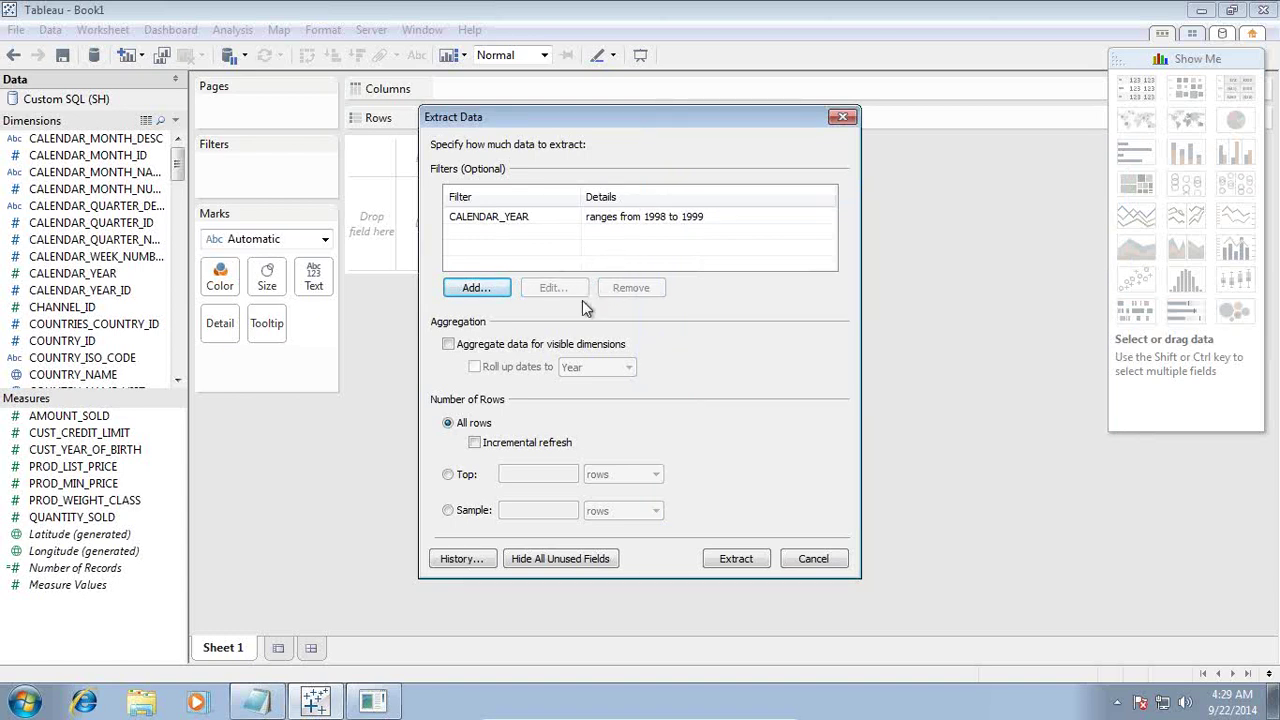
pyautogui.click(450, 345)
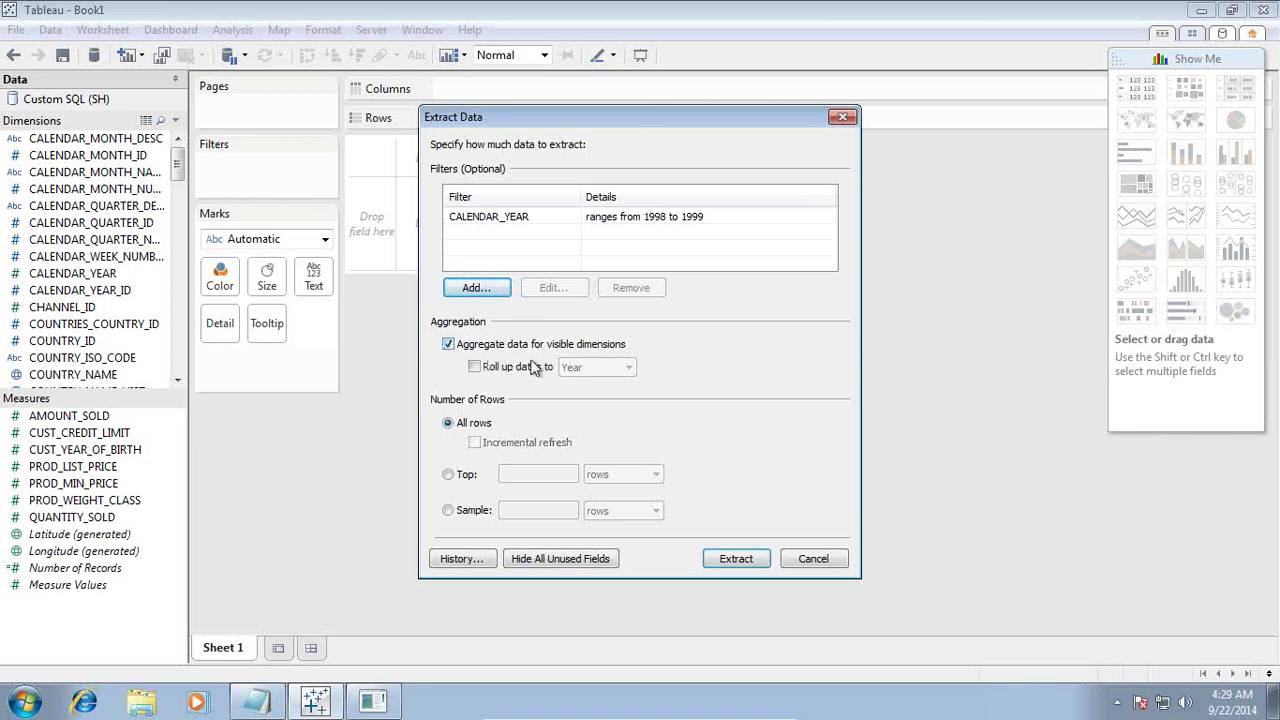
pyautogui.click(474, 367)
pyautogui.click(575, 369)
pyautogui.click(572, 371)
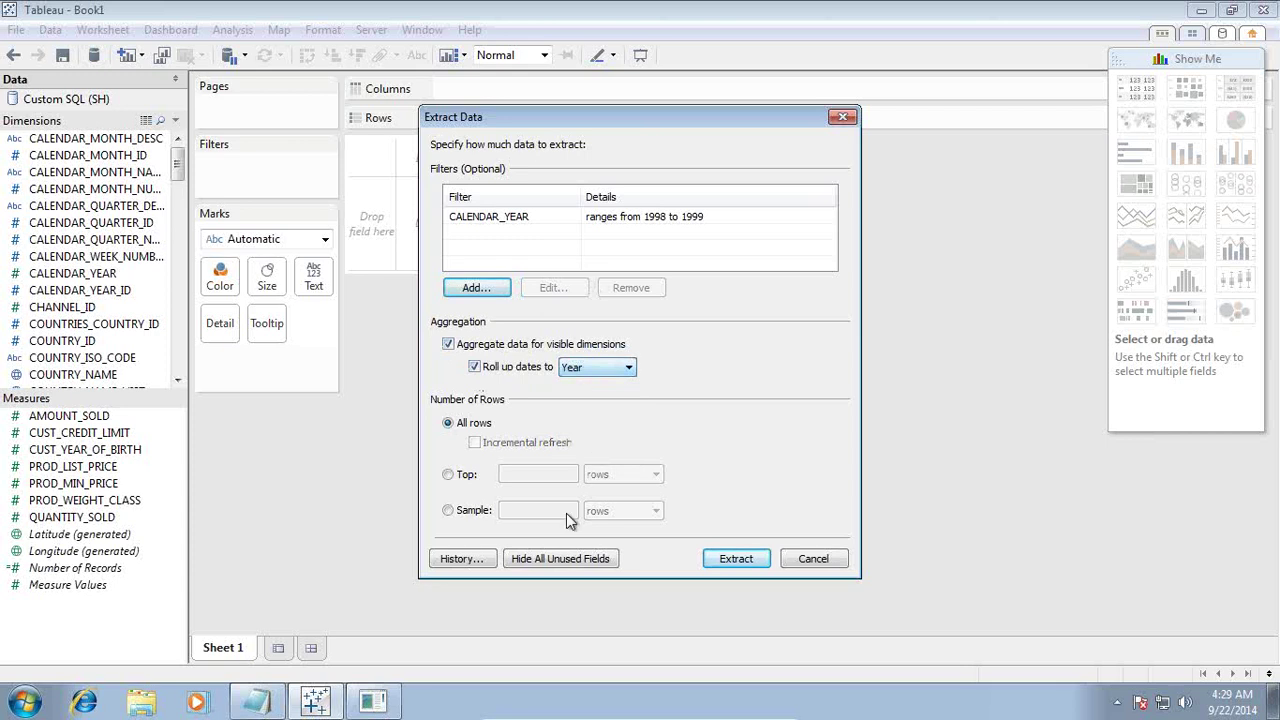
# Step: Clear all the SQL text from the Notepad window
pyautogui.click(262, 700)
pyautogui.moveTo(683, 170); pyautogui.dragTo(1275, 276)
pyautogui.press('Delete')
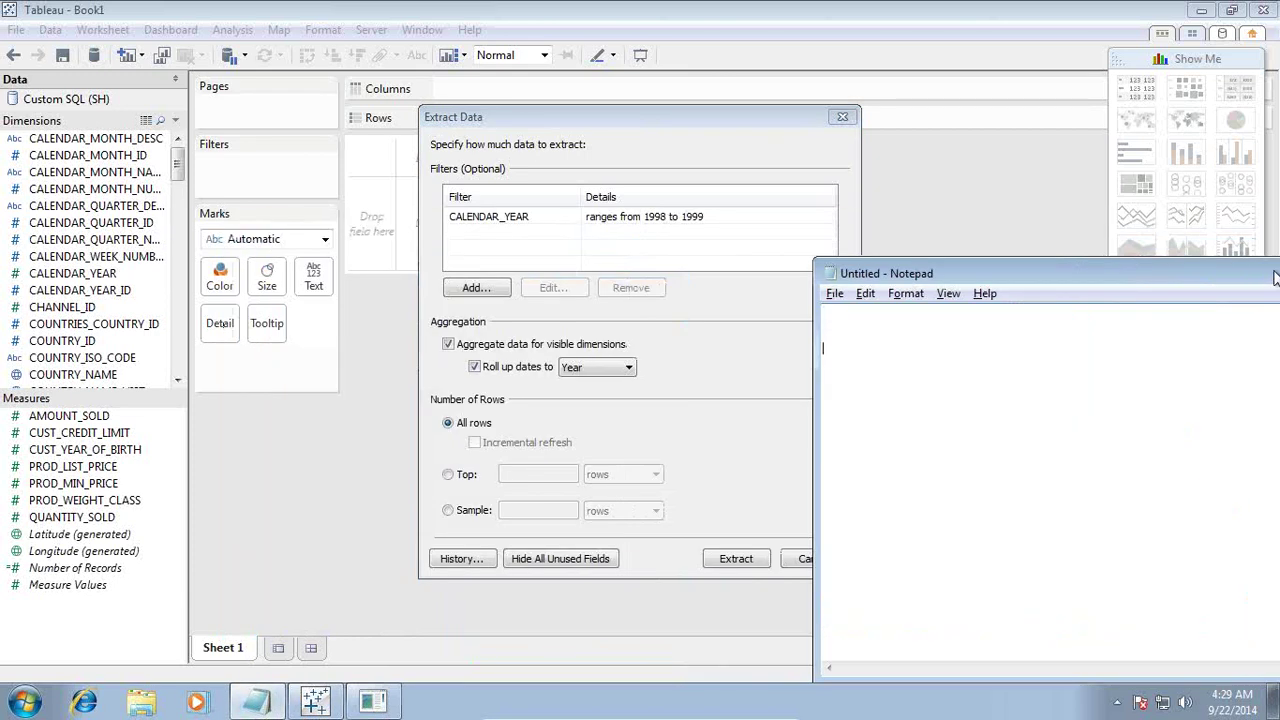
# Step: Write 'select sum(amount_sales),Year from... Group by Year' in Notepad, then turn off date roll-up
pyautogui.write('sele')
pyautogui.click(597, 368)
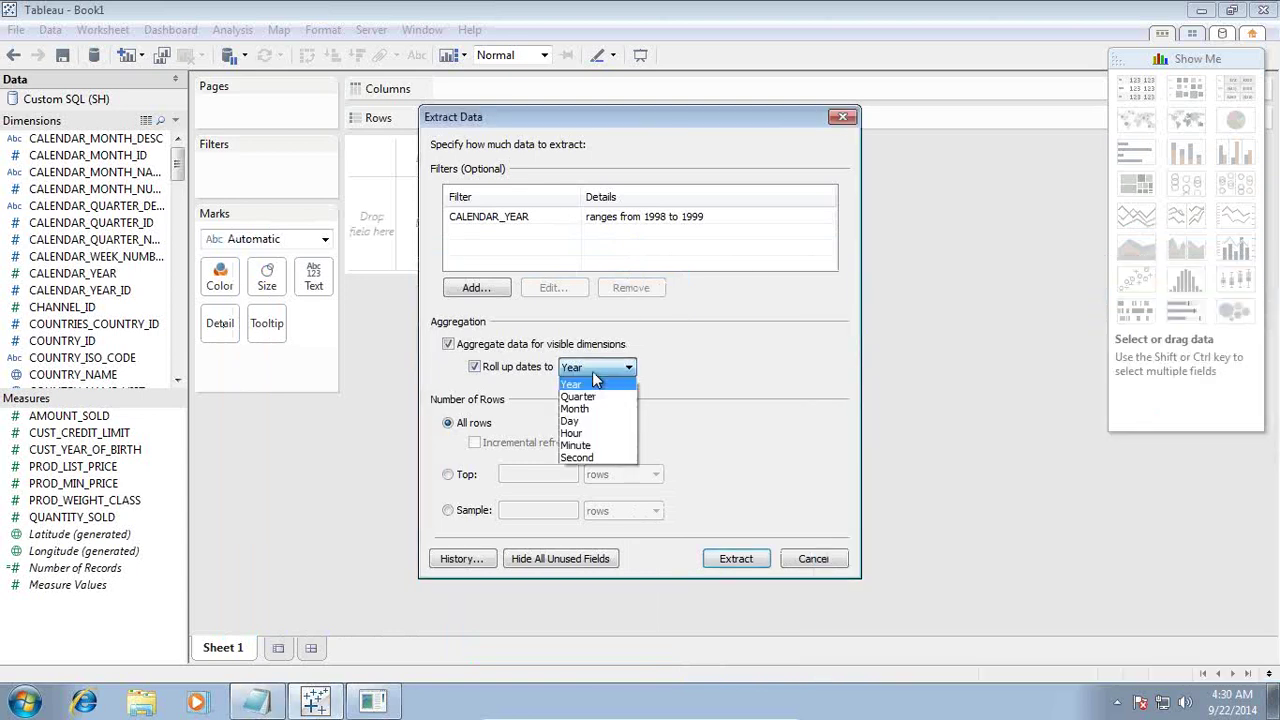
pyautogui.hotkey('alt', 'Tab')
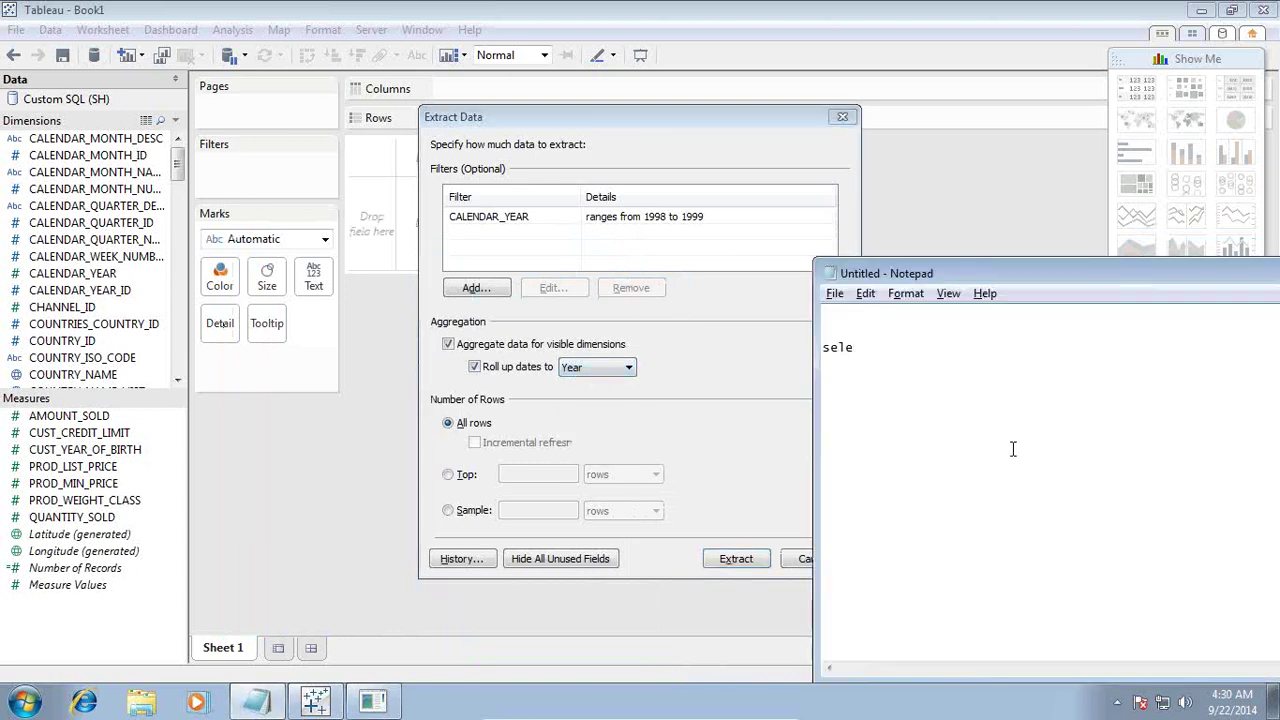
pyautogui.write('ct sum(a')
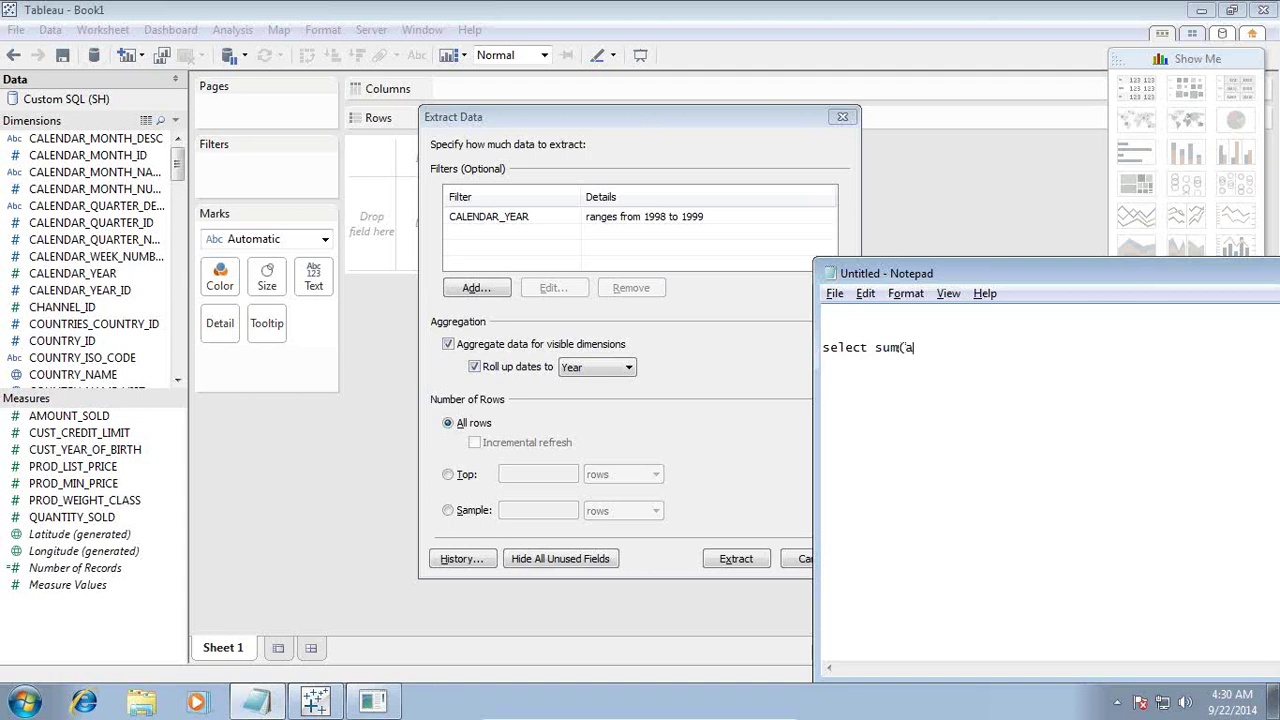
pyautogui.write('mount_sales),Year fro')
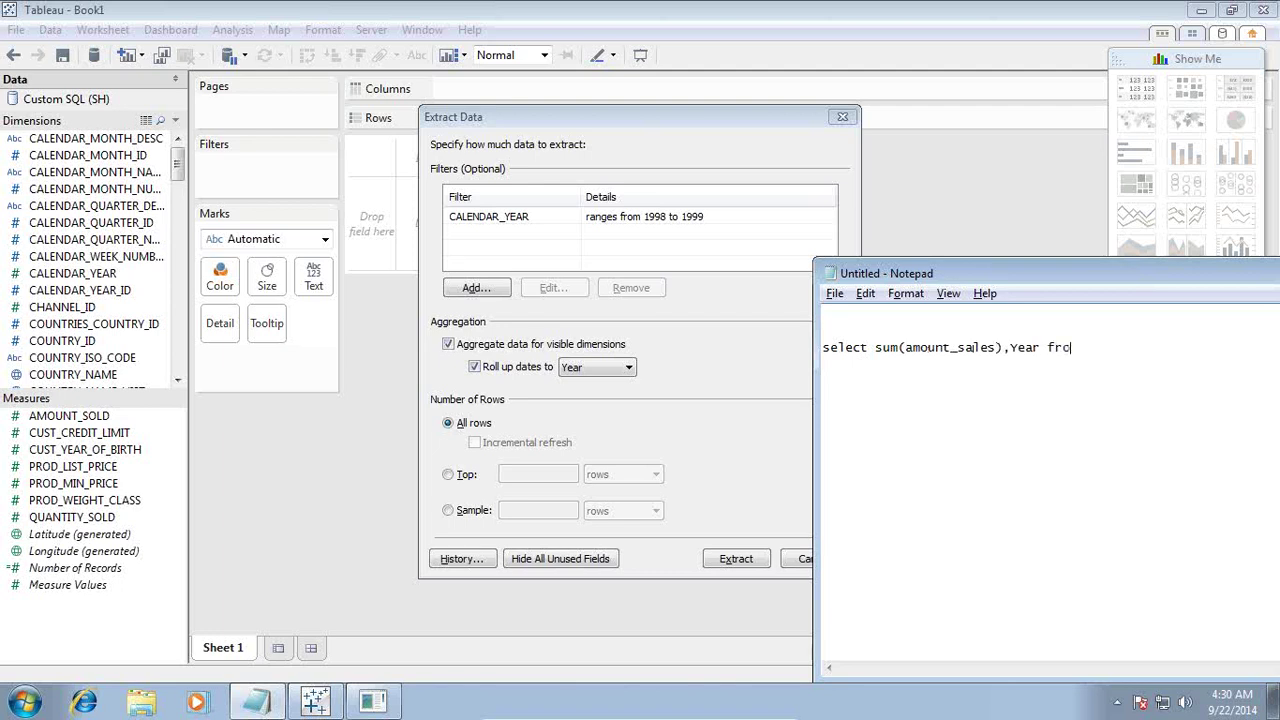
pyautogui.write('m...')
pyautogui.press('Return')
pyautogui.write('Group by, Year')
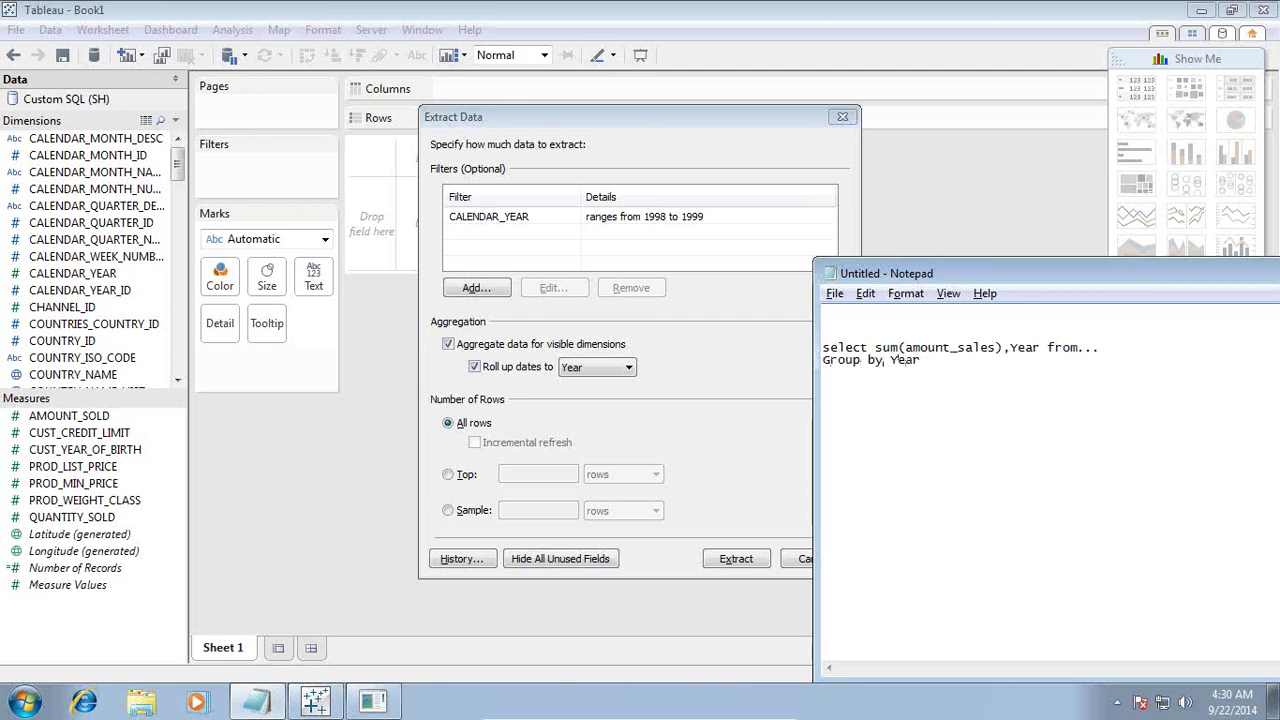
pyautogui.click(883, 360)
pyautogui.press('BackSpace')
pyautogui.click(476, 367)
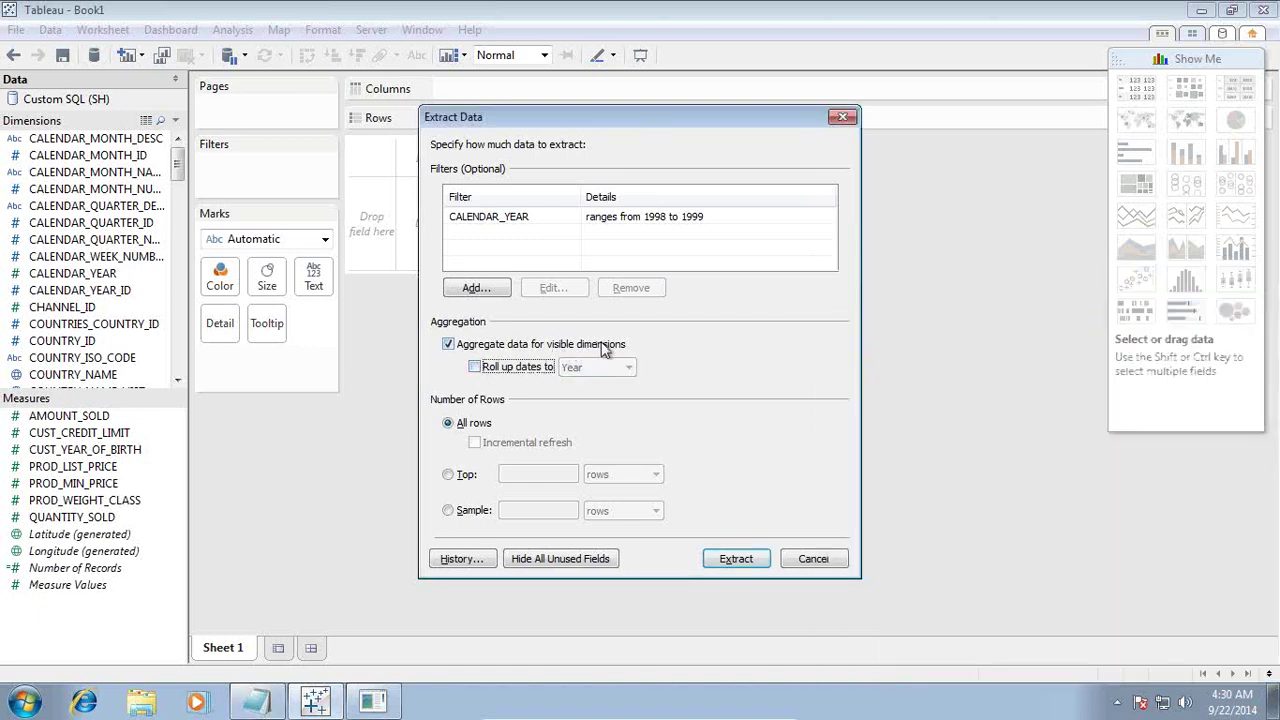
# Step: Select the CALENDAR_YEAR filter, re-enable 'Roll up dates to', and open its level list
pyautogui.click(500, 225)
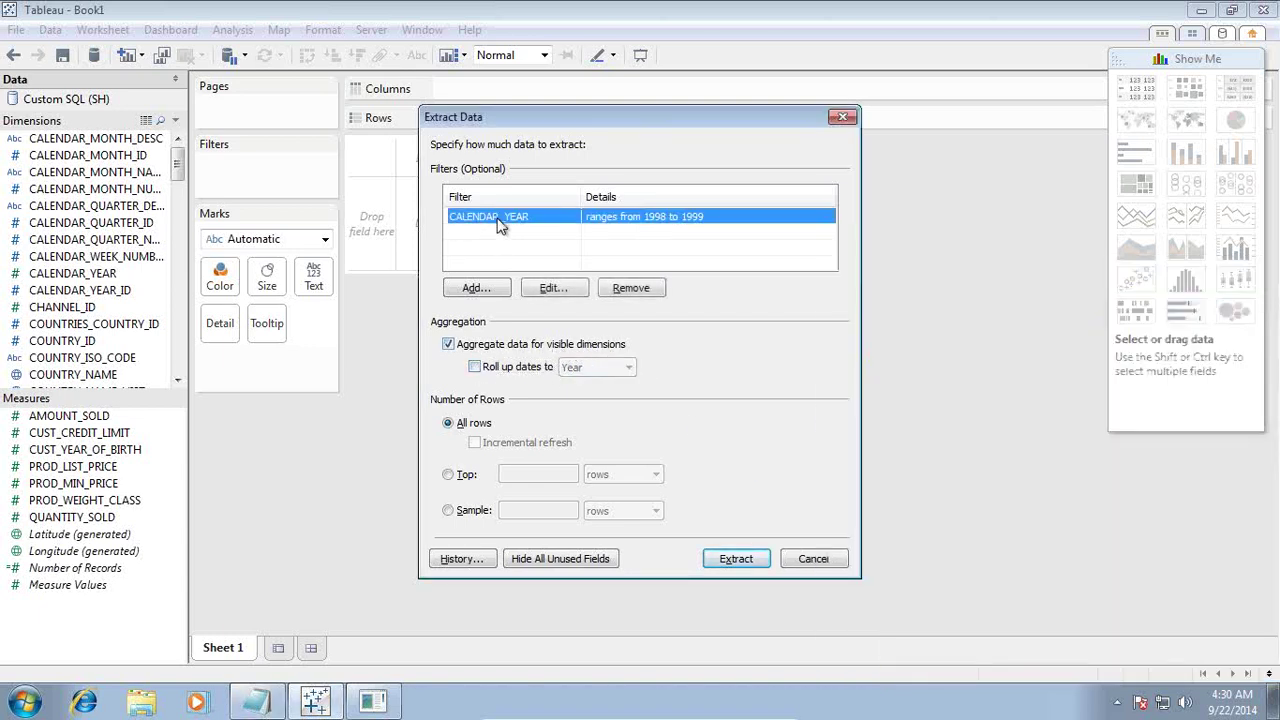
pyautogui.click(475, 367)
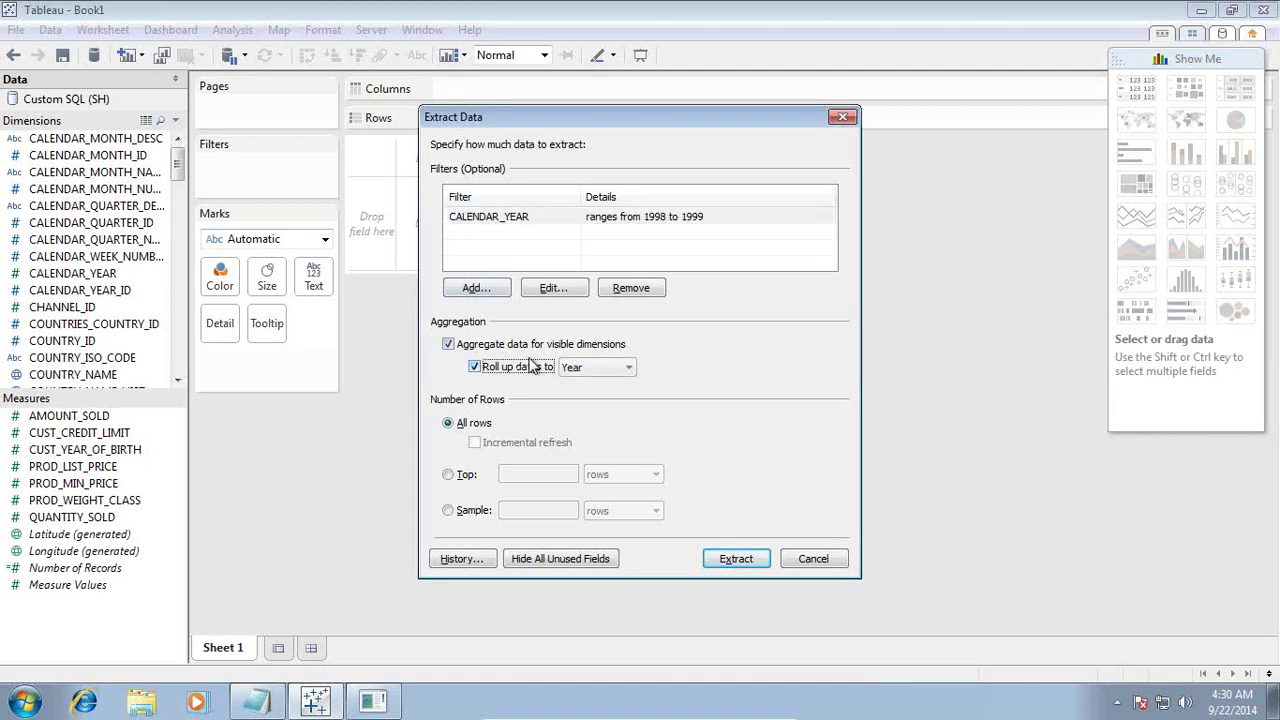
pyautogui.click(572, 367)
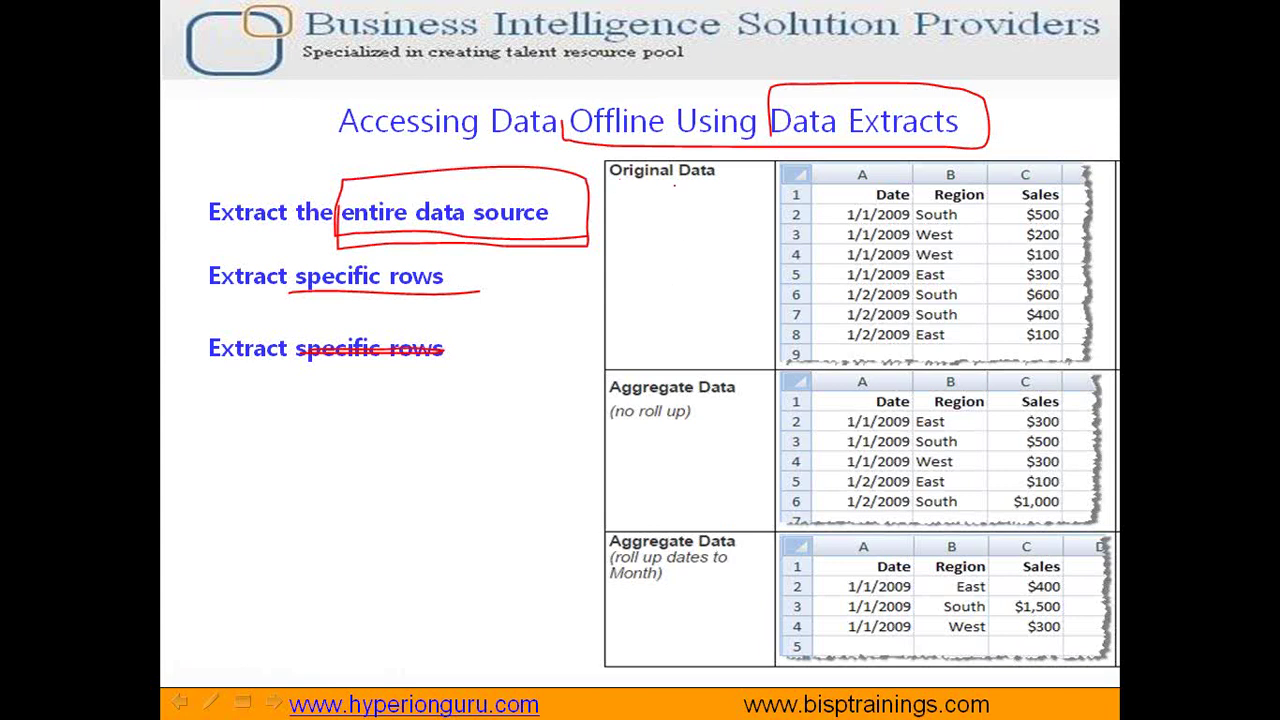
# Step: Mark the South $500 row and circle the Region heading in red ink
pyautogui.moveTo(973, 213); pyautogui.dragTo(1006, 213)
pyautogui.moveTo(933, 200)
pyautogui.mouseDown()
pyautogui.moveTo(998, 206)
pyautogui.moveTo(995, 184)
pyautogui.mouseUp()
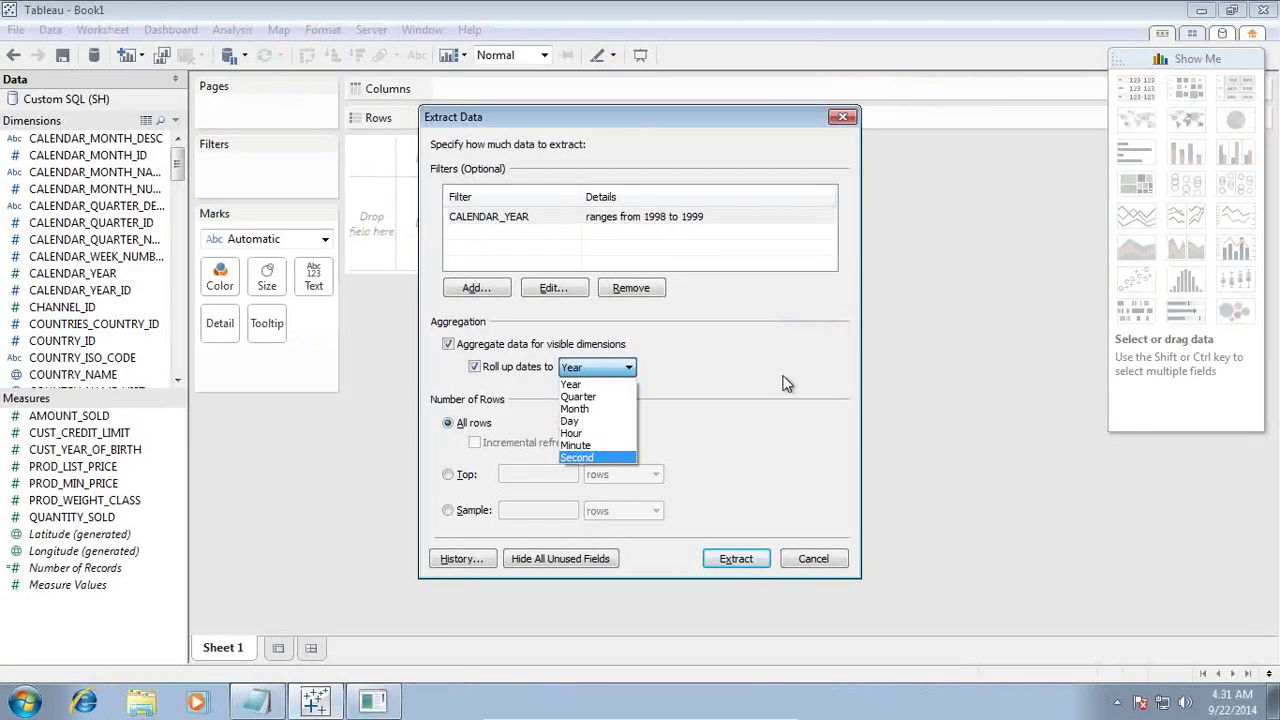
# Step: Set the extract to a 100-row sample with date roll-up off and start extracting
pyautogui.click(712, 382)
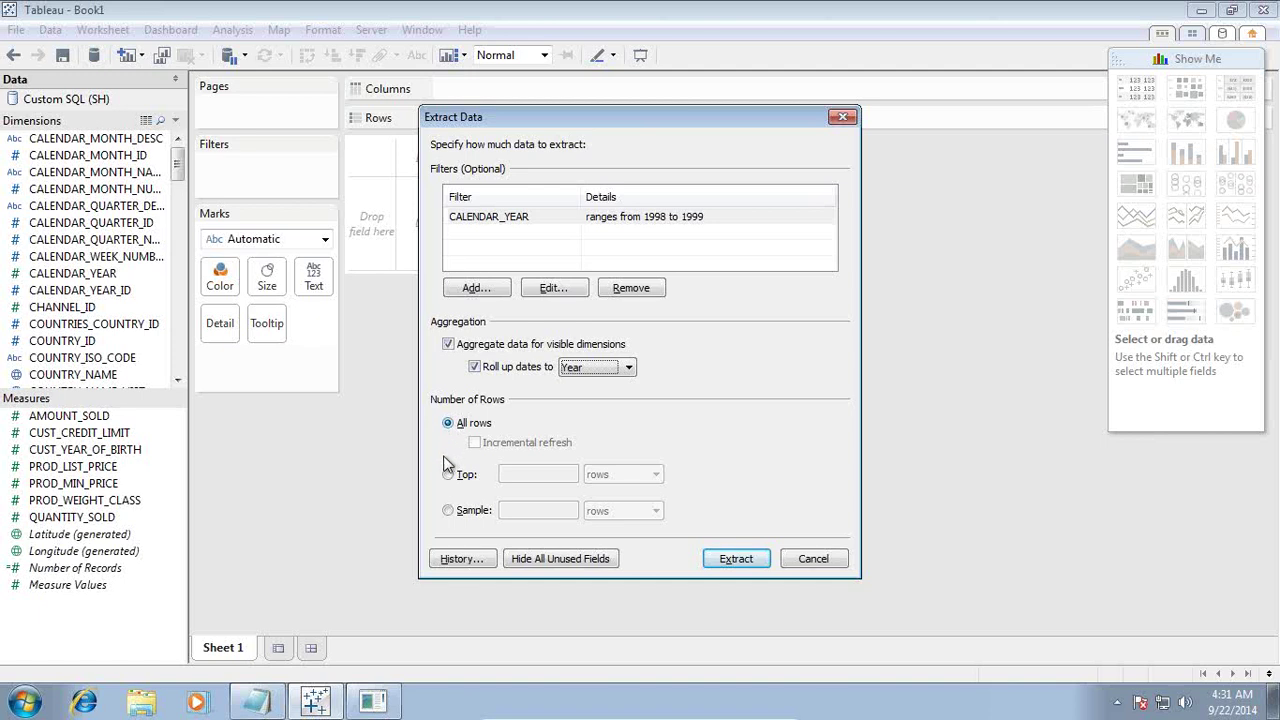
pyautogui.click(448, 511)
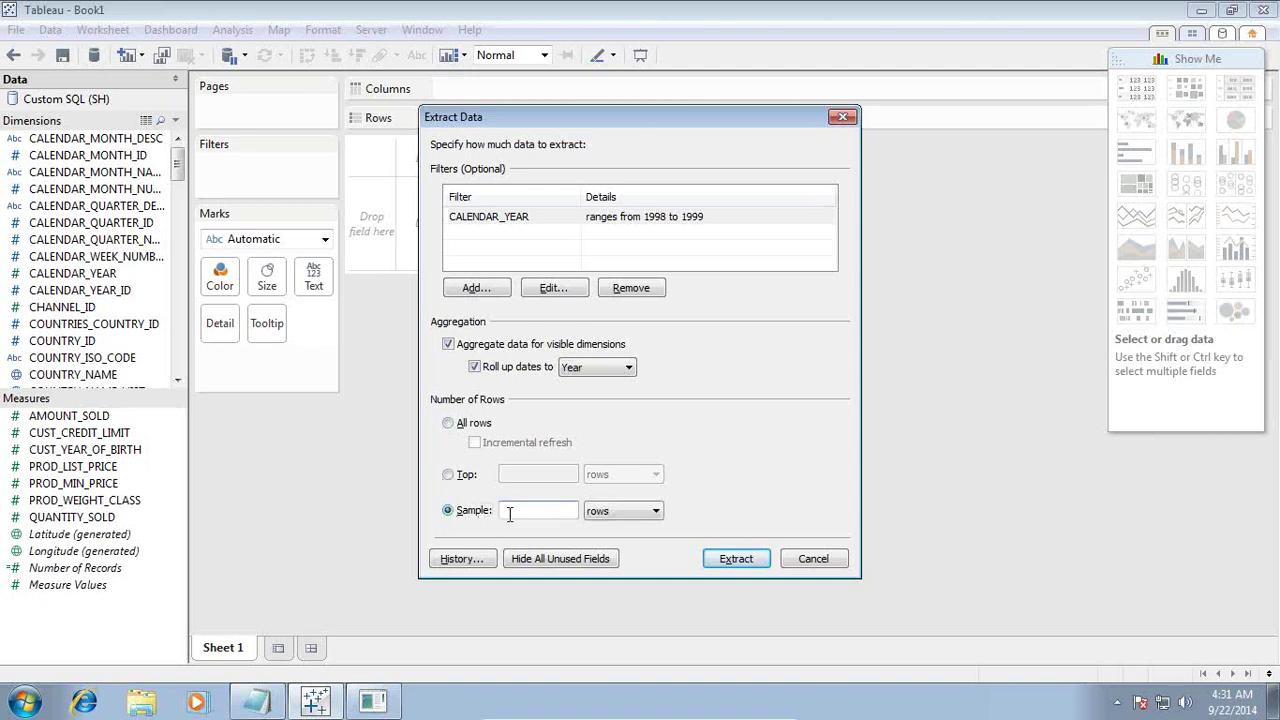
pyautogui.write('100')
pyautogui.click(473, 368)
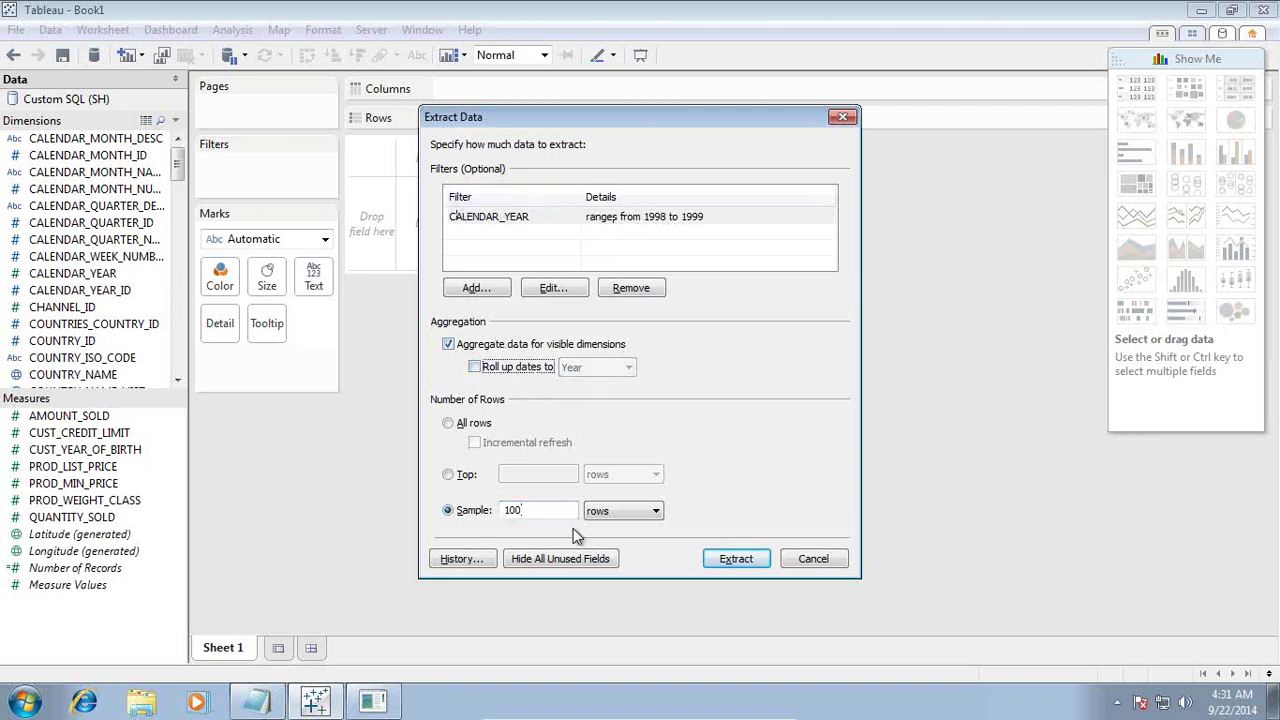
pyautogui.click(740, 562)
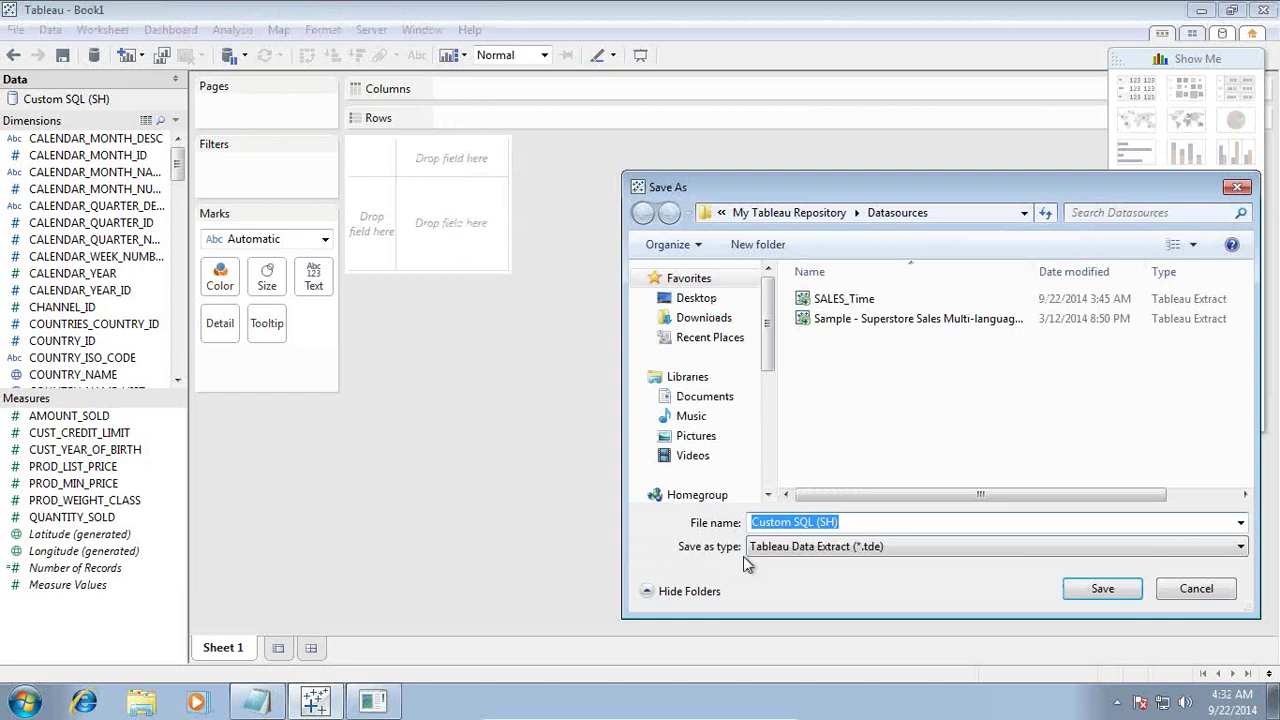
# Step: Save the extract as Current_Year_Sales and exit the virtual machine's full-screen view
pyautogui.click(889, 522)
pyautogui.moveTo(889, 522); pyautogui.dragTo(667, 532)
pyautogui.write('Cu')
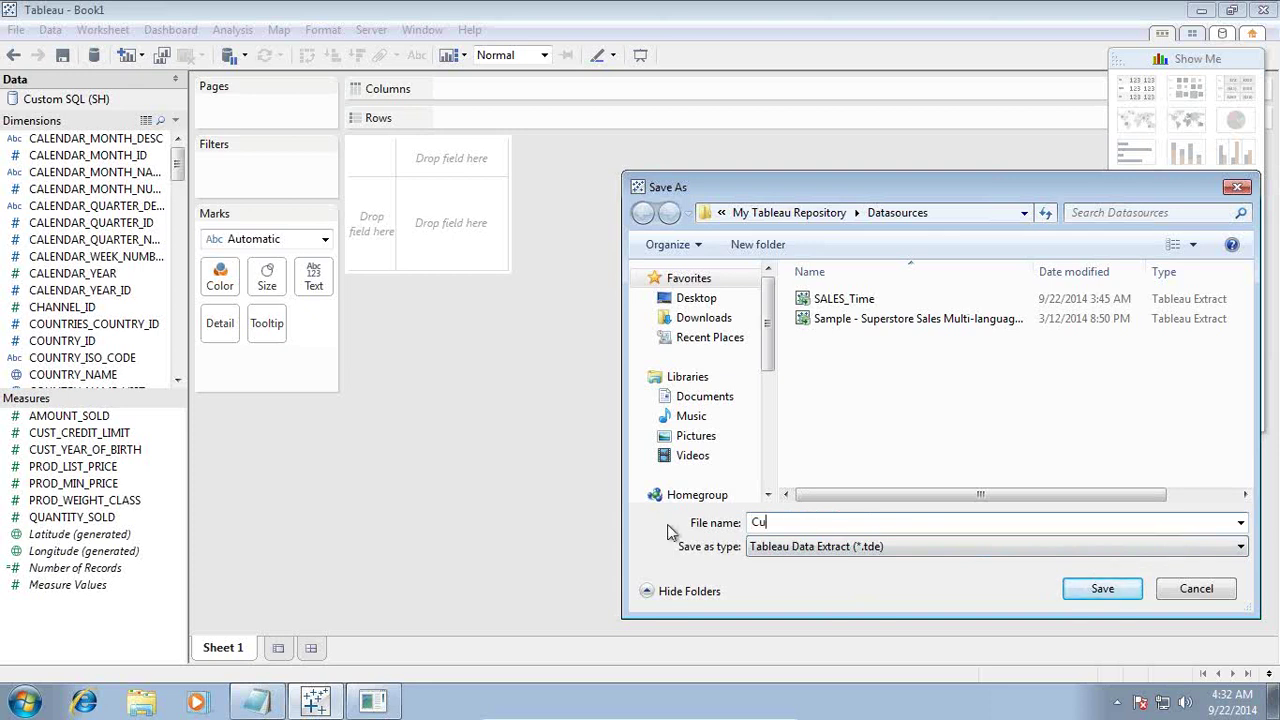
pyautogui.write('rrent_Year_Sake')
pyautogui.press('BackSpace')
pyautogui.press('BackSpace')
pyautogui.write('les')
pyautogui.click(1100, 588)
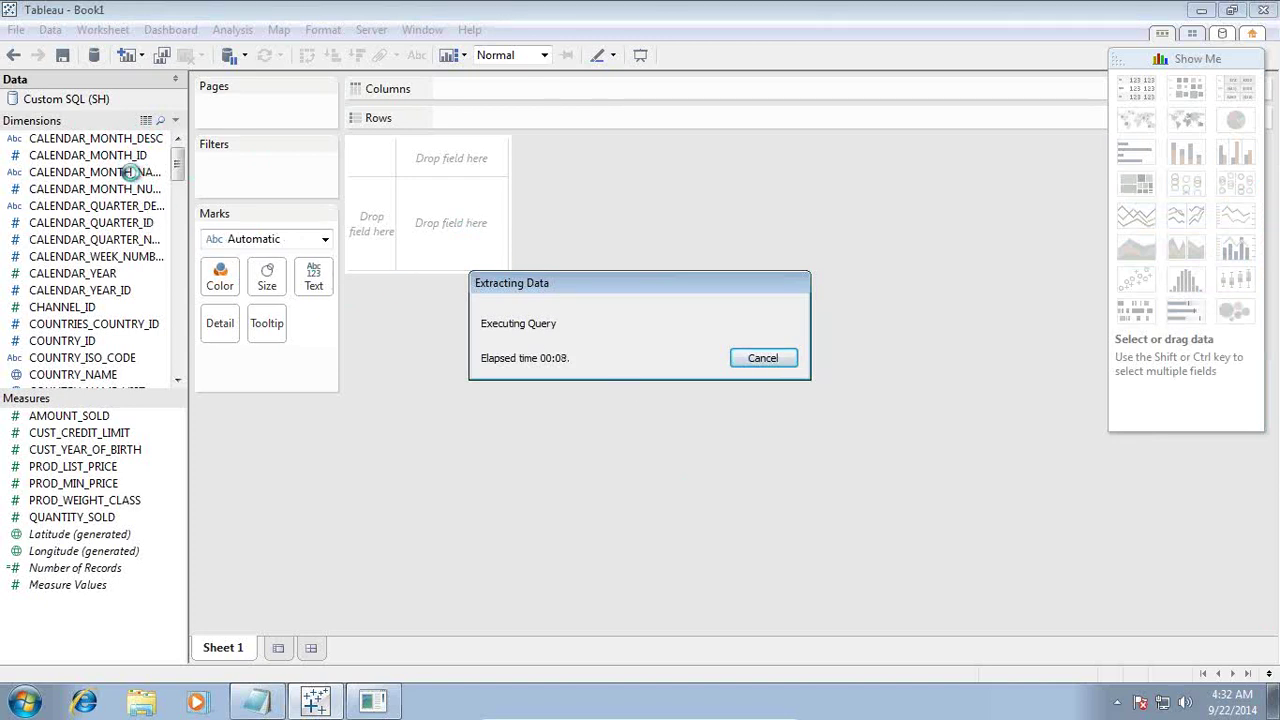
pyautogui.moveTo(570, 715)
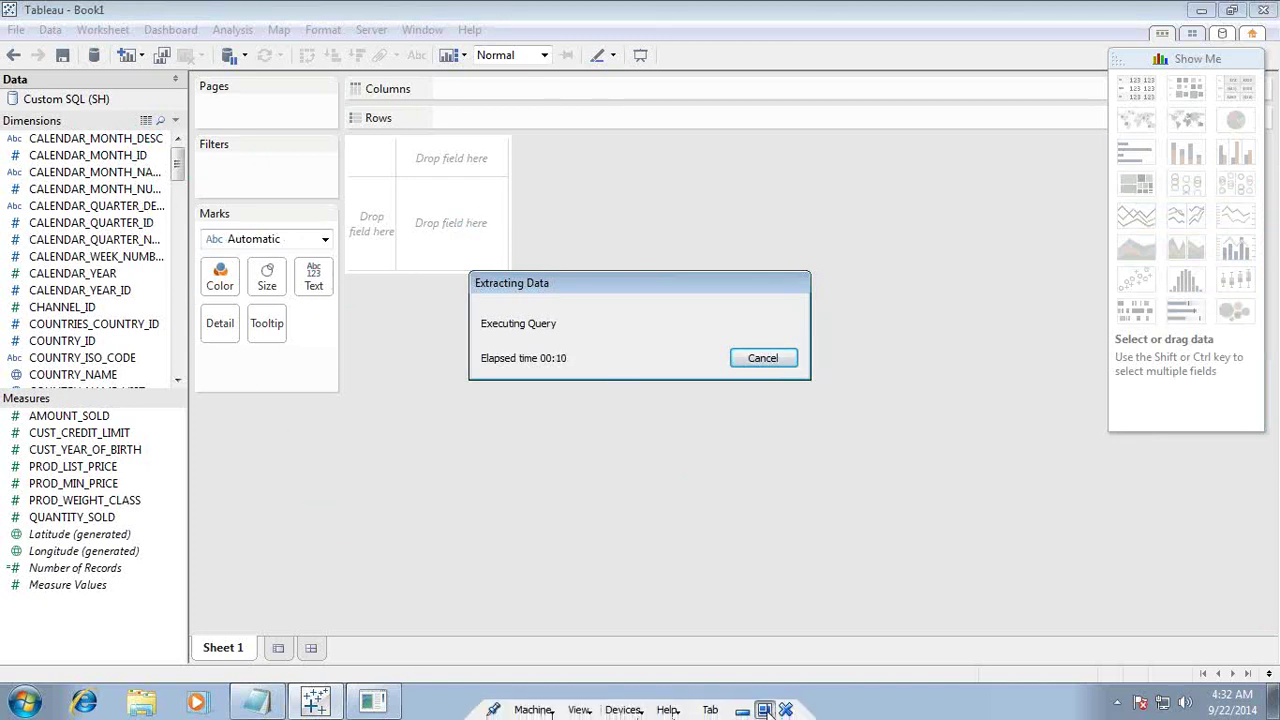
pyautogui.click(764, 710)
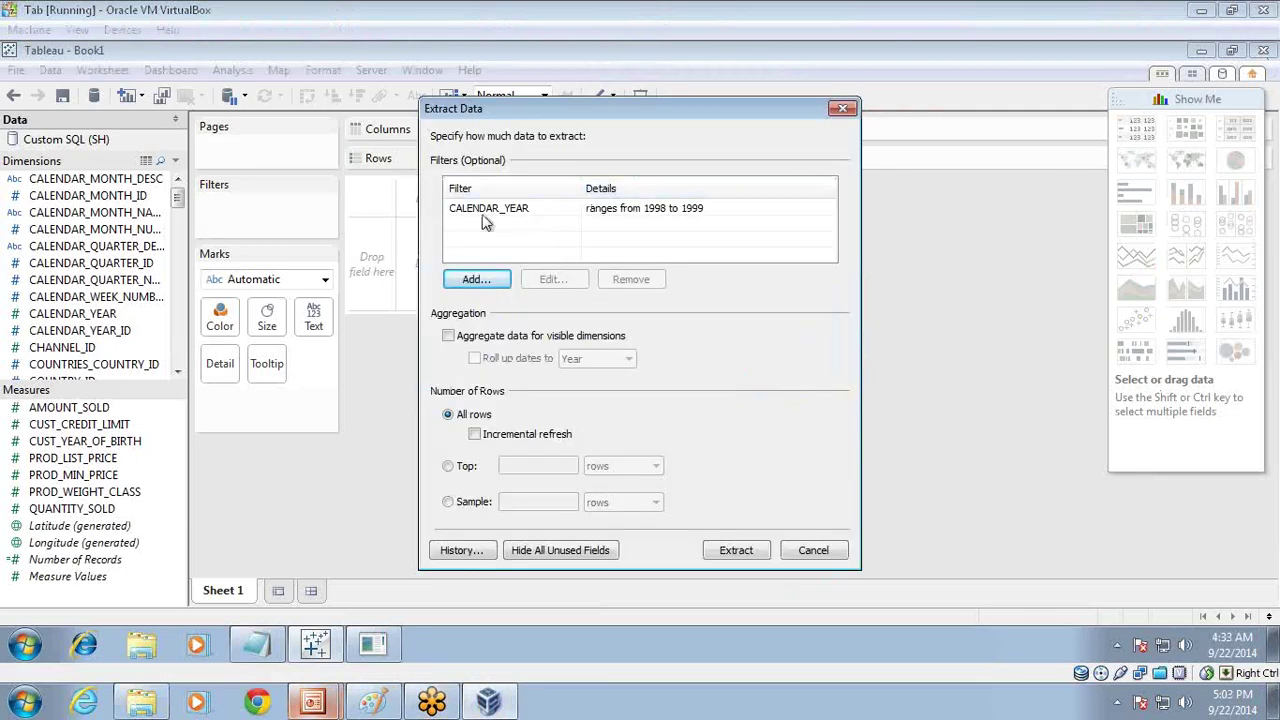
# Step: Replace the CALENDAR_YEAR extract filter with a 1998–1999 range
pyautogui.click(550, 210)
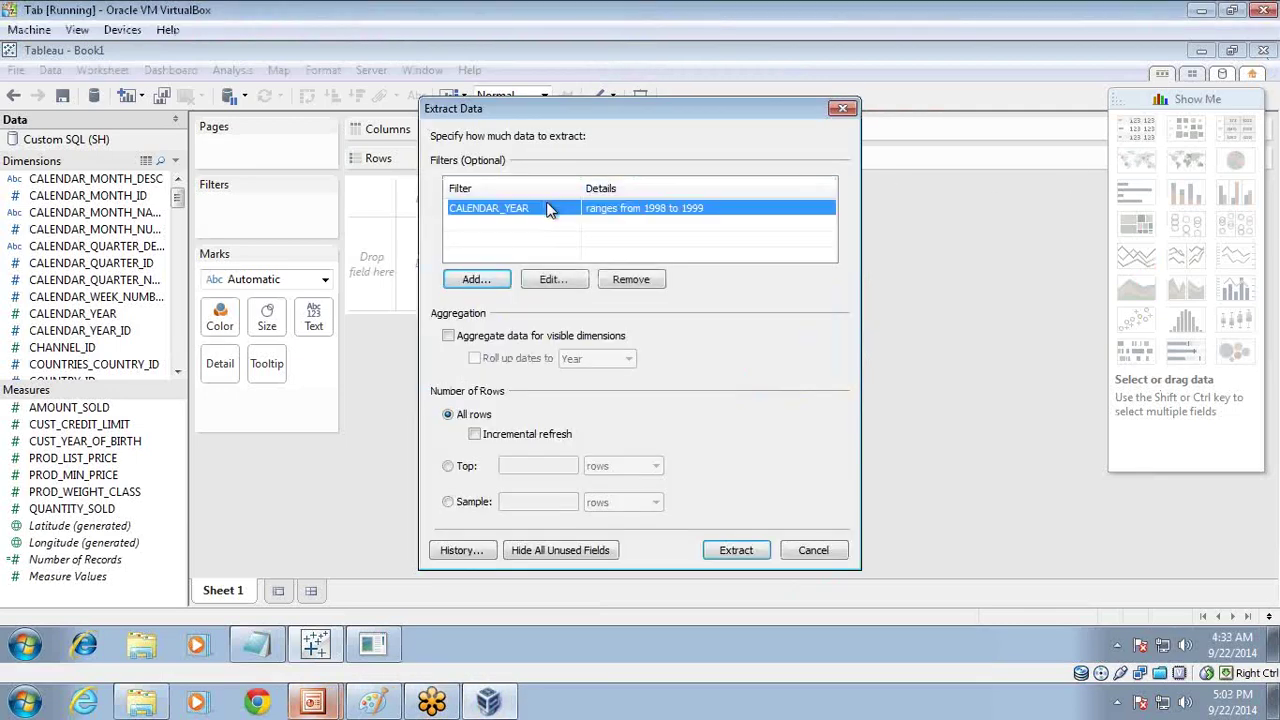
pyautogui.click(630, 279)
pyautogui.click(493, 280)
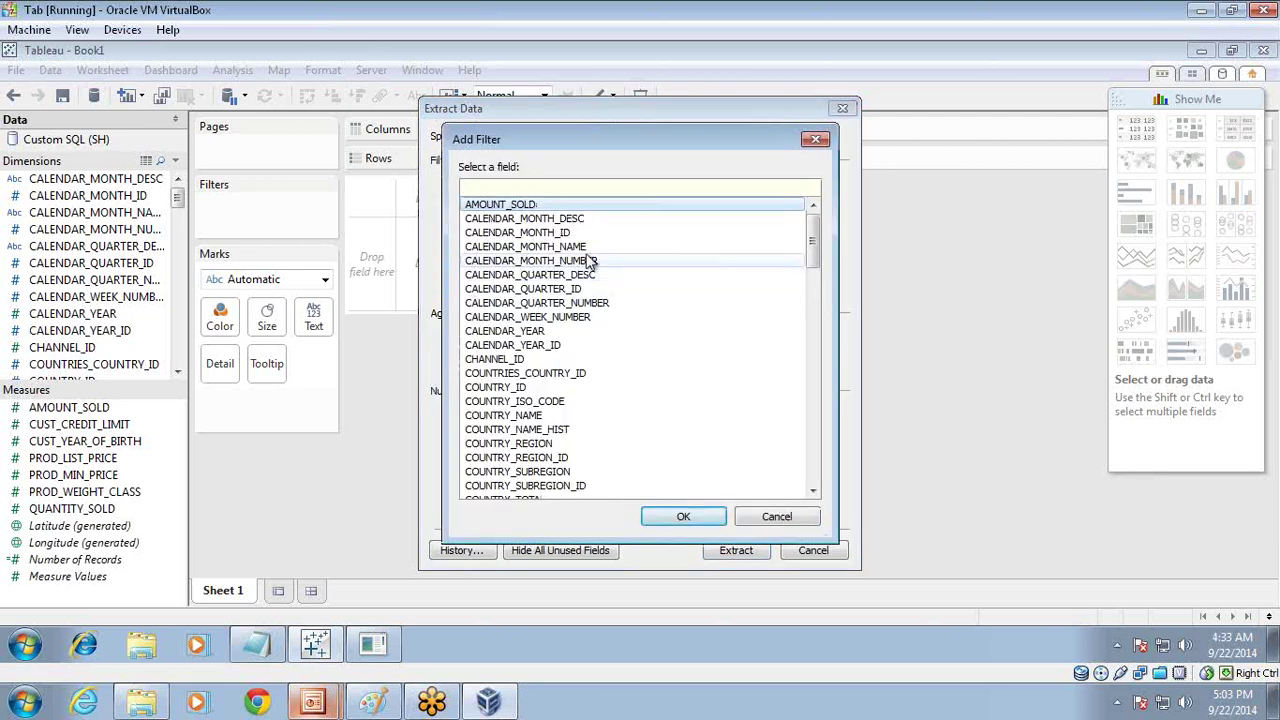
pyautogui.click(530, 331)
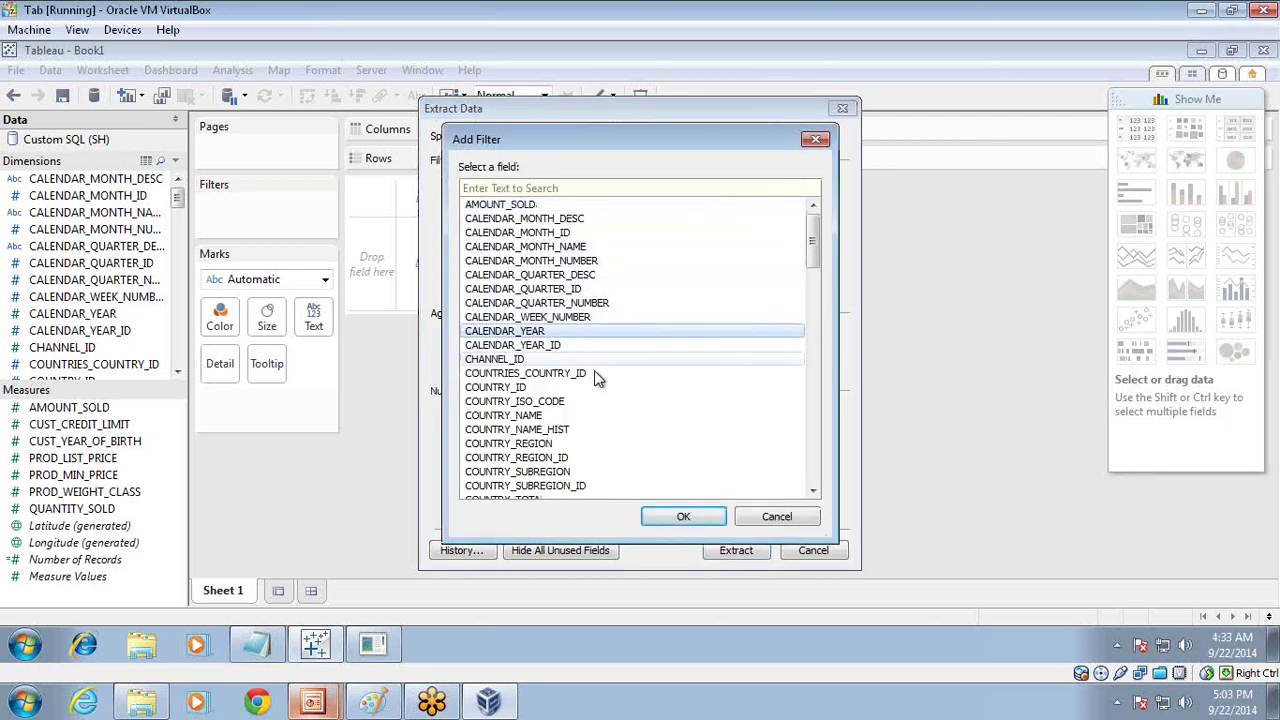
pyautogui.click(665, 522)
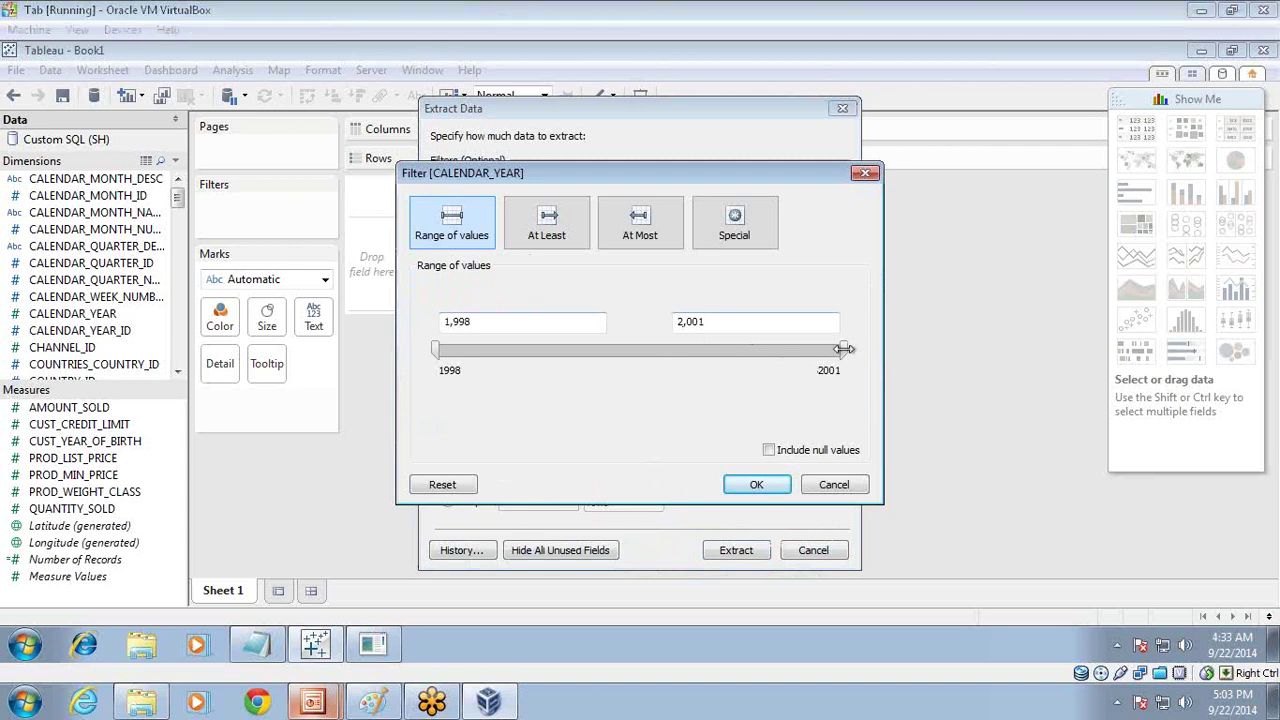
pyautogui.moveTo(843, 349); pyautogui.dragTo(575, 350)
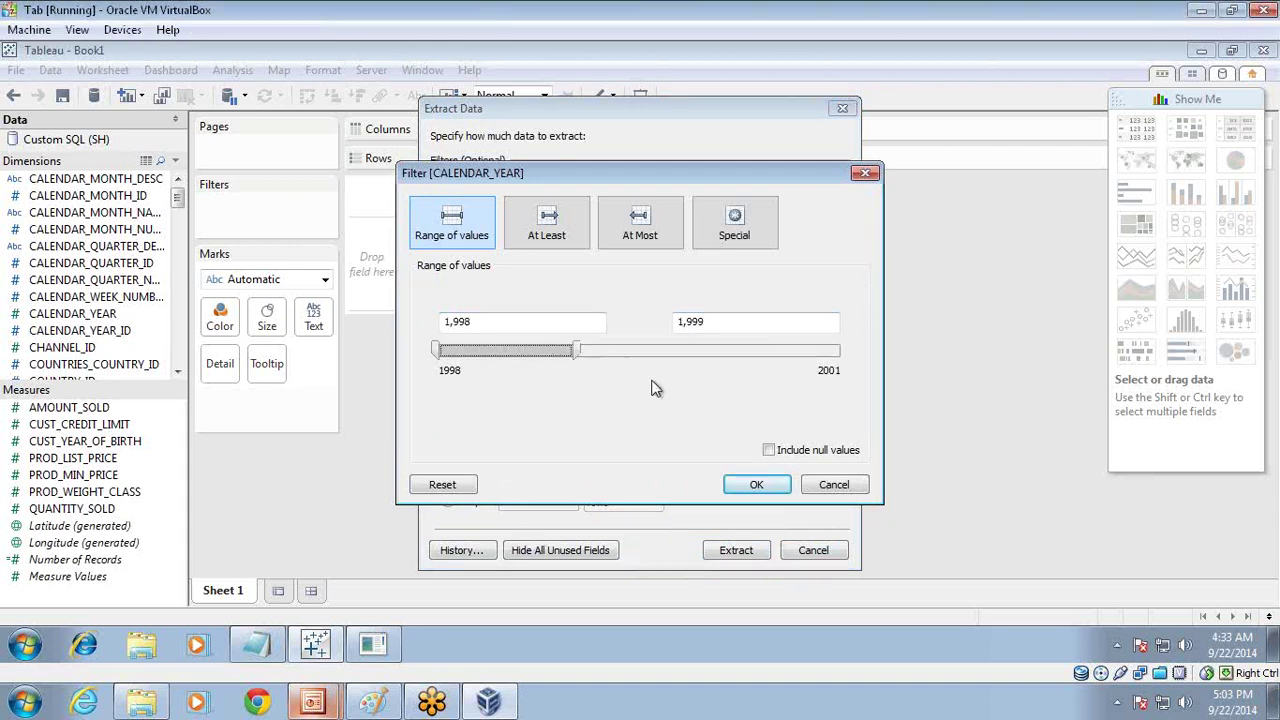
pyautogui.click(785, 487)
# Step: Add a PROD_CATEGORY extract filter keeping only Electronics
pyautogui.click(485, 279)
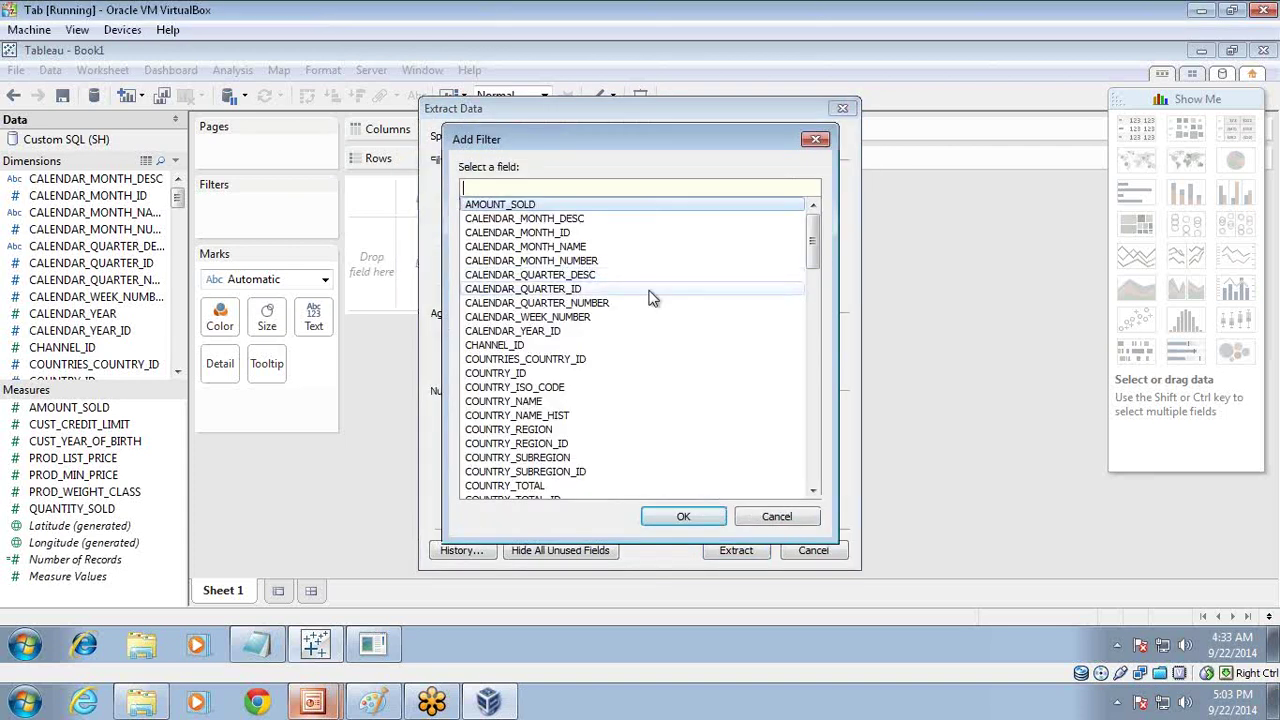
pyautogui.moveTo(812, 242); pyautogui.dragTo(806, 396)
pyautogui.click(530, 388)
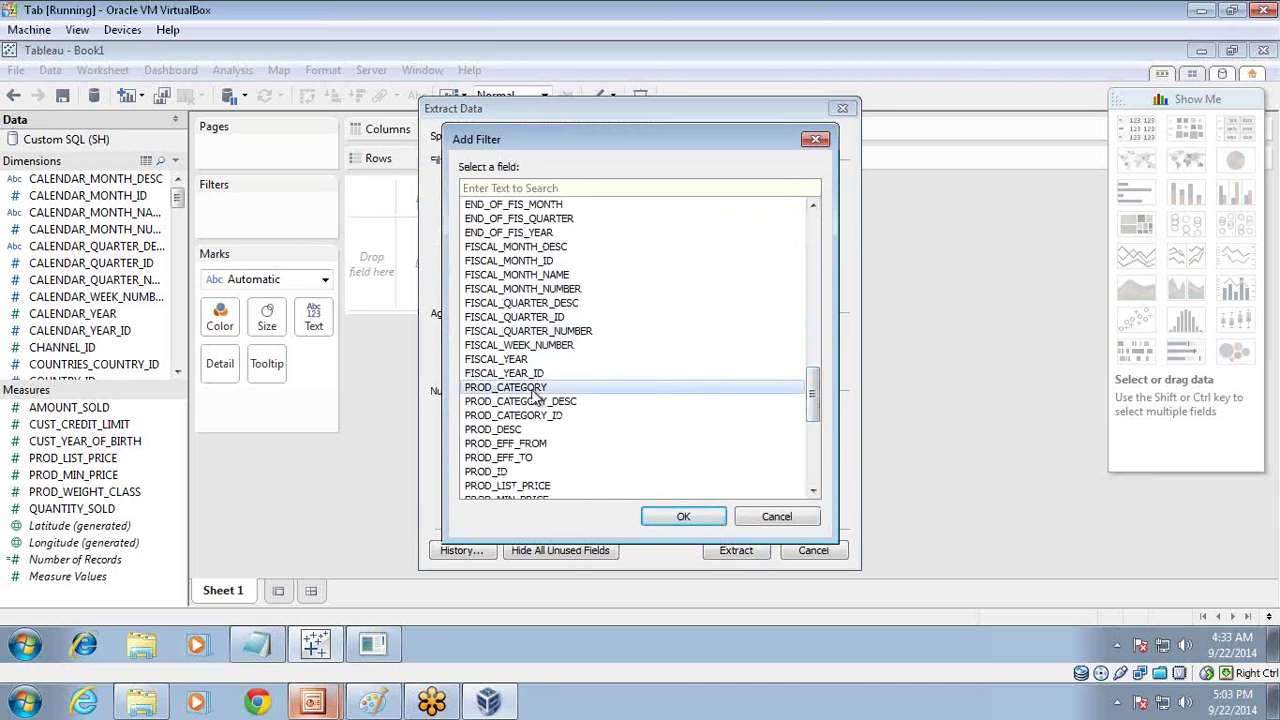
pyautogui.click(683, 516)
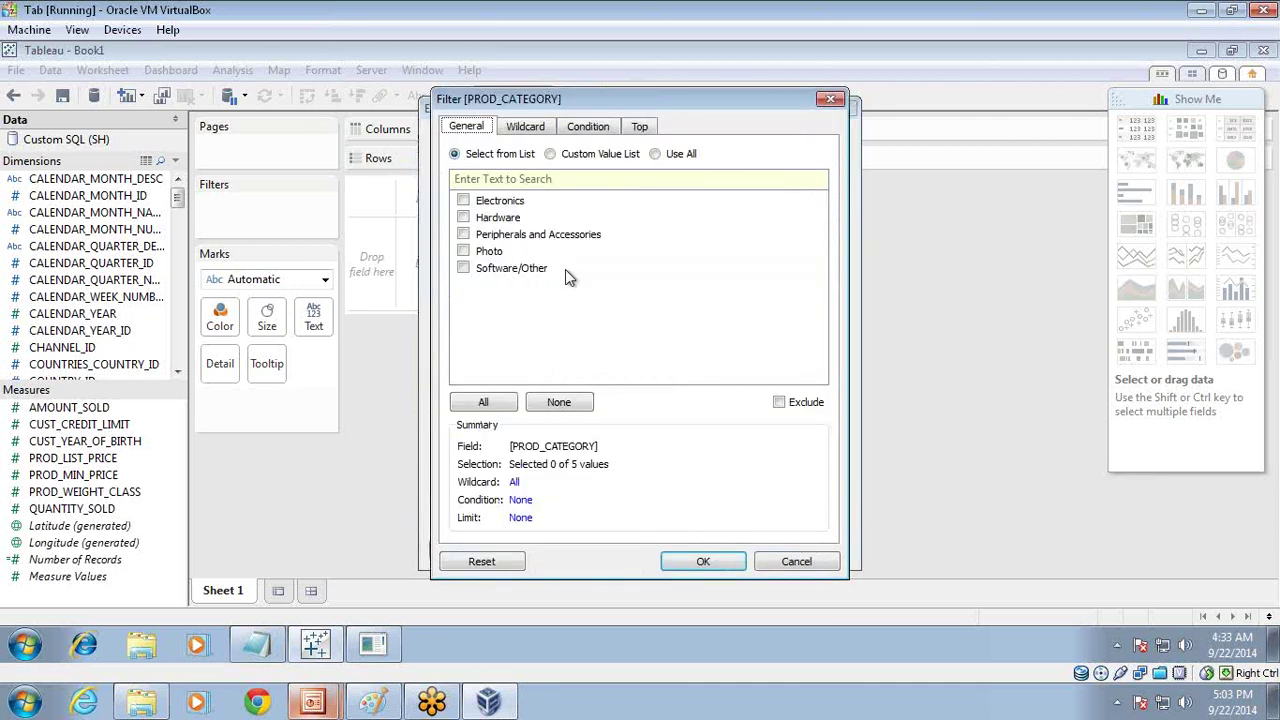
pyautogui.click(463, 201)
pyautogui.click(686, 566)
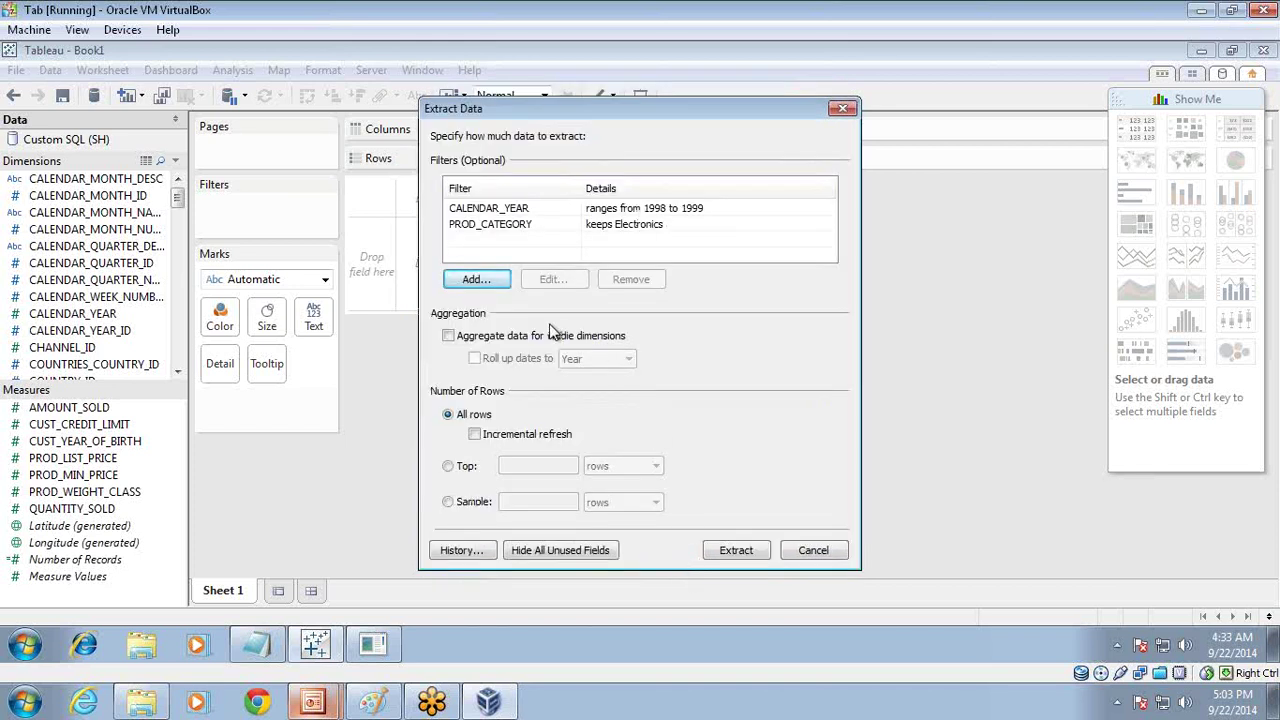
# Step: Add a trial AMOUNT_SOLD extract filter accepting its full value range
pyautogui.click(475, 279)
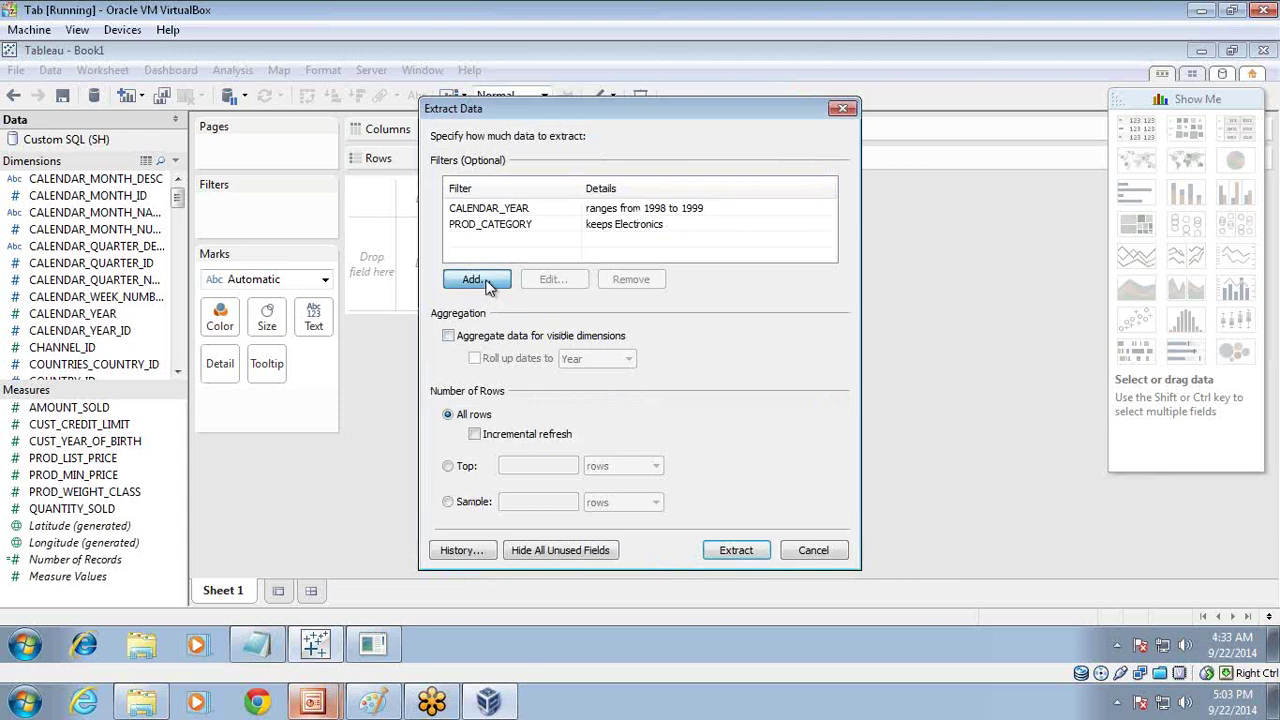
pyautogui.click(813, 491)
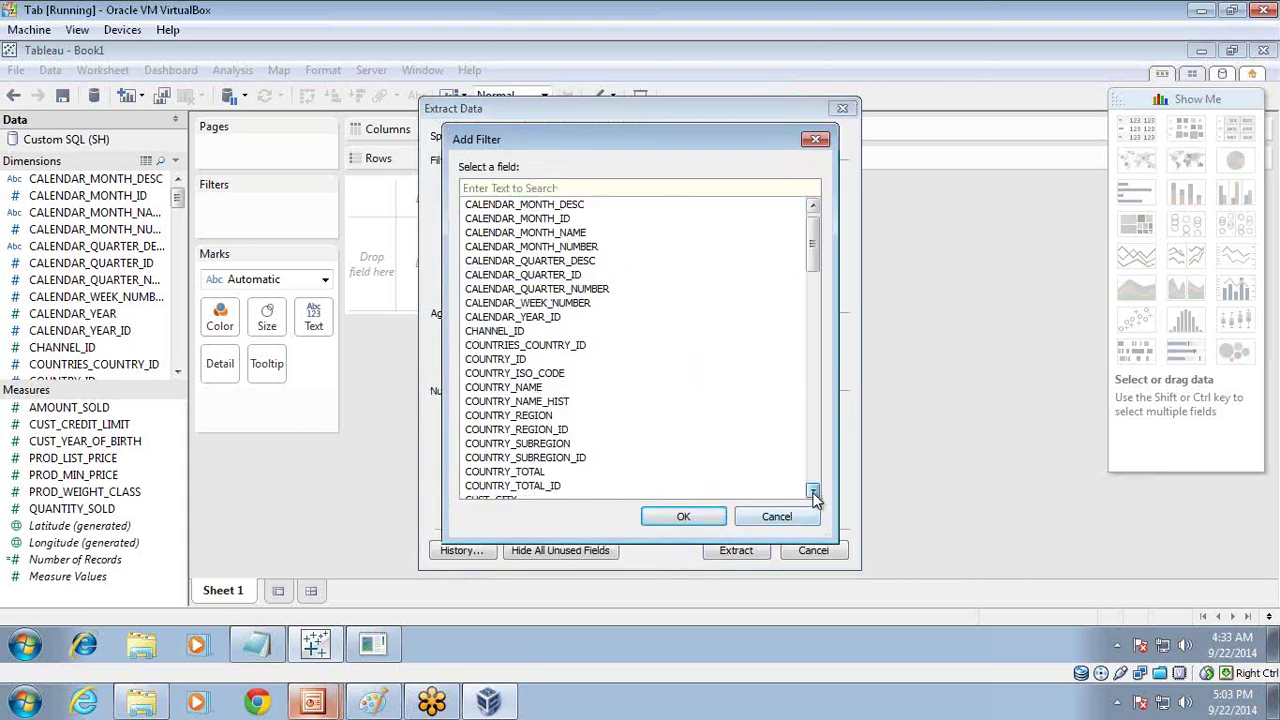
pyautogui.click(813, 491)
pyautogui.click(813, 491)
pyautogui.click(813, 491)
pyautogui.click(813, 491)
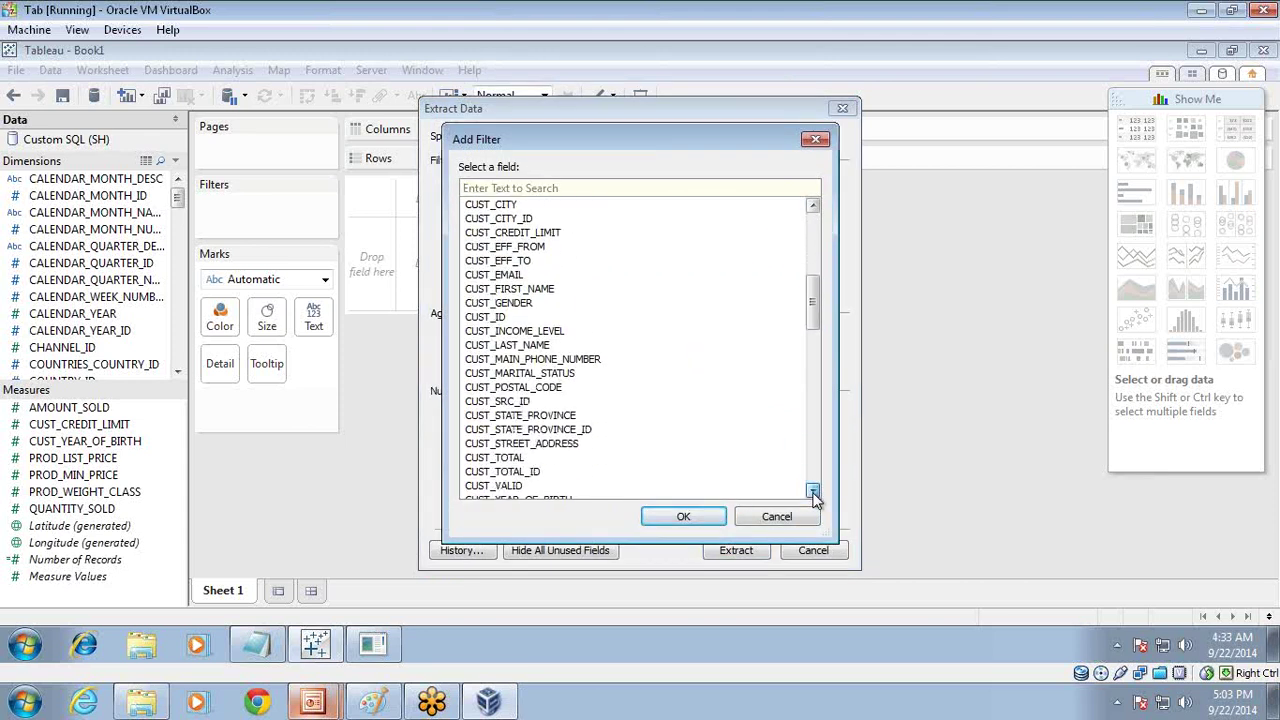
pyautogui.click(813, 491)
pyautogui.click(813, 491)
pyautogui.click(813, 491)
pyautogui.click(813, 491)
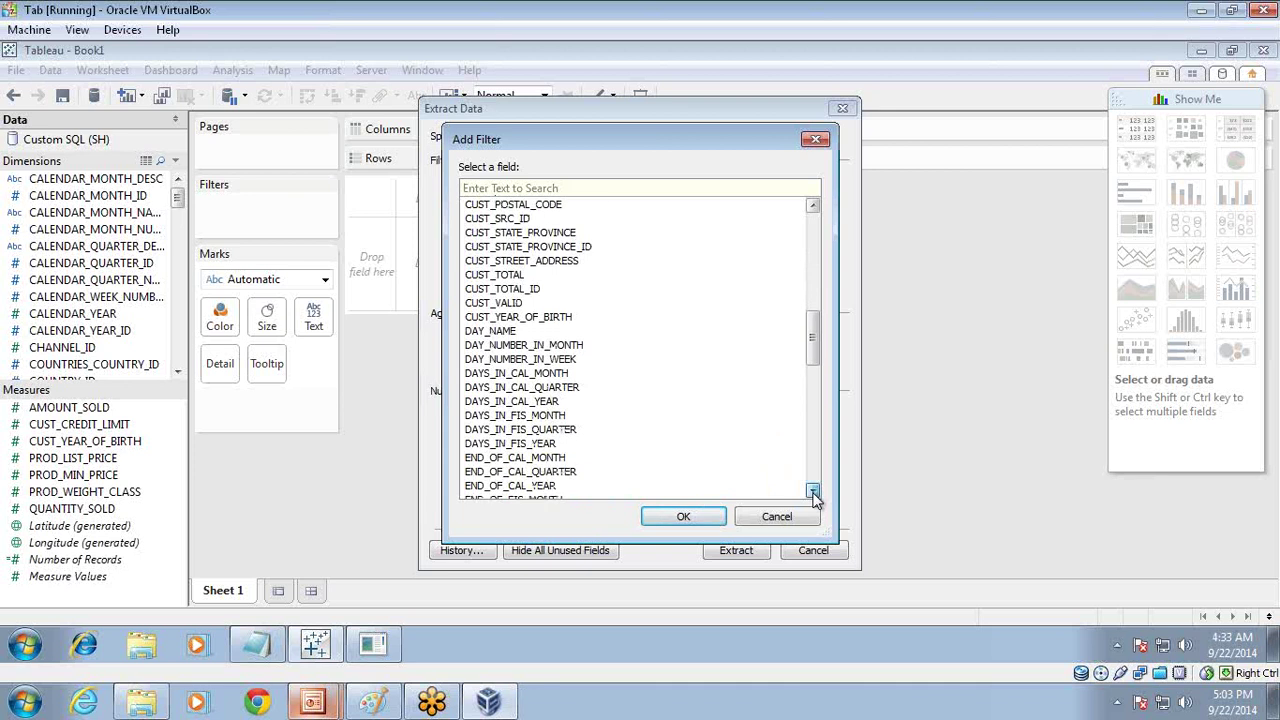
pyautogui.click(813, 491)
pyautogui.click(813, 491)
pyautogui.click(813, 491)
pyautogui.click(813, 491)
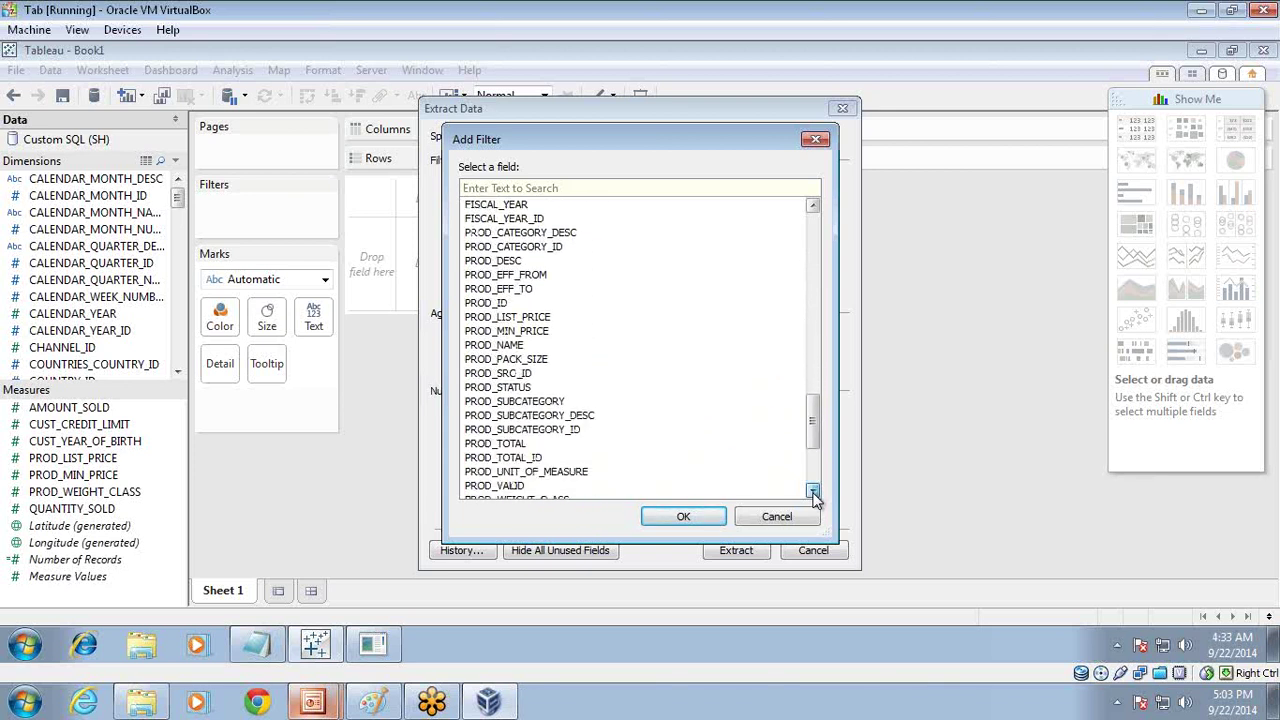
pyautogui.click(813, 491)
pyautogui.click(813, 491)
pyautogui.click(560, 429)
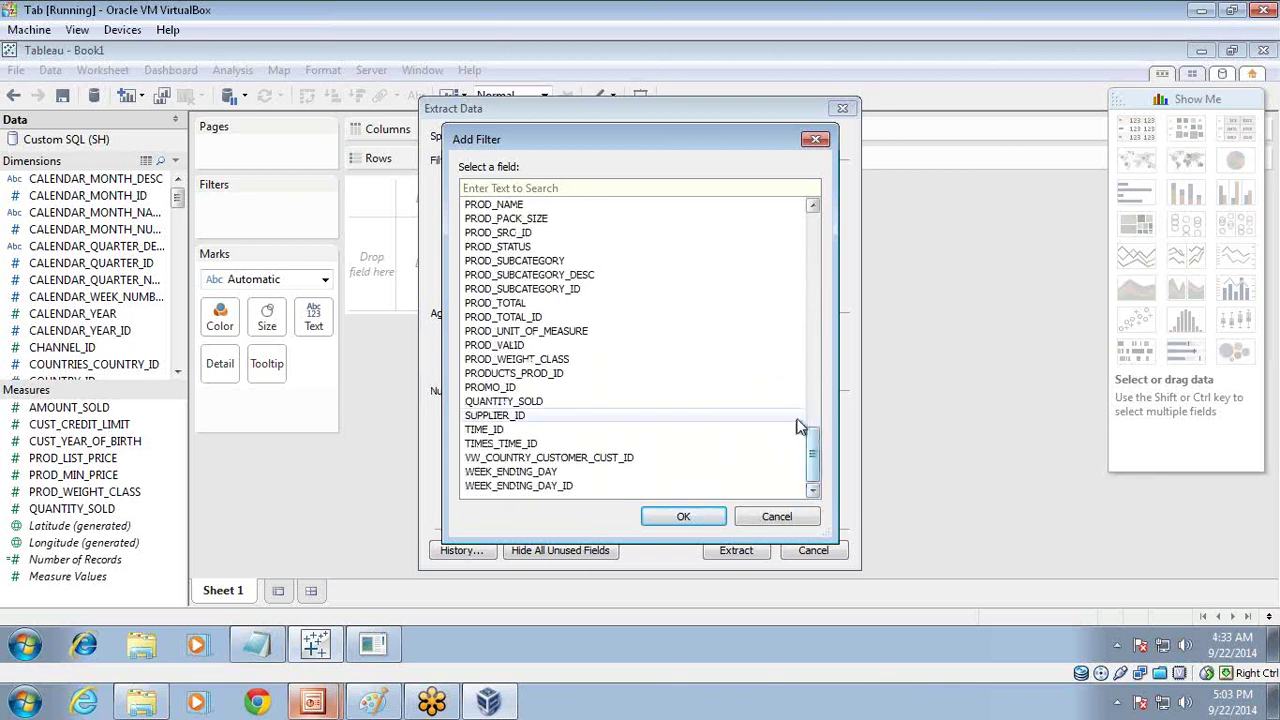
pyautogui.click(683, 516)
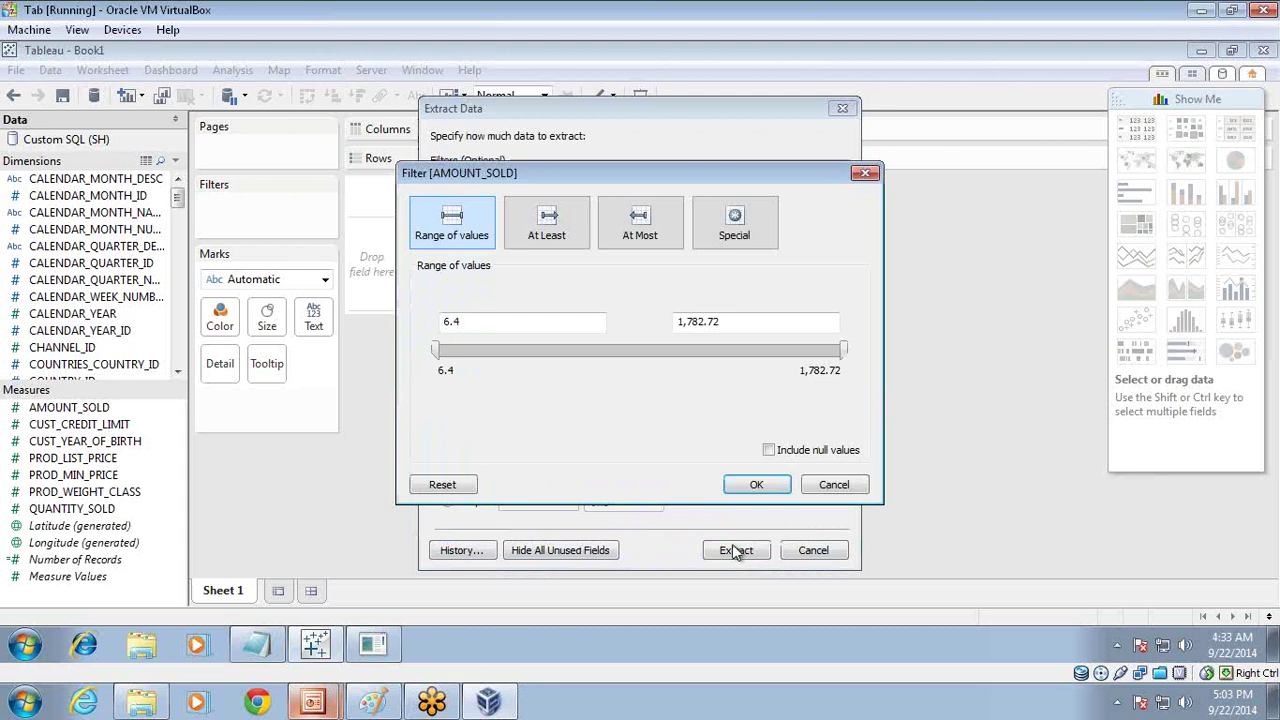
pyautogui.click(746, 482)
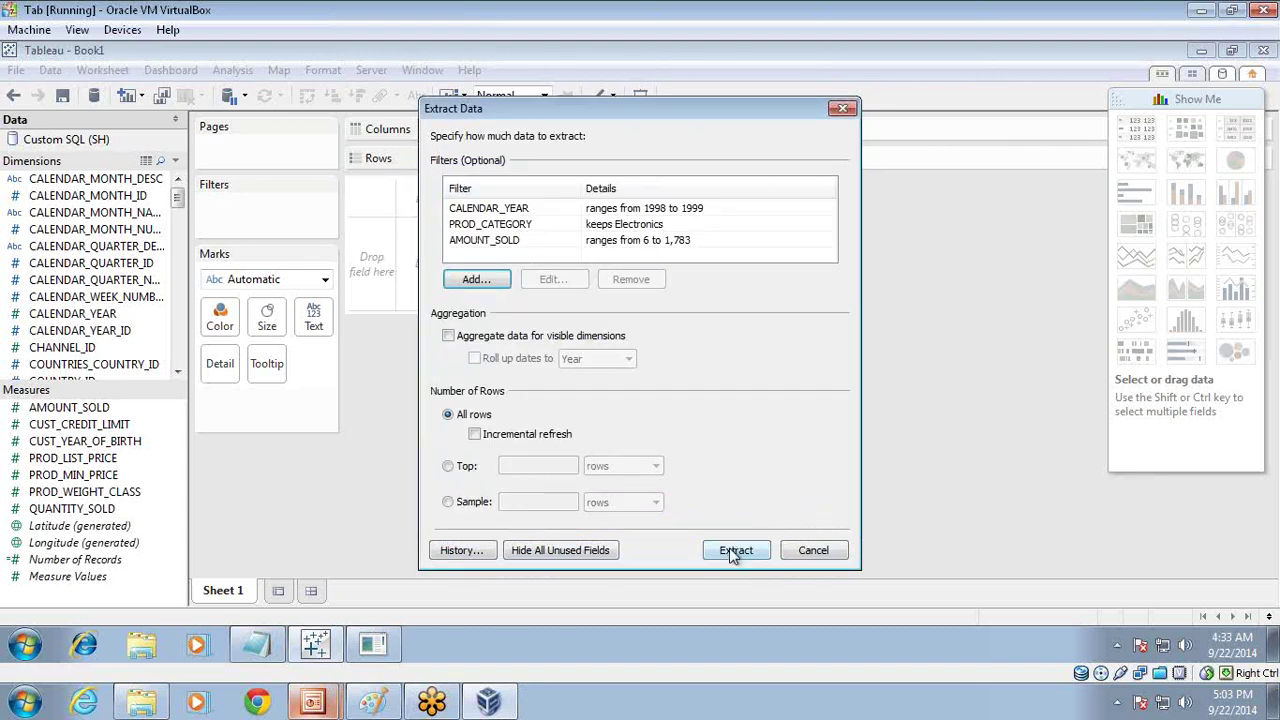
# Step: Remove the AMOUNT_SOLD filter and run the extract with the year and Electronics filters
pyautogui.click(611, 240)
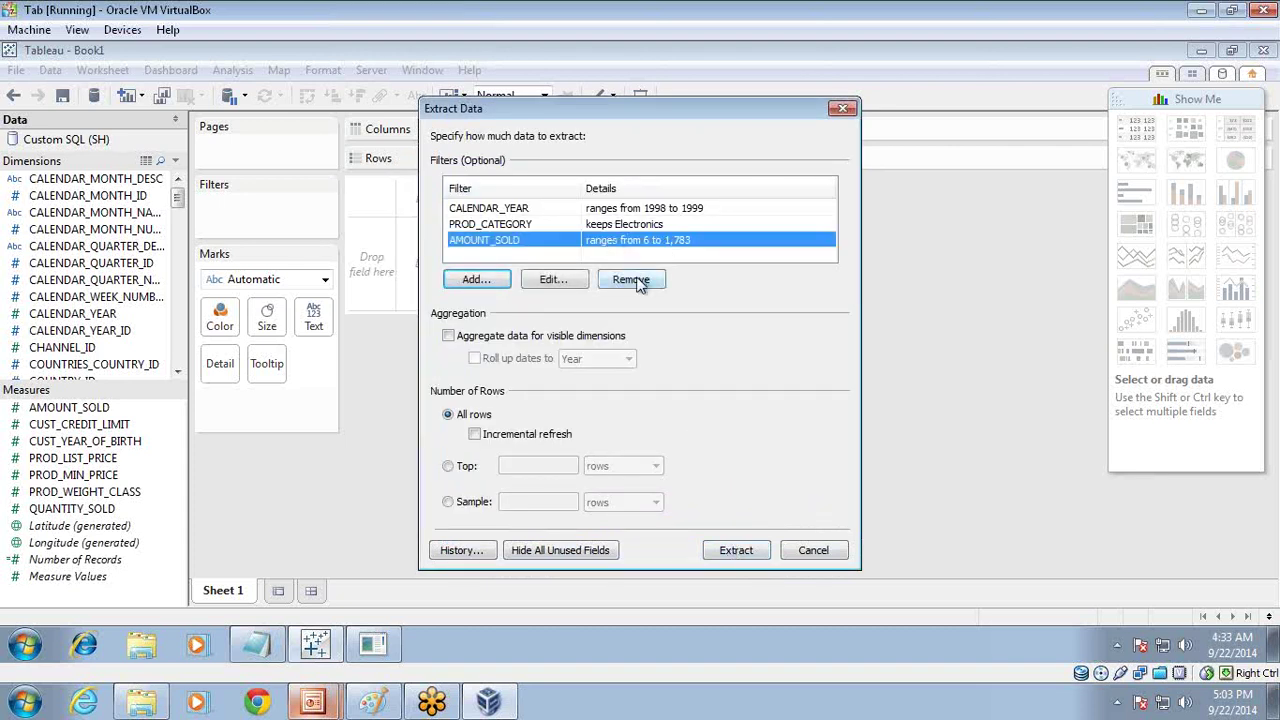
pyautogui.click(631, 280)
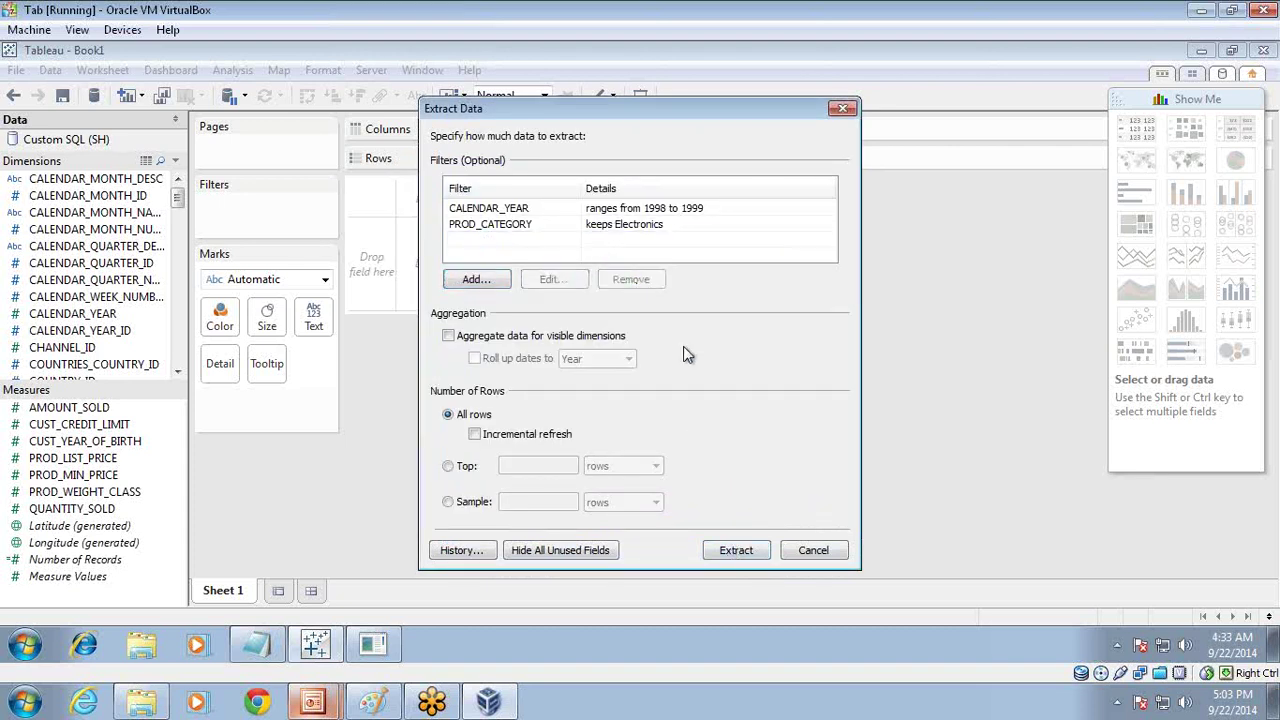
pyautogui.click(736, 550)
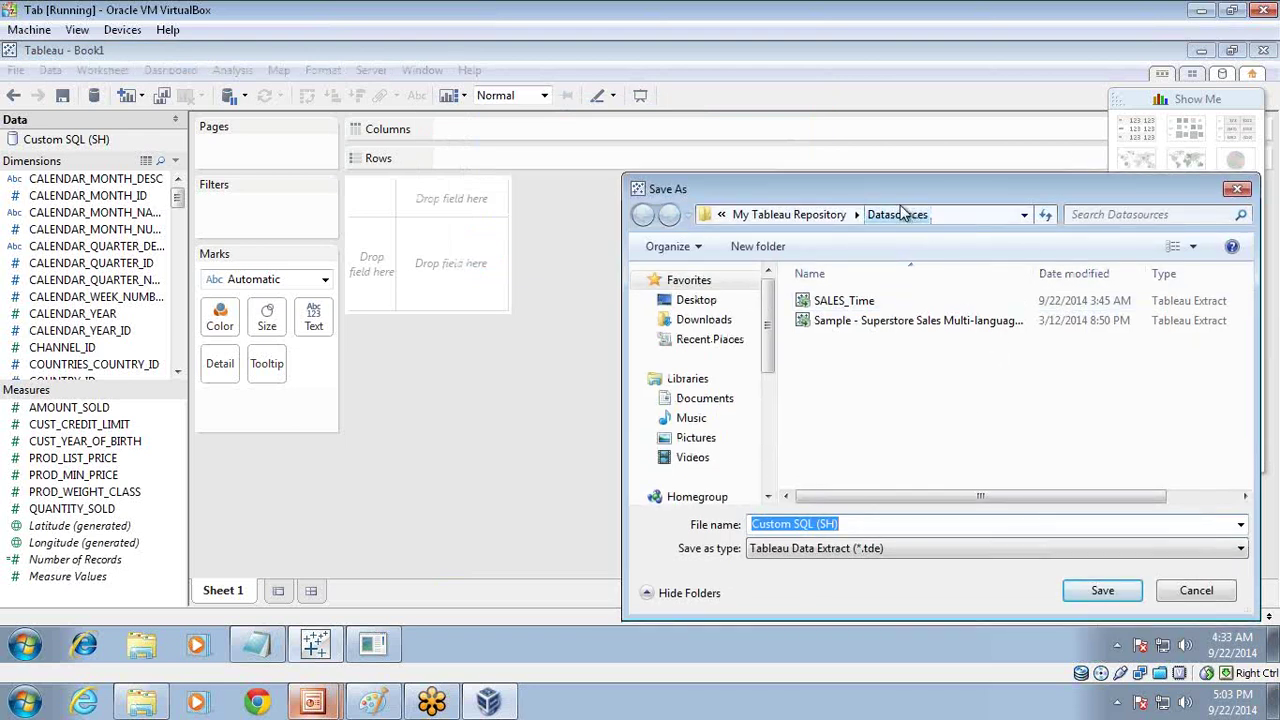
# Step: Save the extract over the existing SALES_Time file in the Datasources folder
pyautogui.moveTo(895, 191); pyautogui.dragTo(554, 163)
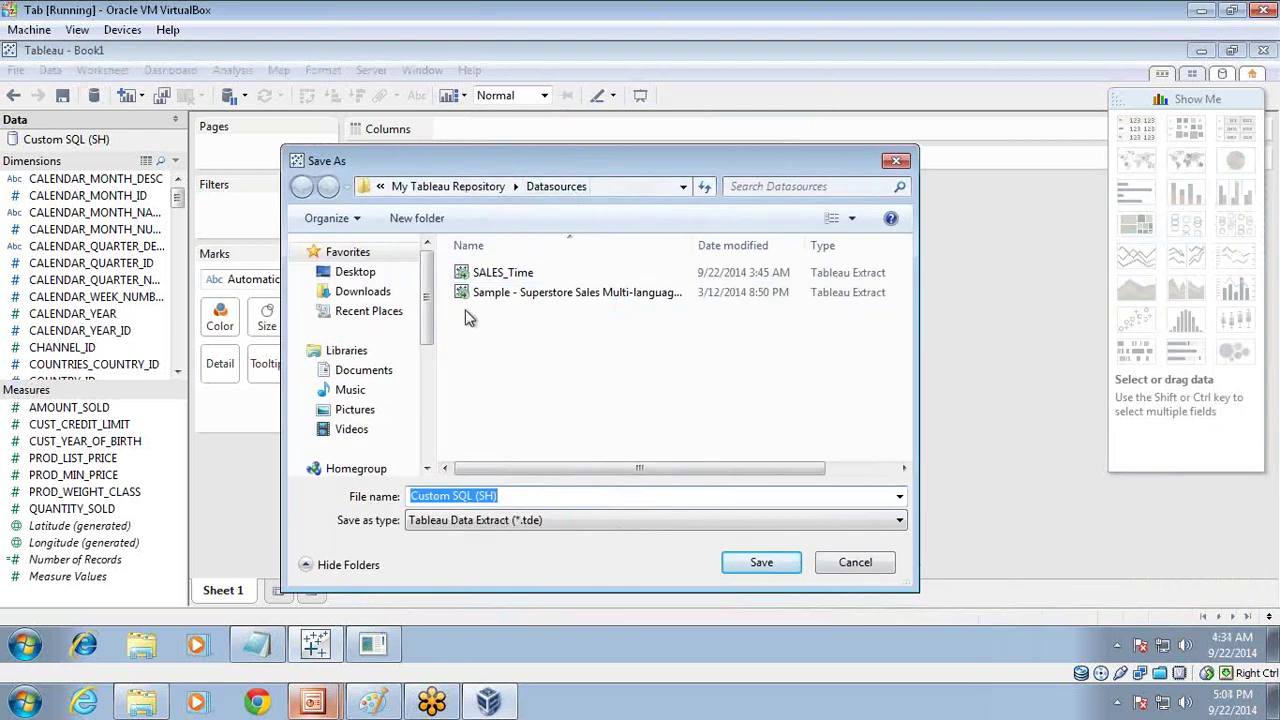
pyautogui.click(487, 273)
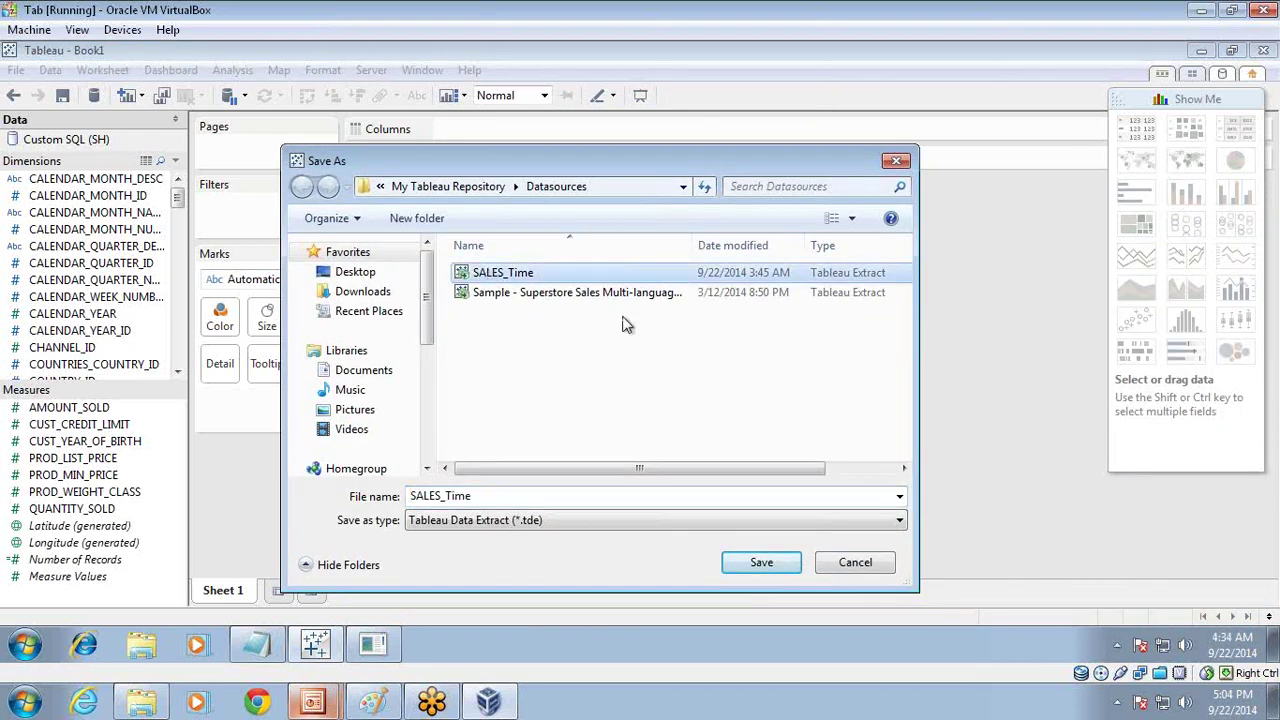
pyautogui.click(761, 560)
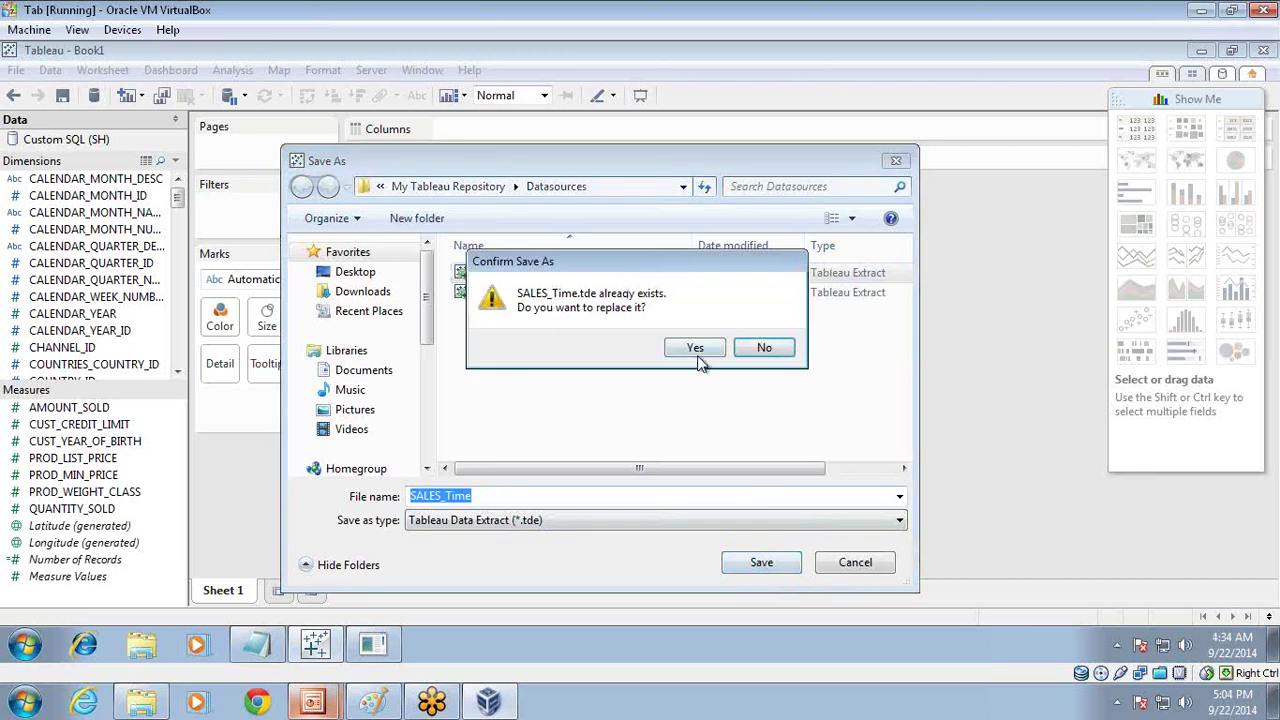
pyautogui.click(697, 347)
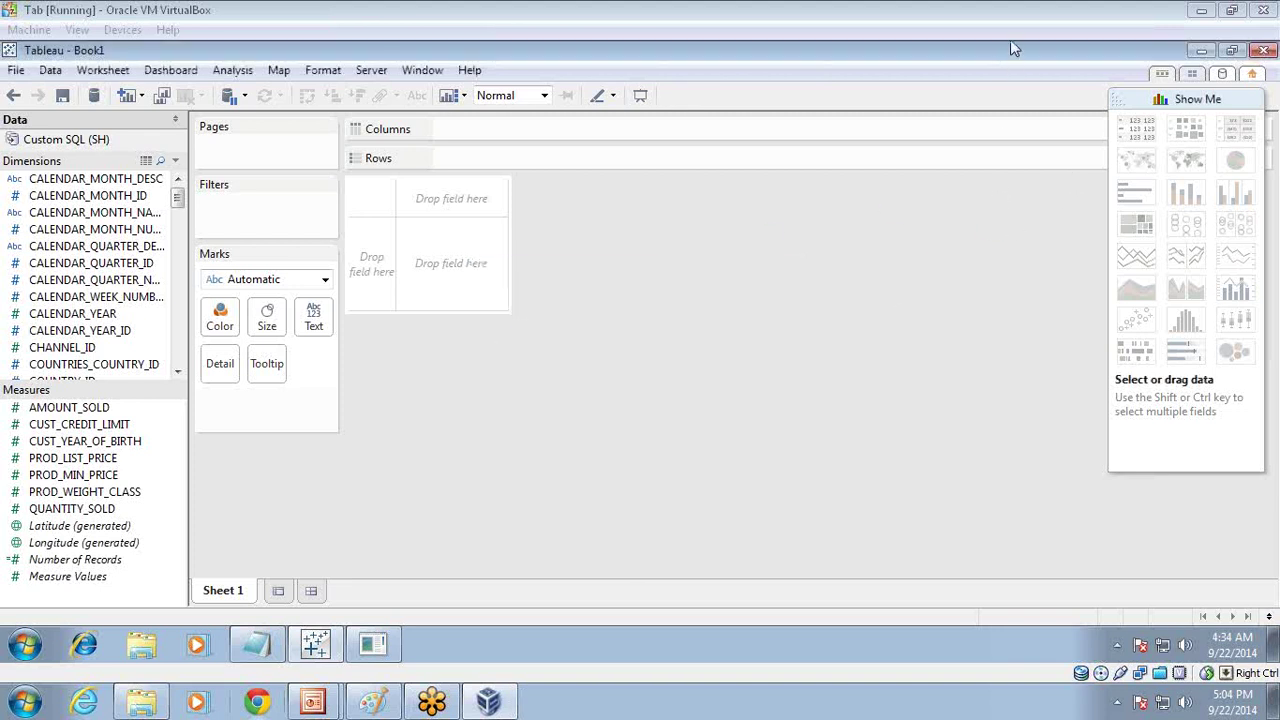
pyautogui.rightClick(92, 145)
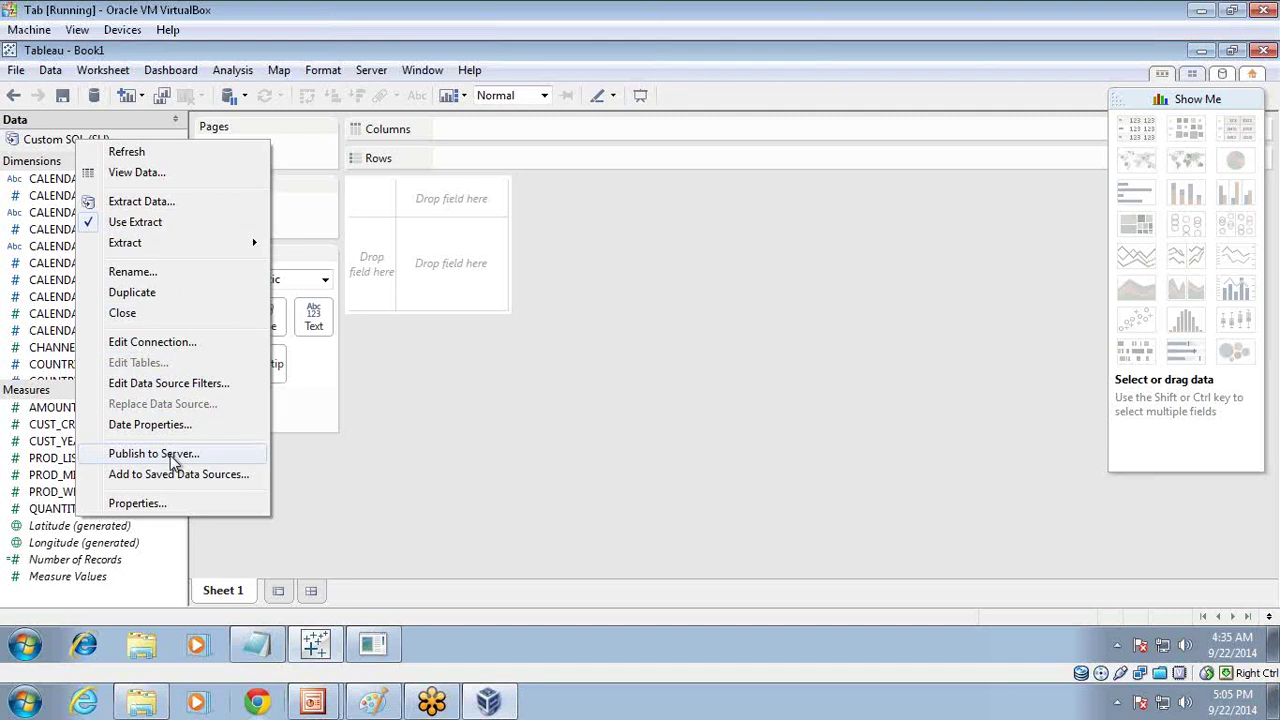
# Step: Choose Publish to Server for Custom SQL (SH) and sign in to localhost with the account password
pyautogui.click(170, 455)
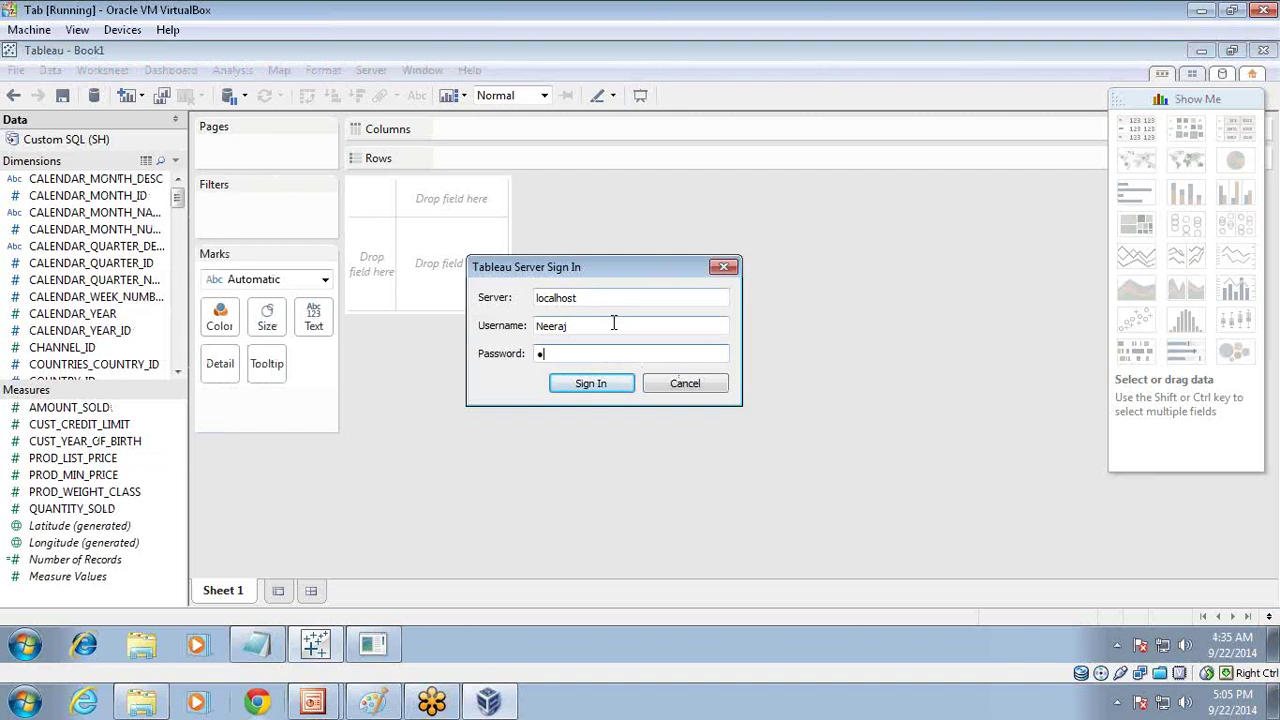
pyautogui.write('d')
pyautogui.press('Return')
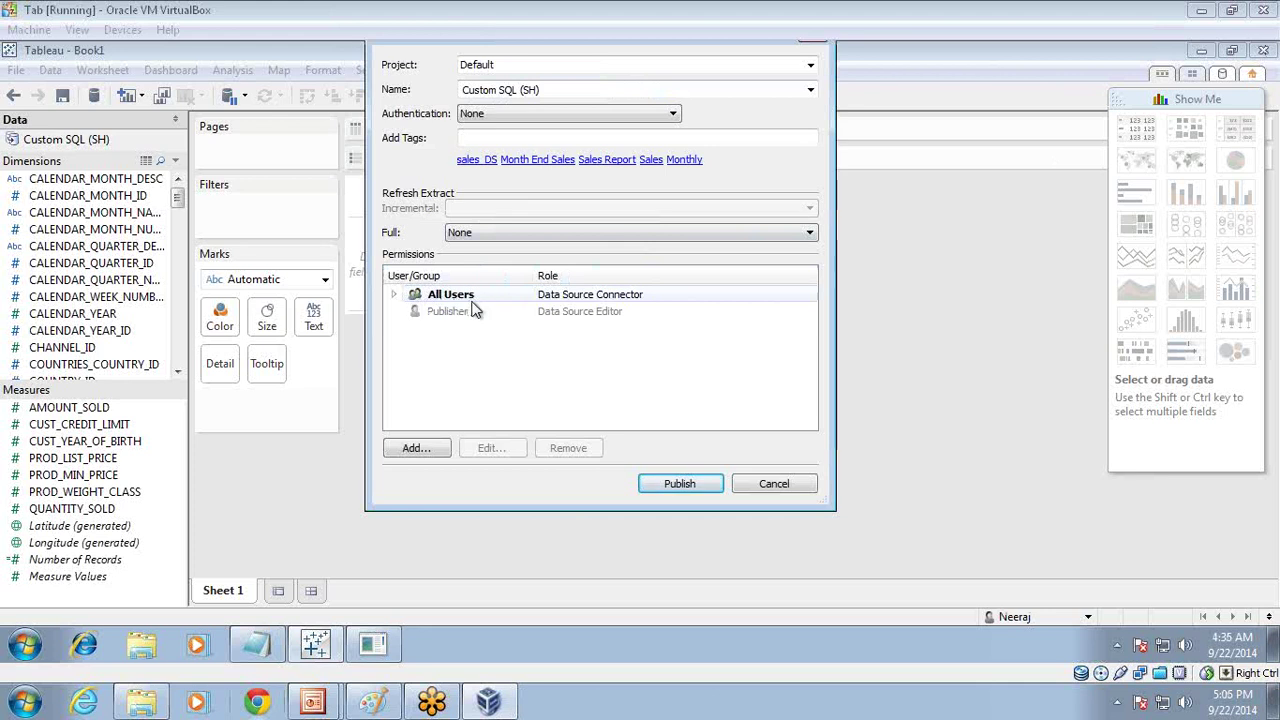
# Step: Grant the signed-in user Data Source Connector permissions, publish Custom SQL (SH), and dismiss the confirmation
pyautogui.click(428, 445)
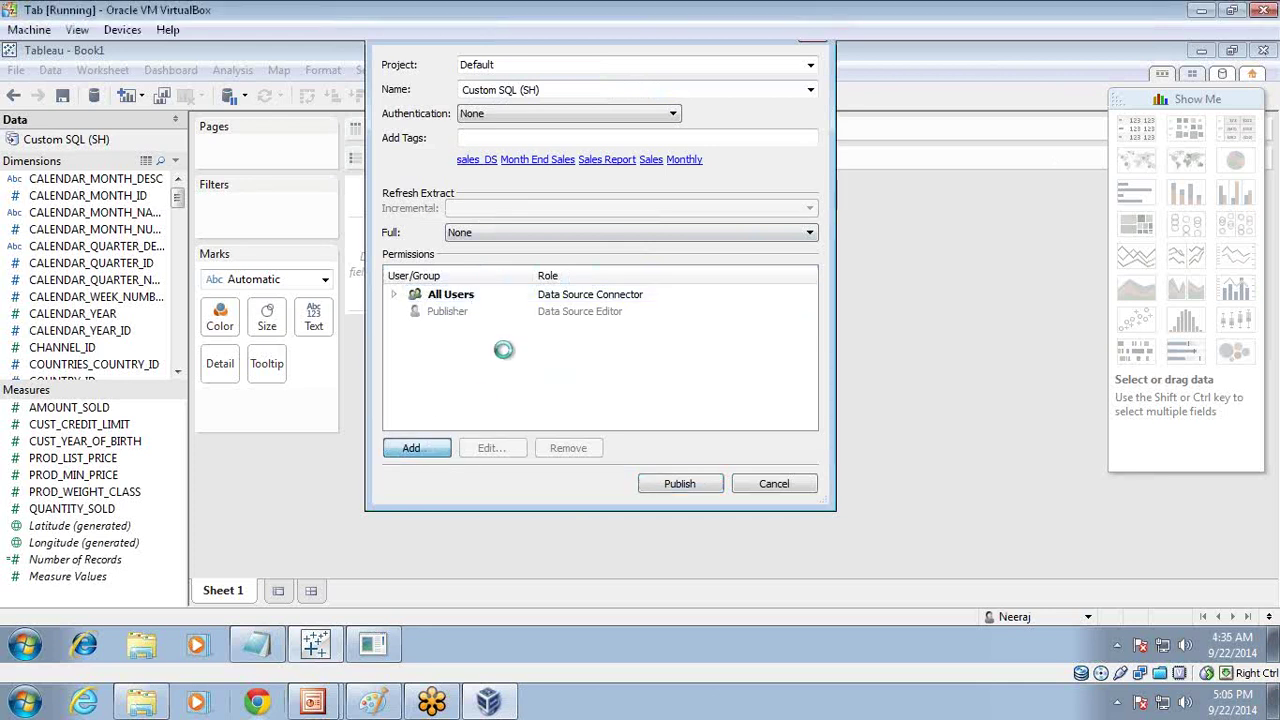
pyautogui.click(800, 145)
pyautogui.moveTo(896, 83); pyautogui.dragTo(422, 35)
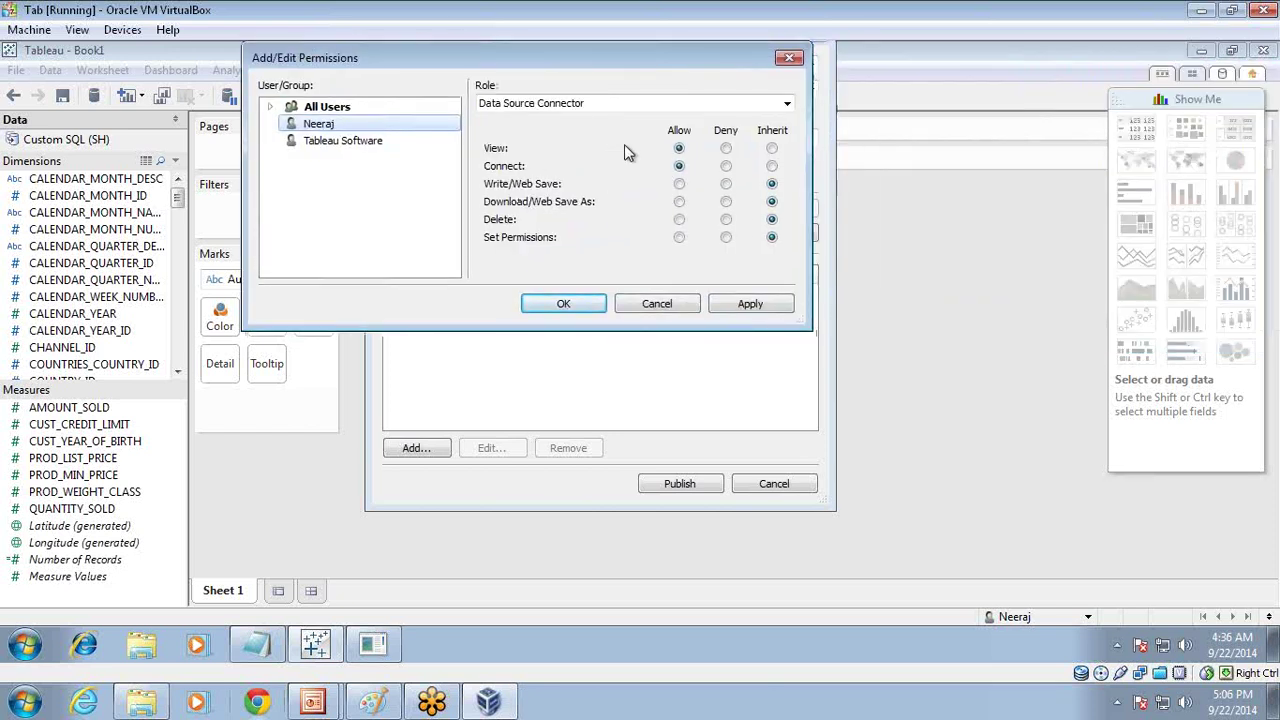
pyautogui.click(752, 310)
pyautogui.click(752, 308)
pyautogui.click(563, 303)
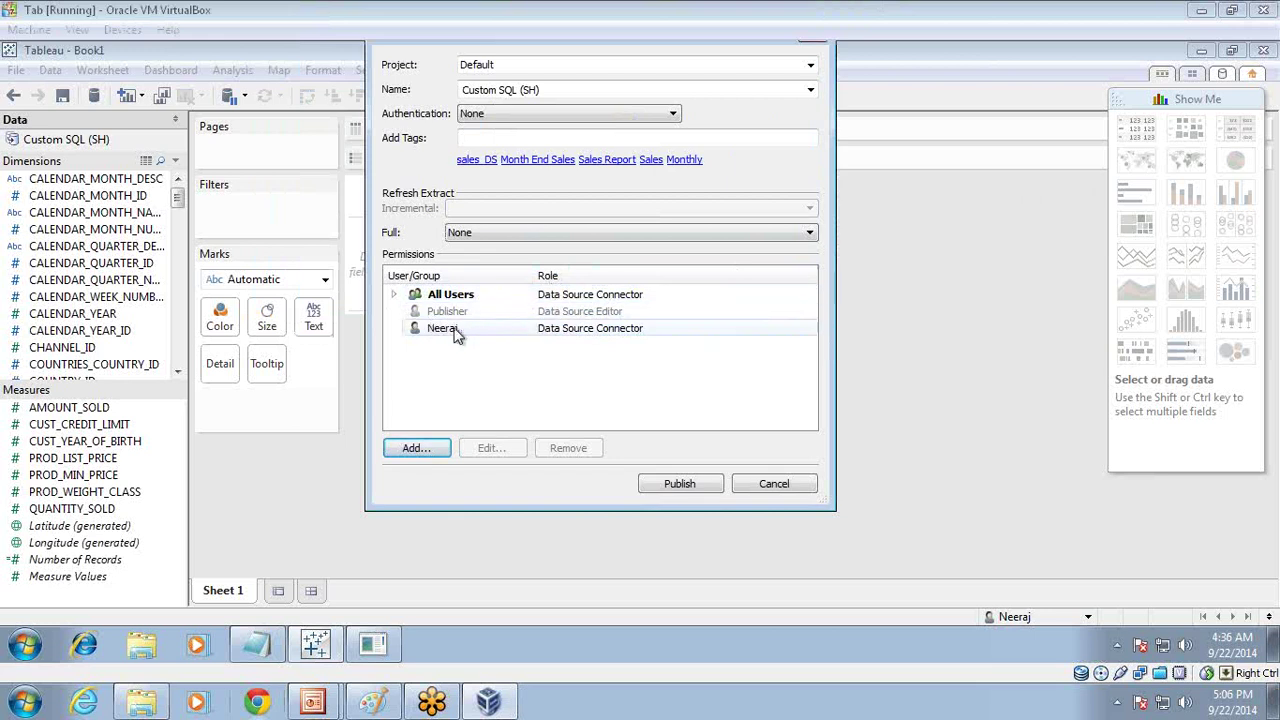
pyautogui.click(688, 483)
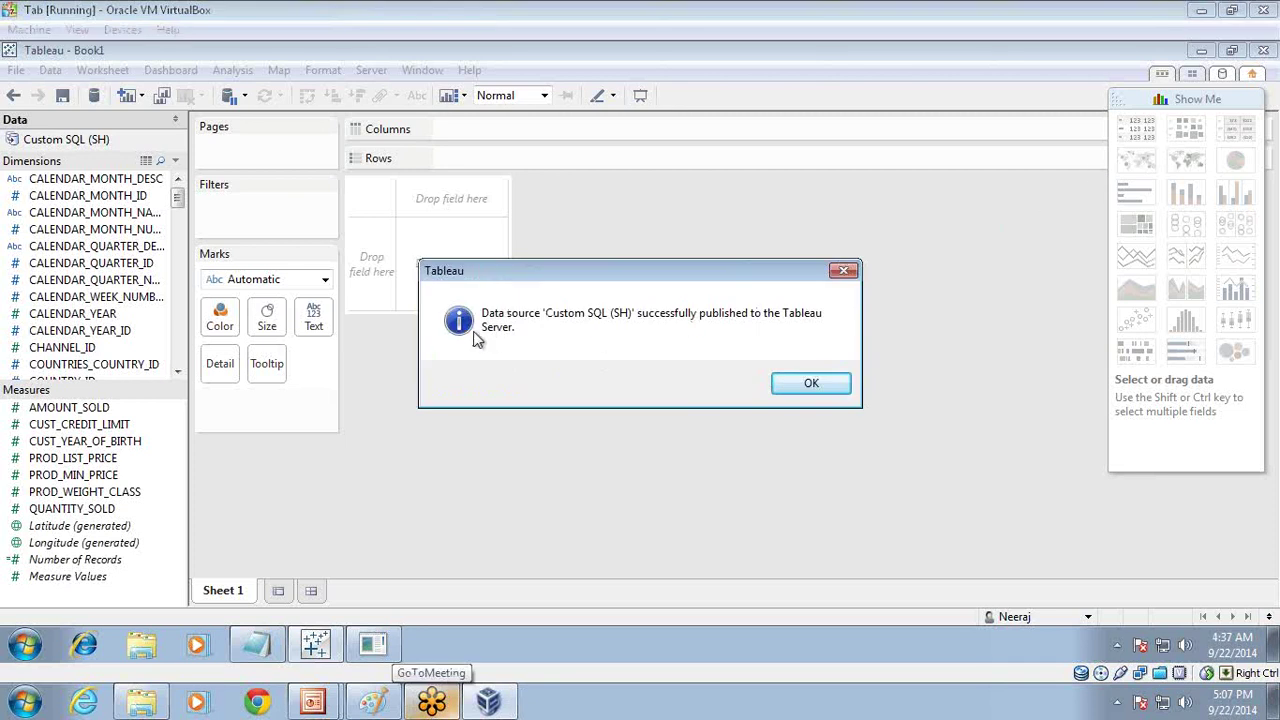
pyautogui.click(812, 382)
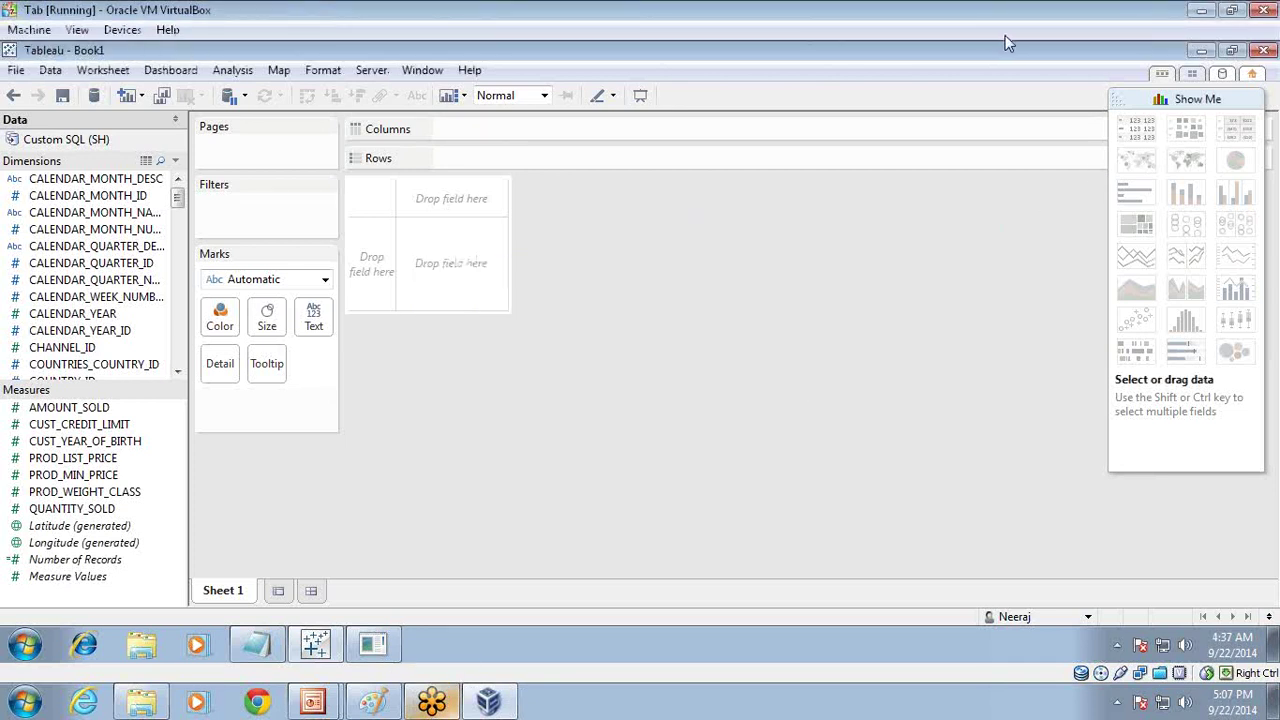
# Step: Add the data source to Saved Data Sources under the name Product_Analysis
pyautogui.rightClick(86, 139)
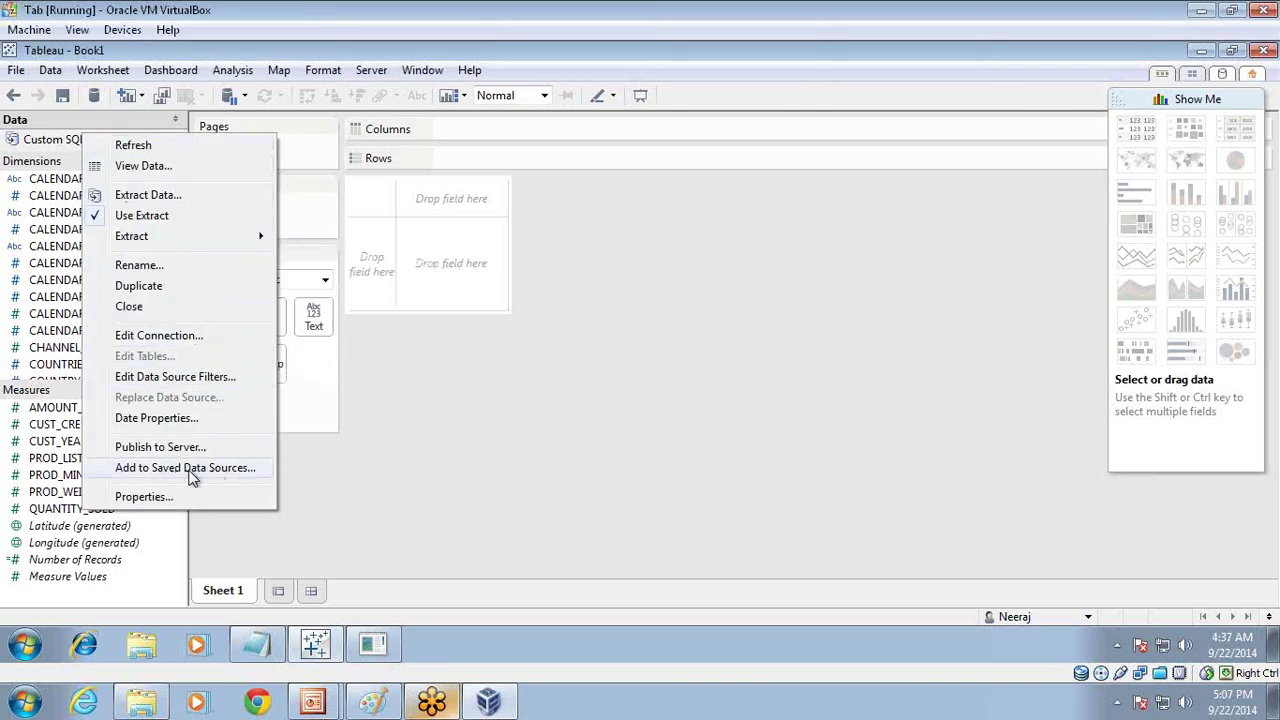
pyautogui.click(185, 468)
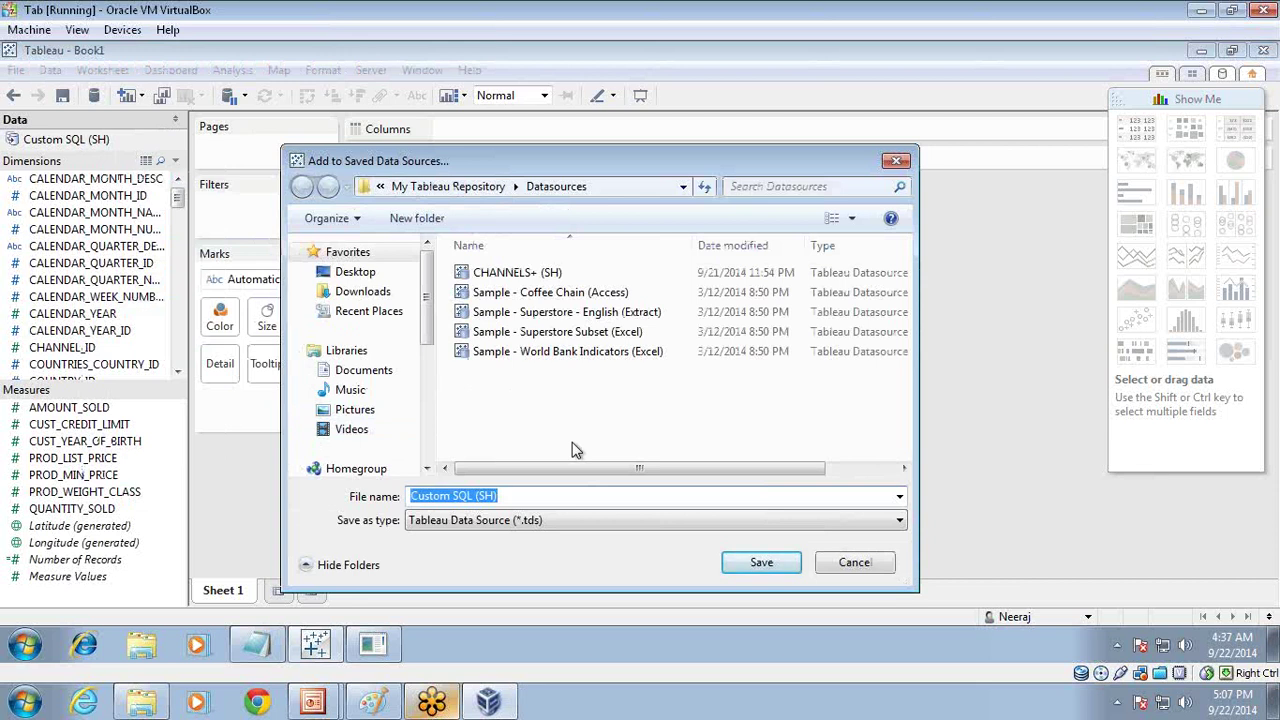
pyautogui.click(565, 492)
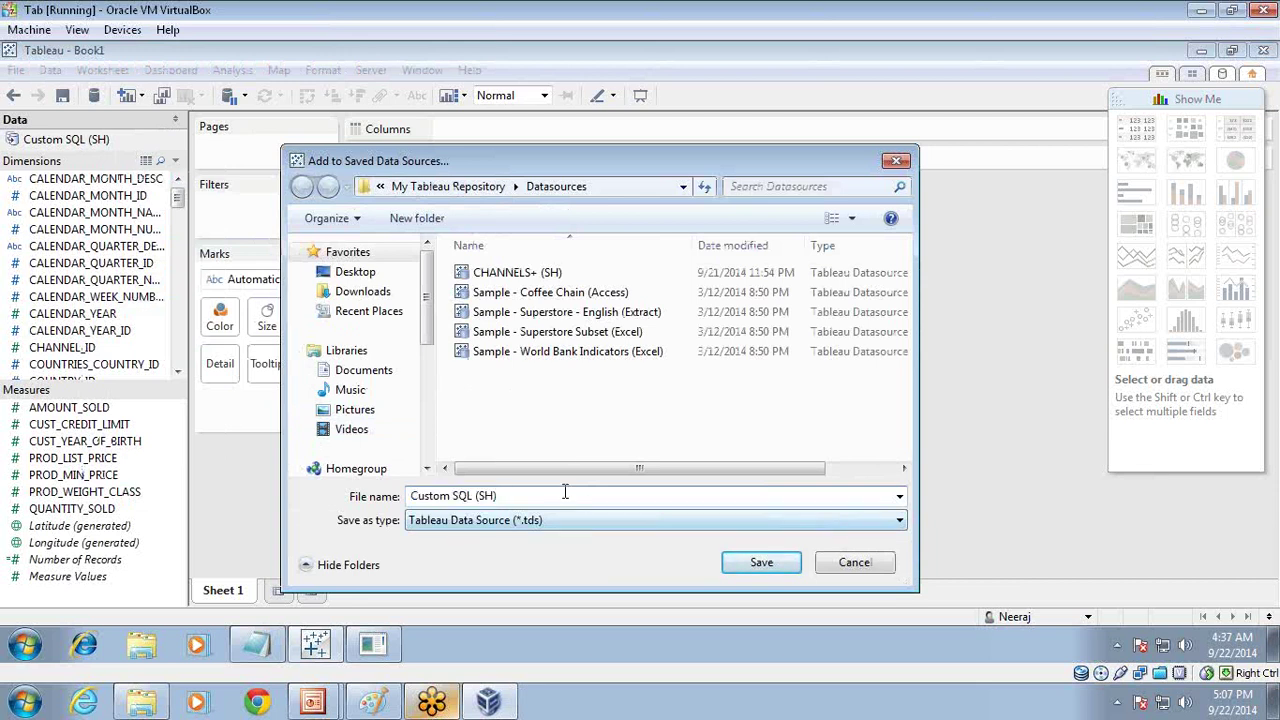
pyautogui.moveTo(565, 492); pyautogui.dragTo(322, 494)
pyautogui.write('Product_S')
pyautogui.press('Return')
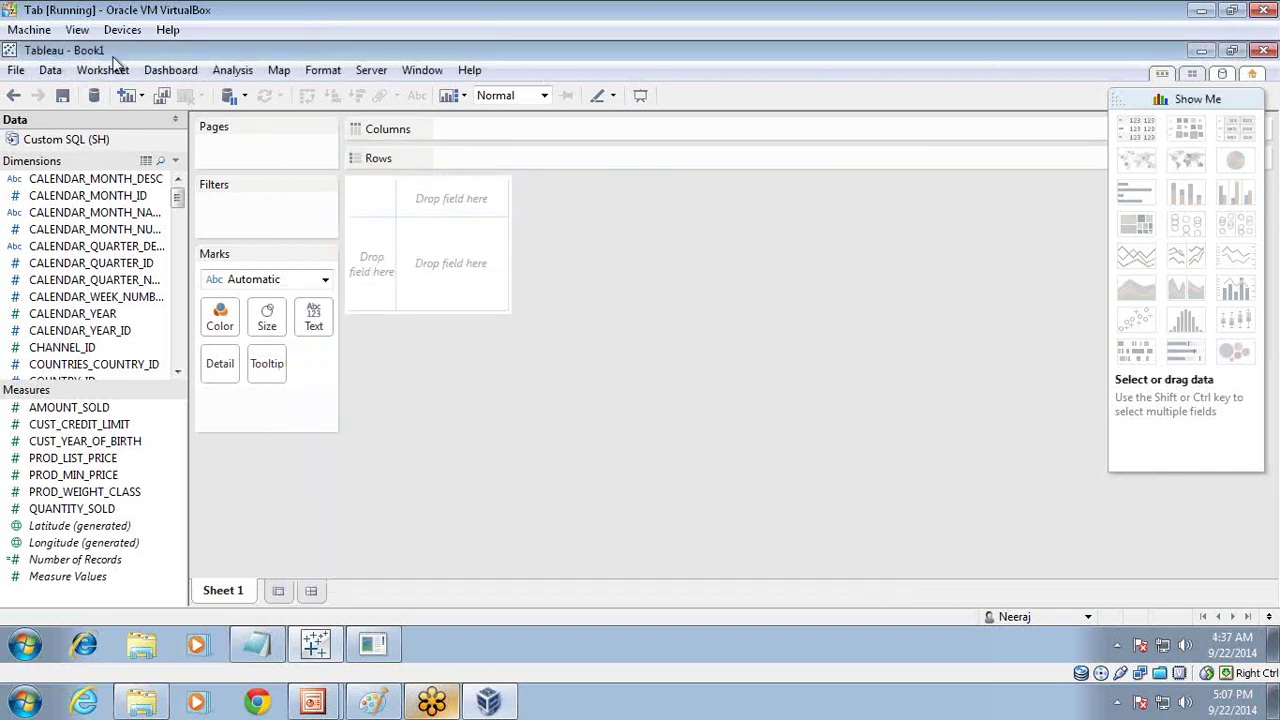
# Step: Make the virtual machine full screen and close the workbook
pyautogui.click(77, 30)
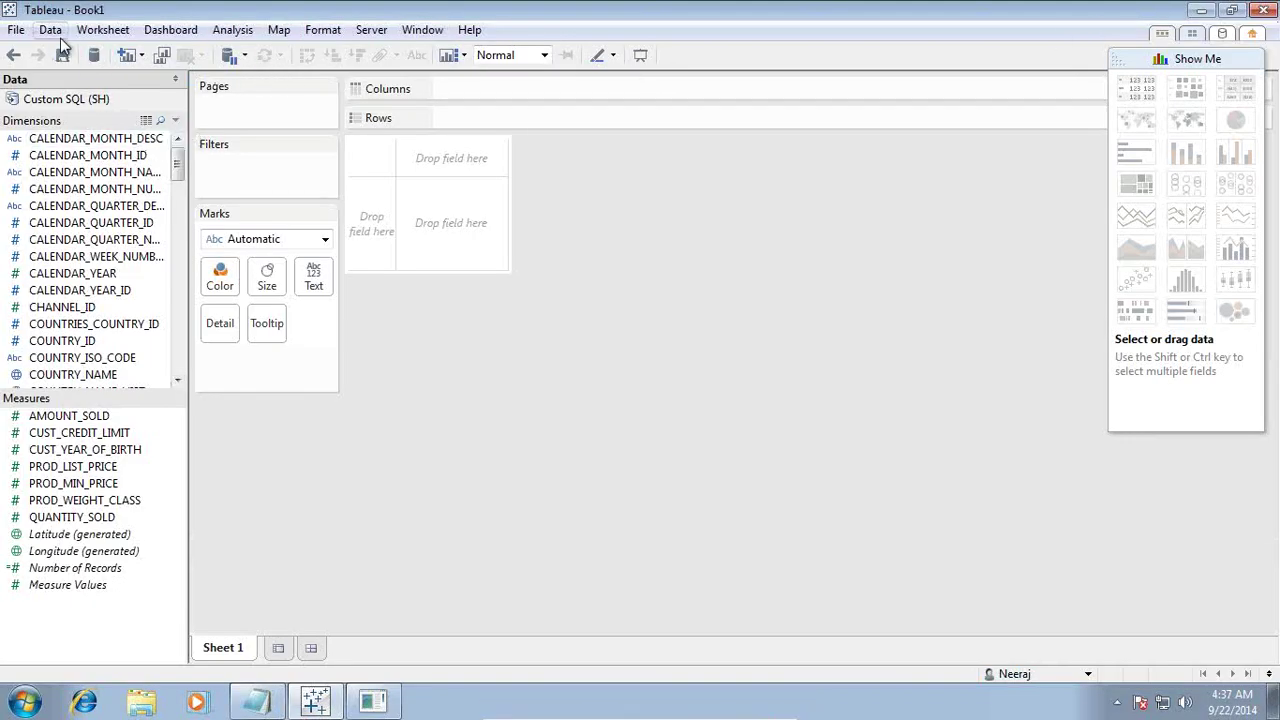
pyautogui.click(16, 30)
pyautogui.click(525, 165)
pyautogui.click(1265, 10)
# Step: Save the workbook over Blank_Query1, continue the trial, and show Connect to Data
pyautogui.click(583, 391)
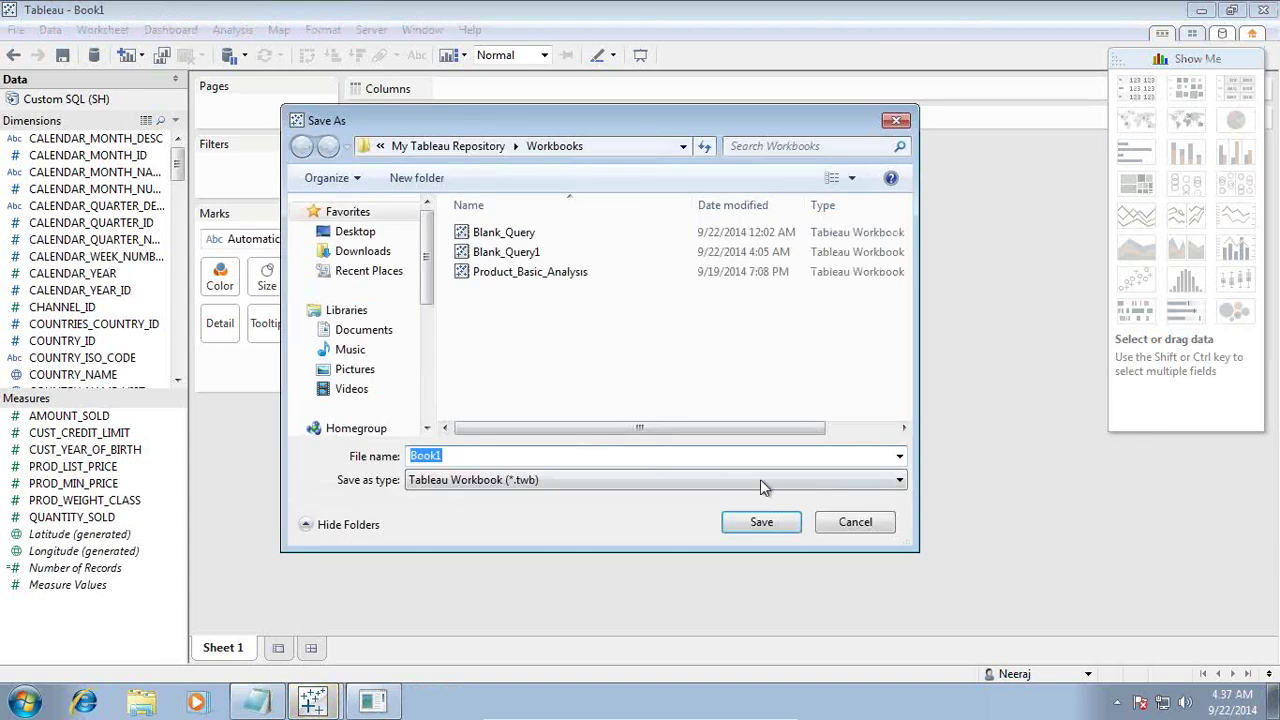
pyautogui.click(659, 458)
pyautogui.click(505, 254)
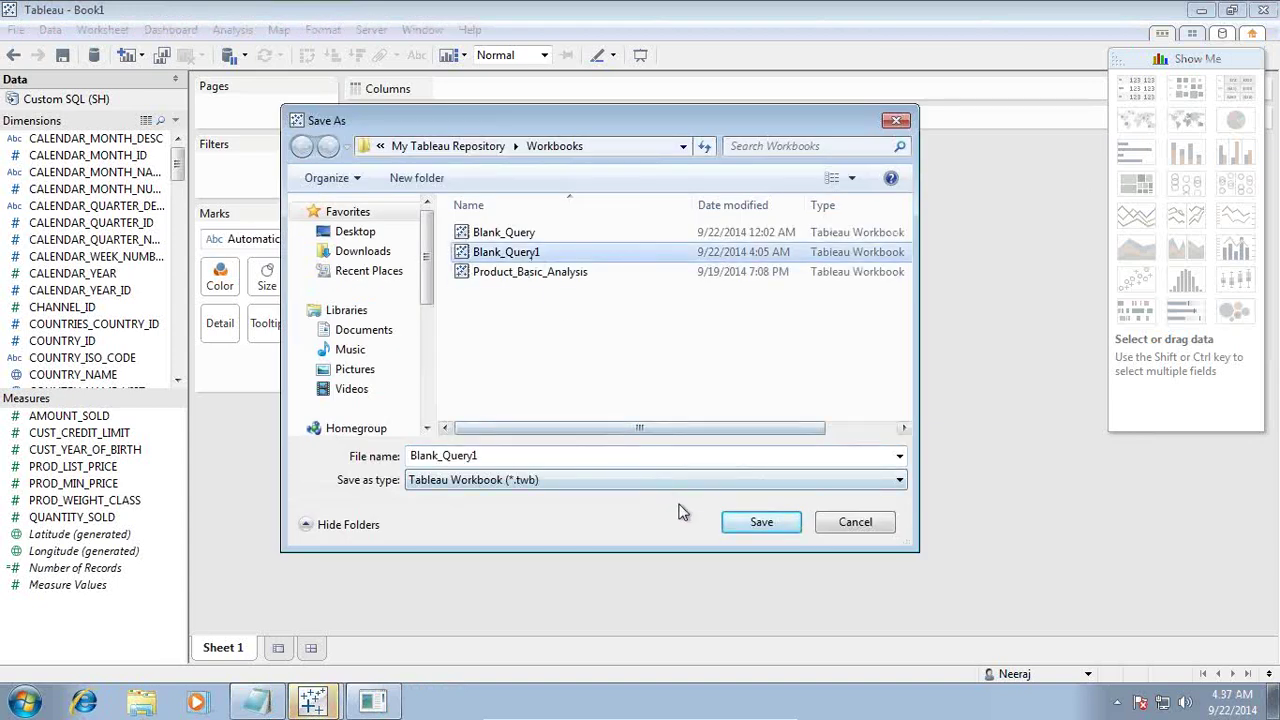
pyautogui.click(761, 522)
pyautogui.click(694, 356)
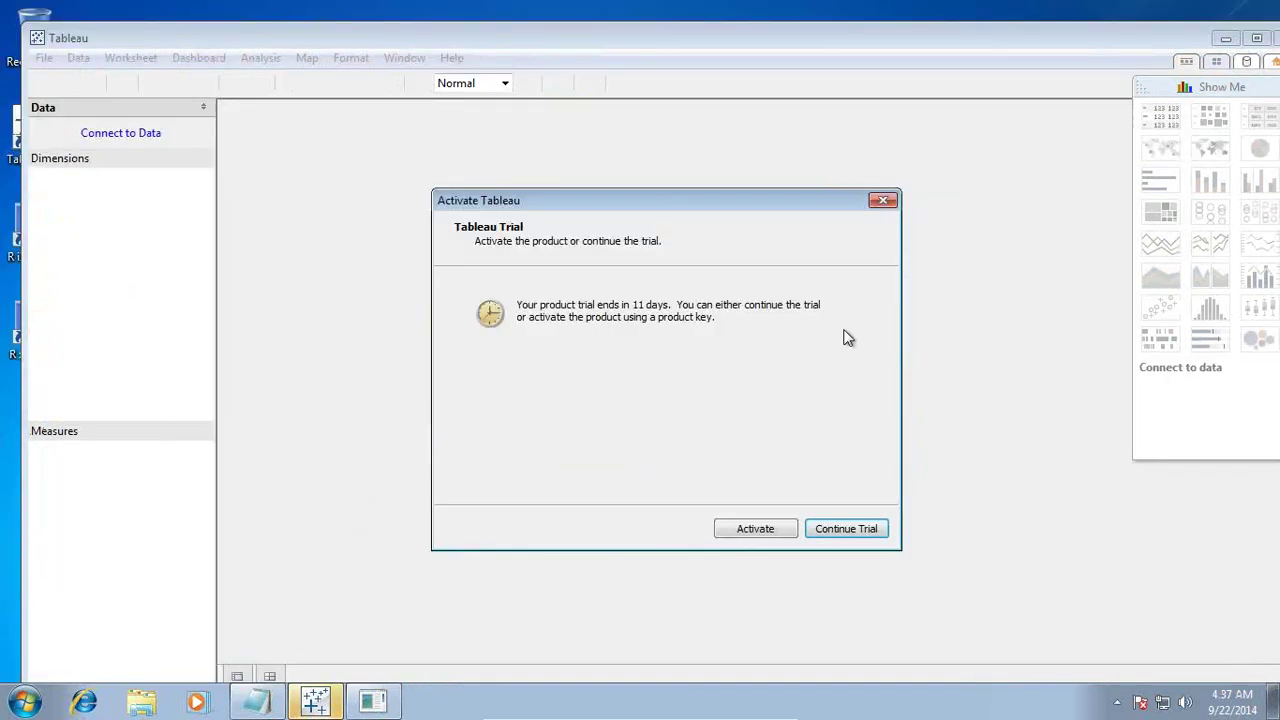
pyautogui.click(846, 530)
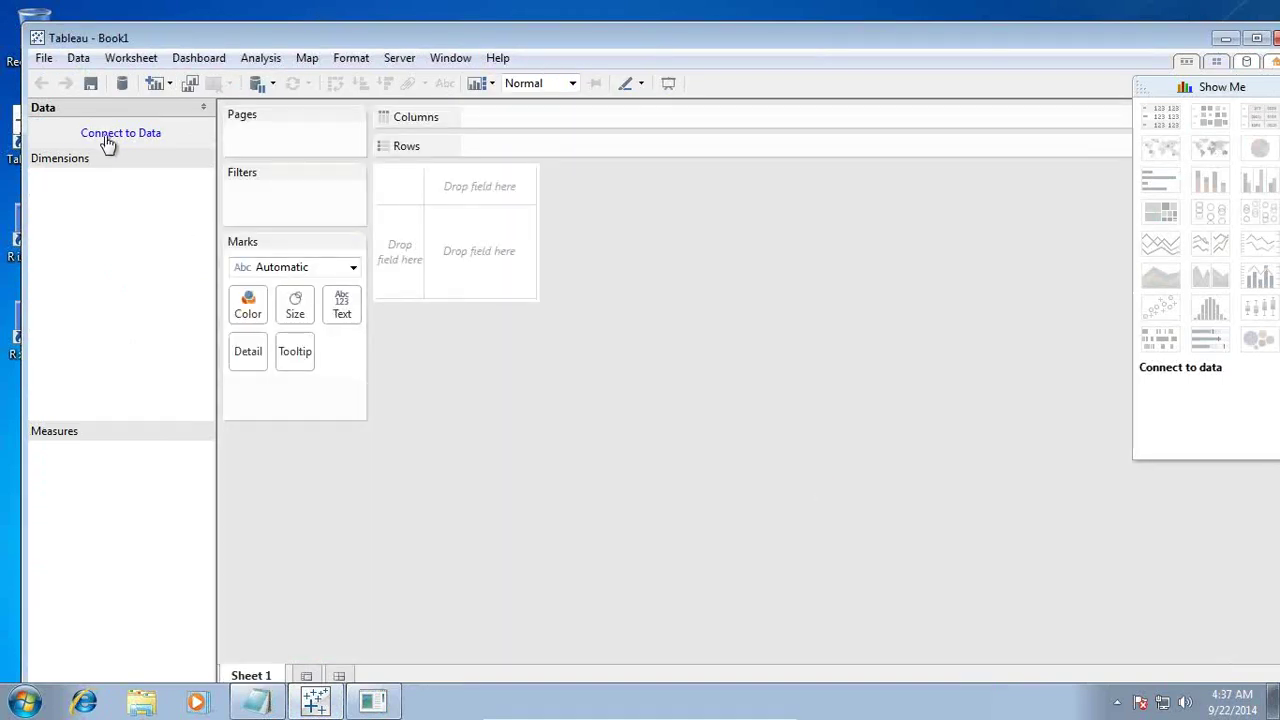
pyautogui.click(108, 135)
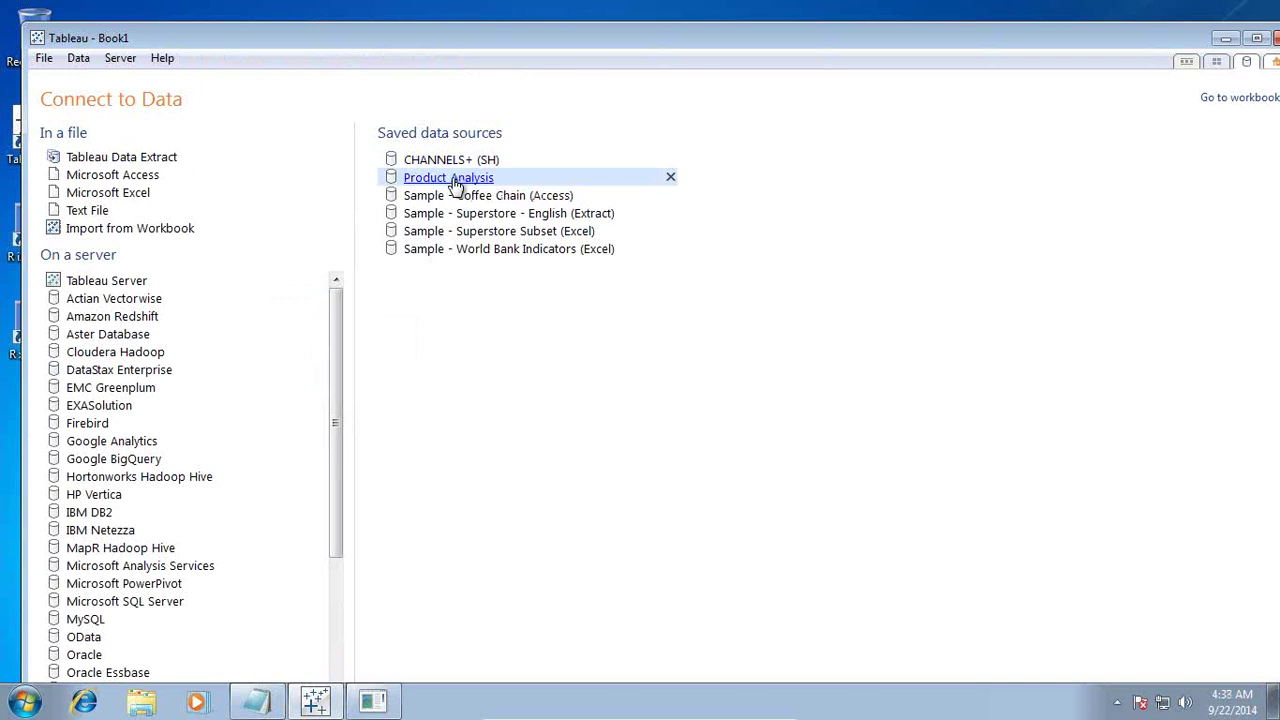
# Step: Show the closing 'Any Question?' slide, then end the slide show
pyautogui.moveTo(741, 712)
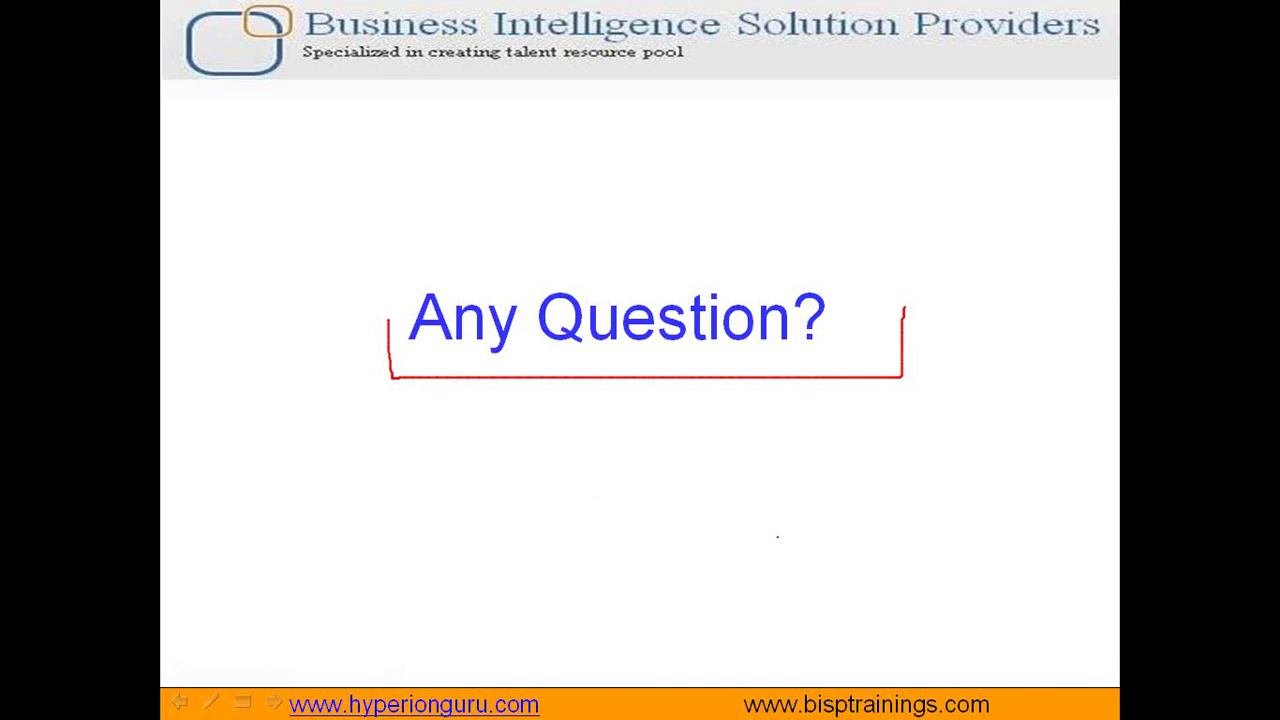
pyautogui.press('Escape')
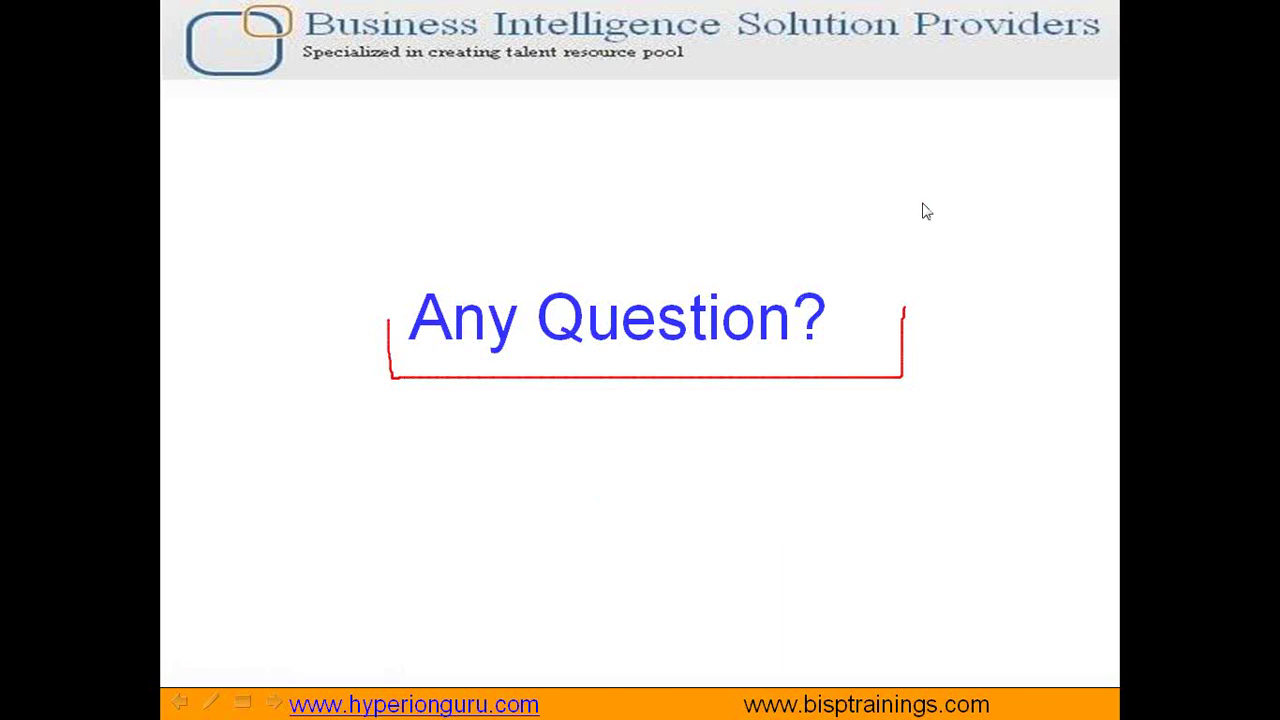